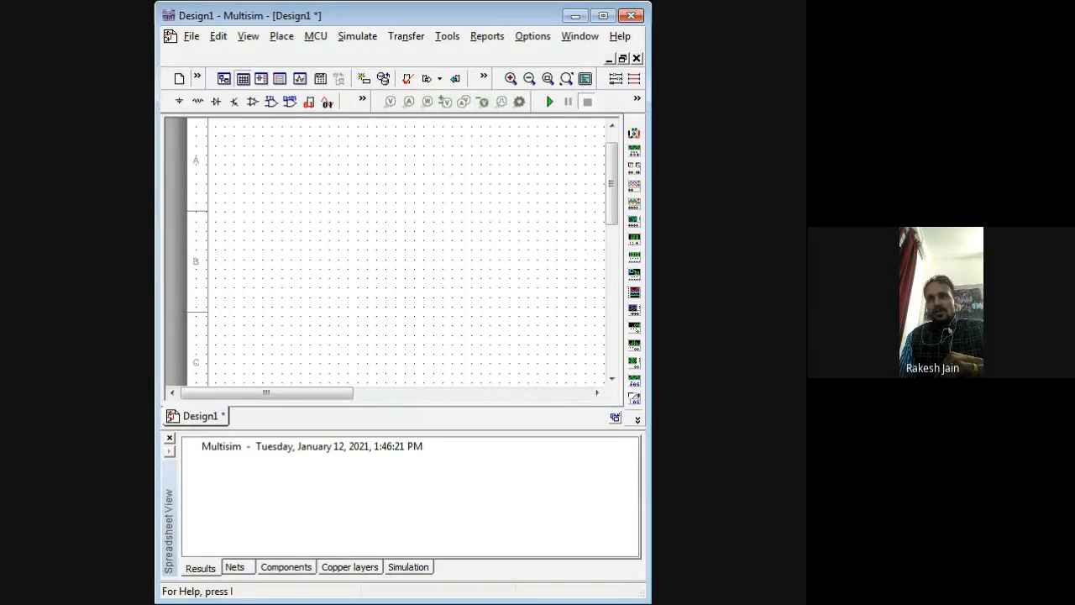
Step: Maximize the design window and list the Misc Digital group's parts in the component browser
{"action": "left_click", "coordinate": [603, 16]}
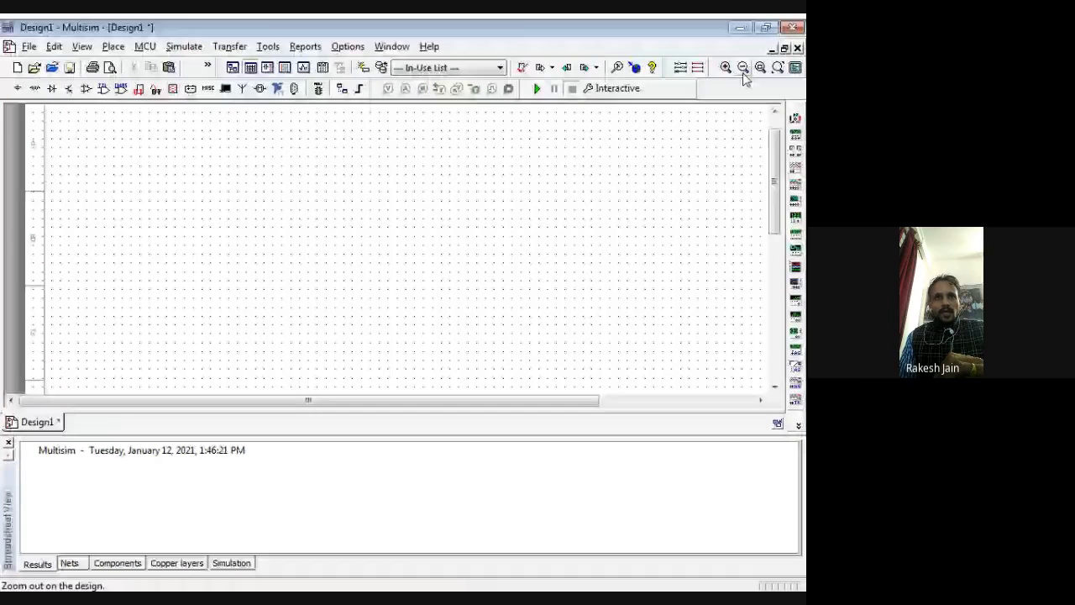
{"action": "left_click", "coordinate": [210, 89]}
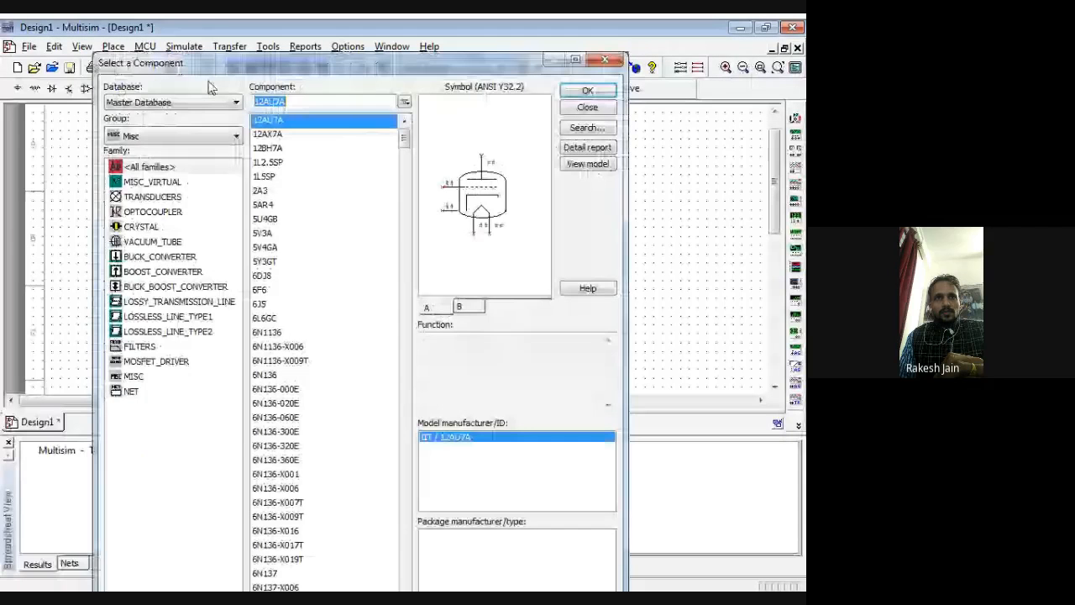
{"action": "left_click", "coordinate": [235, 136]}
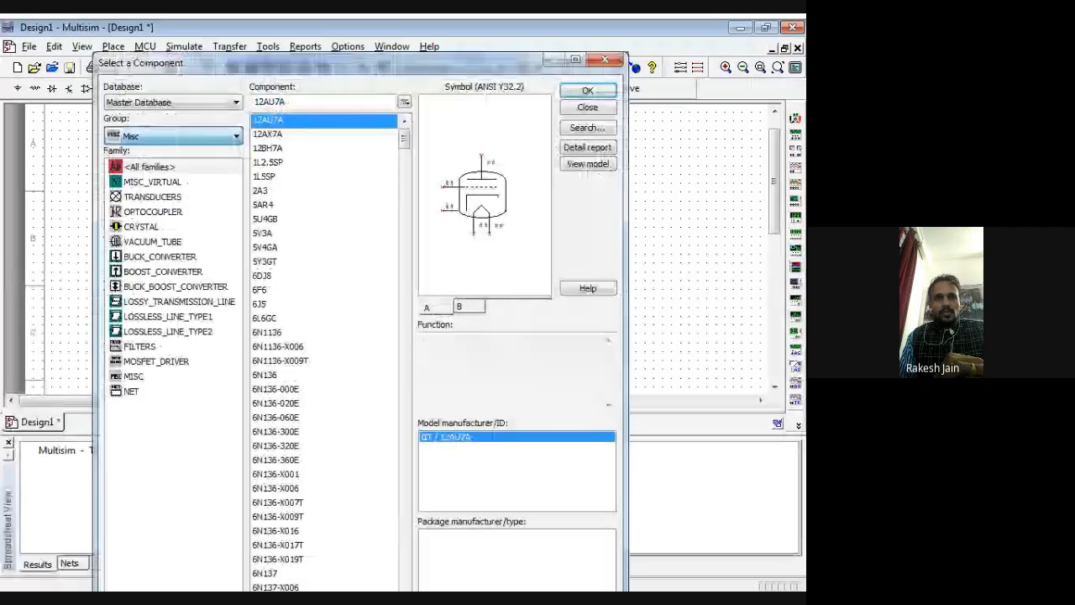
{"action": "left_click", "coordinate": [154, 443]}
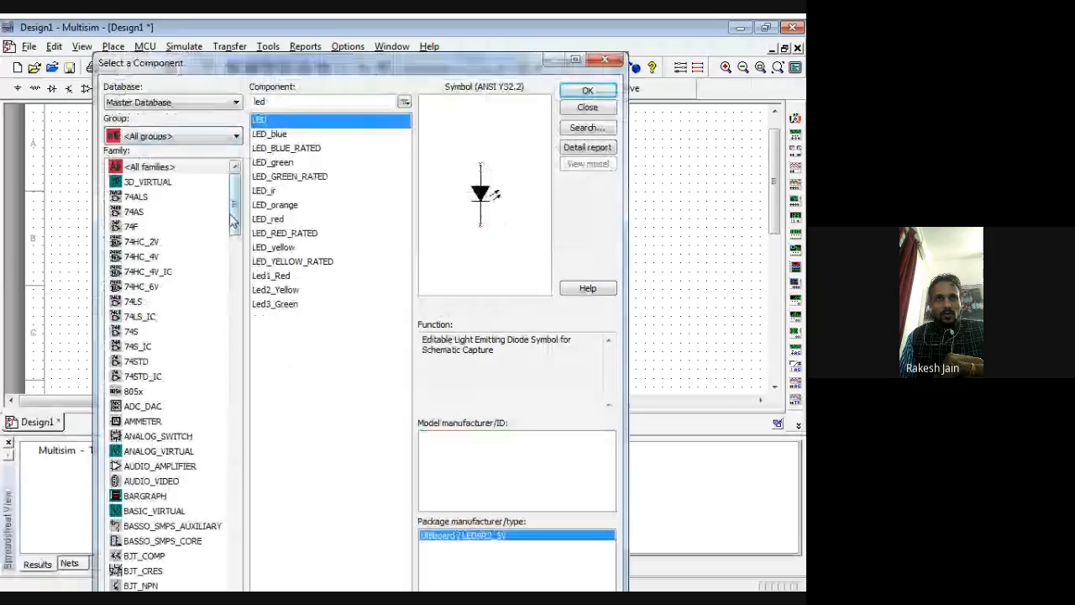
{"action": "scroll", "coordinate": [232, 220], "scroll_direction": "down", "scroll_amount": 2}
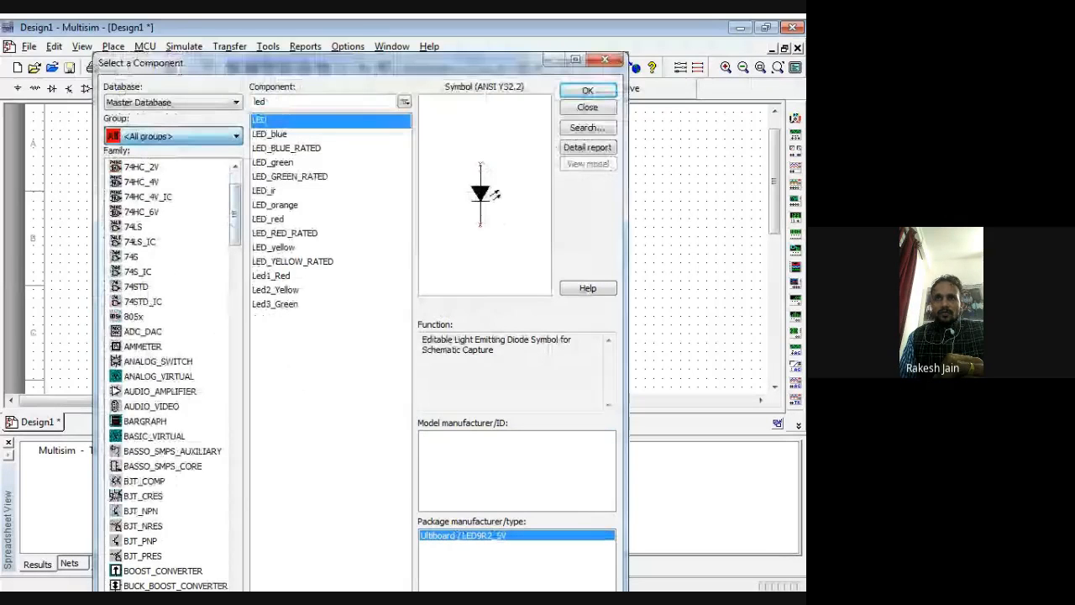
{"action": "left_click", "coordinate": [155, 295]}
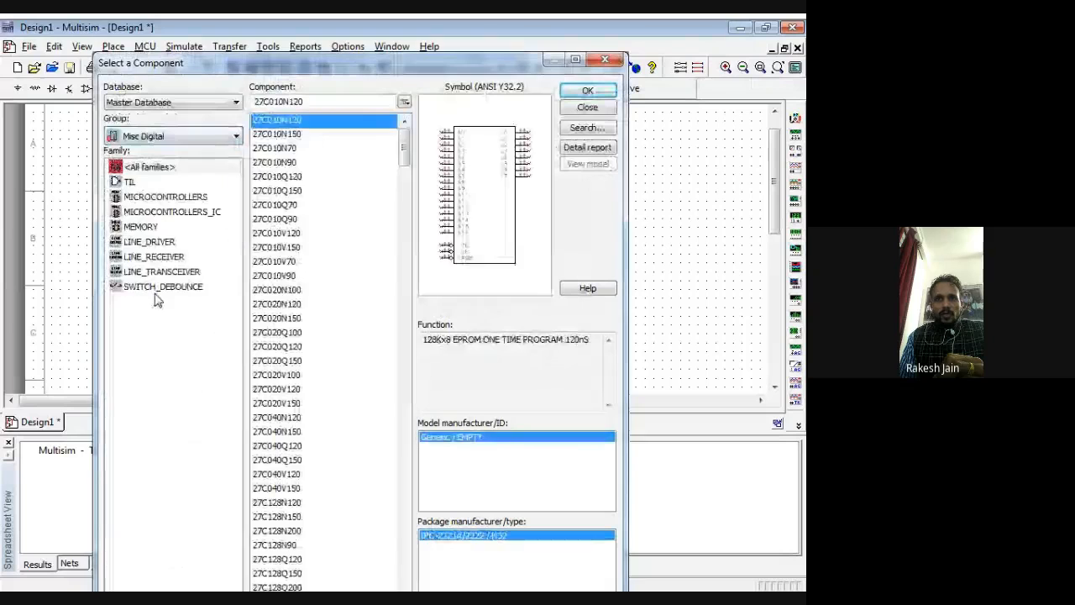
Step: Place a two-input NOR gate (NOR2) from the Misc Digital group in the middle of the schematic and finish placing
{"action": "left_click_drag", "start_coordinate": [404, 143], "coordinate": [431, 404]}
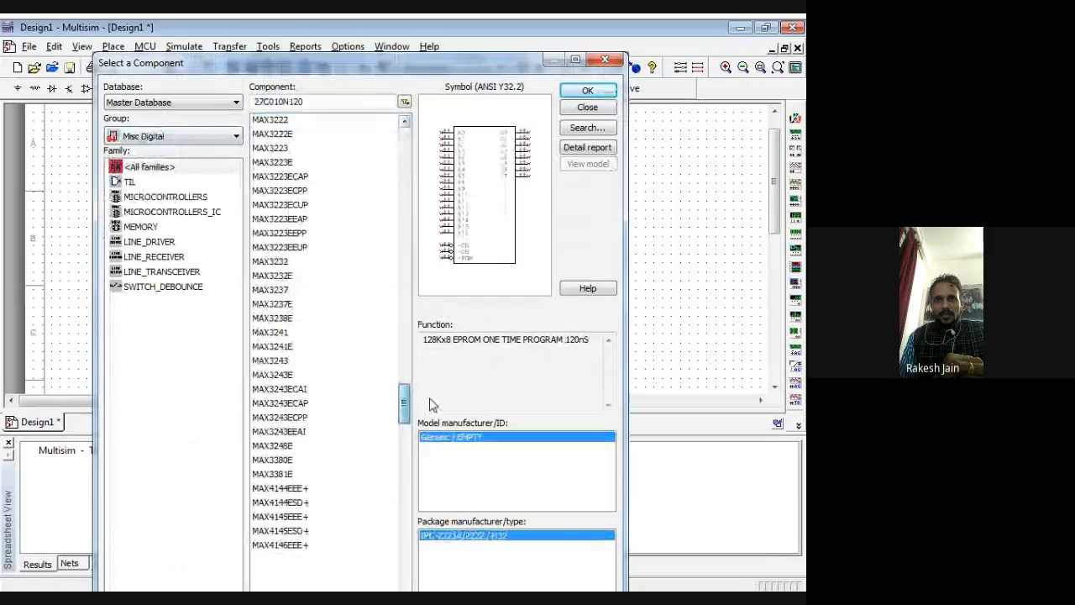
{"action": "scroll", "coordinate": [343, 346], "scroll_direction": "down", "scroll_amount": 10}
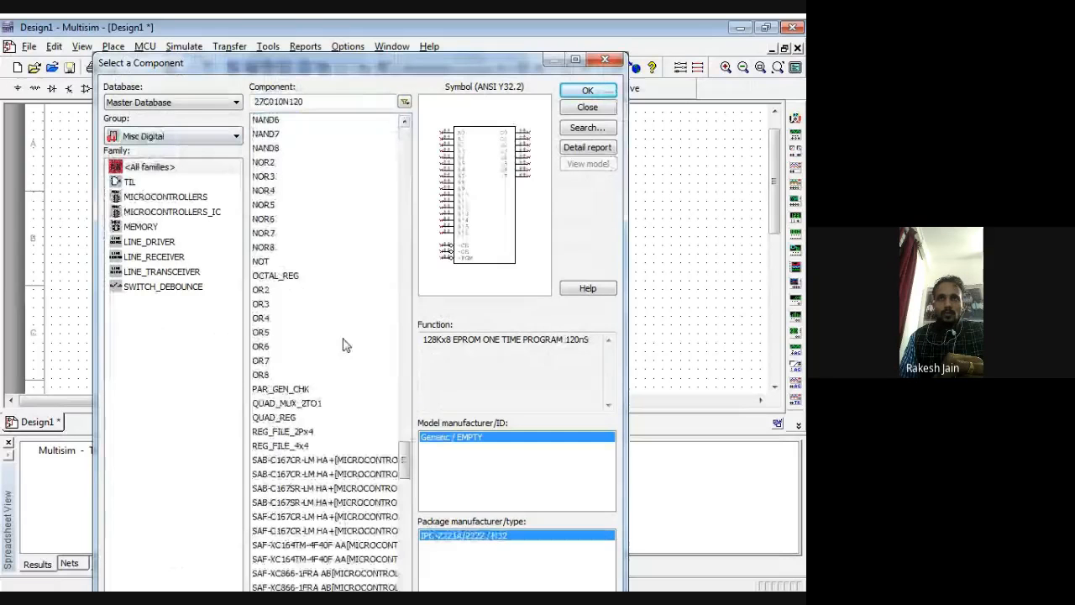
{"action": "left_click", "coordinate": [267, 164]}
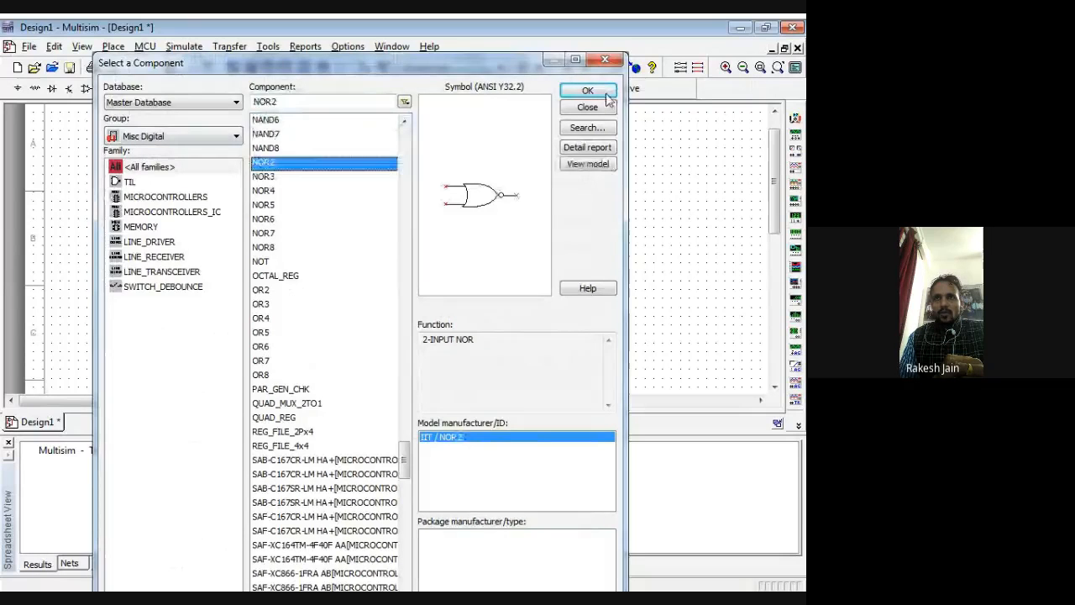
{"action": "left_click", "coordinate": [607, 94]}
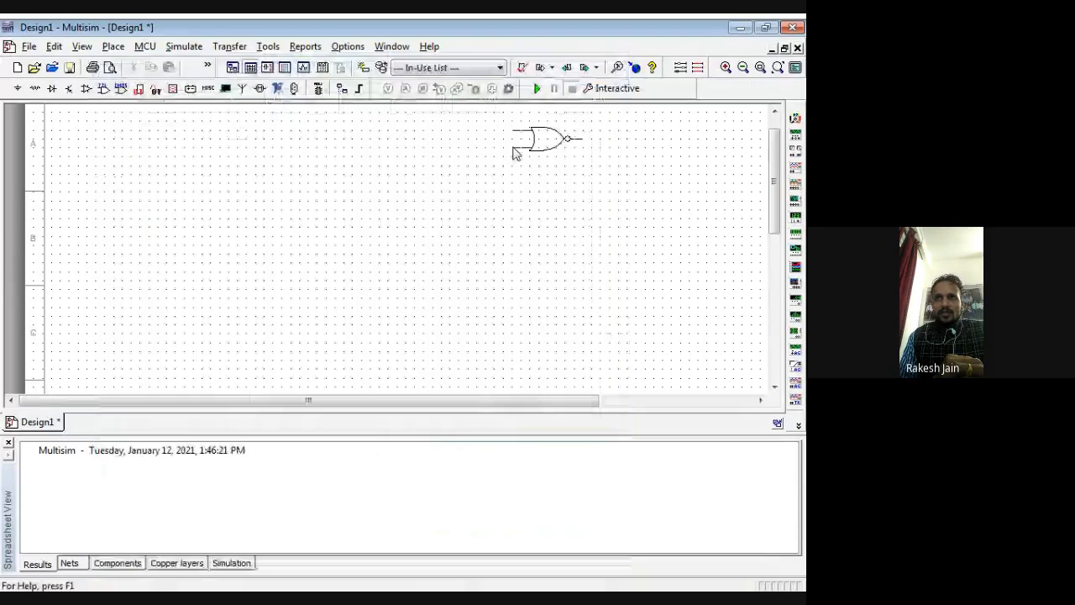
{"action": "left_click", "coordinate": [515, 153]}
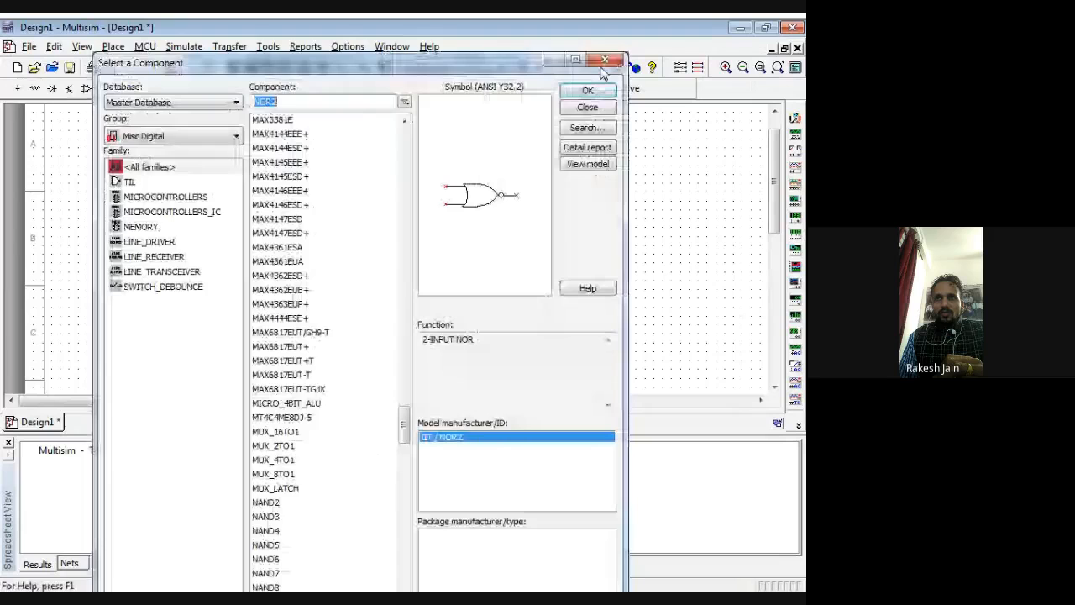
{"action": "left_click", "coordinate": [605, 62]}
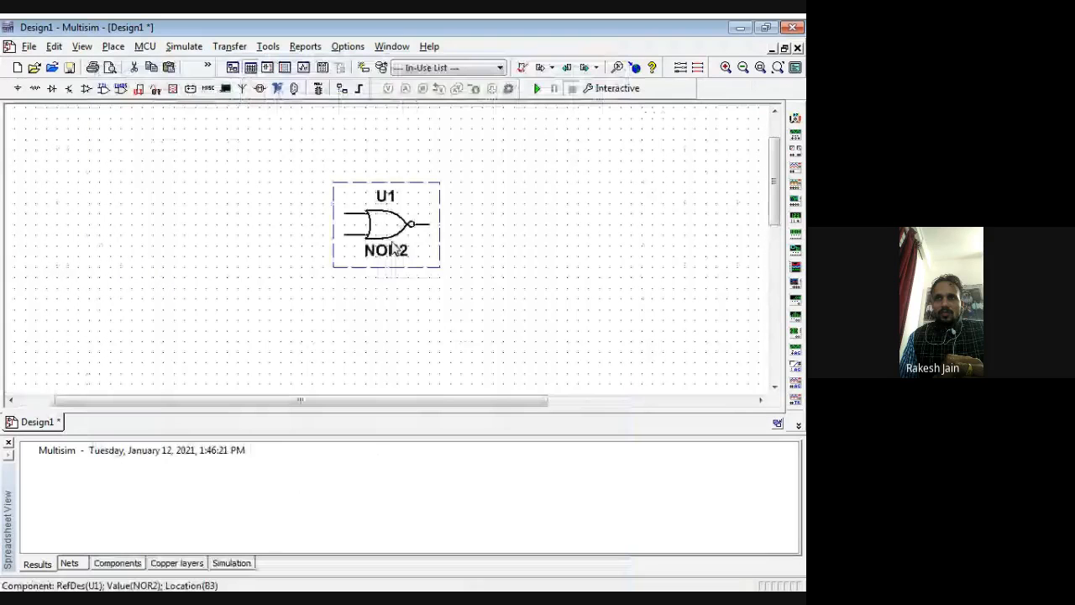
{"action": "left_click", "coordinate": [496, 231]}
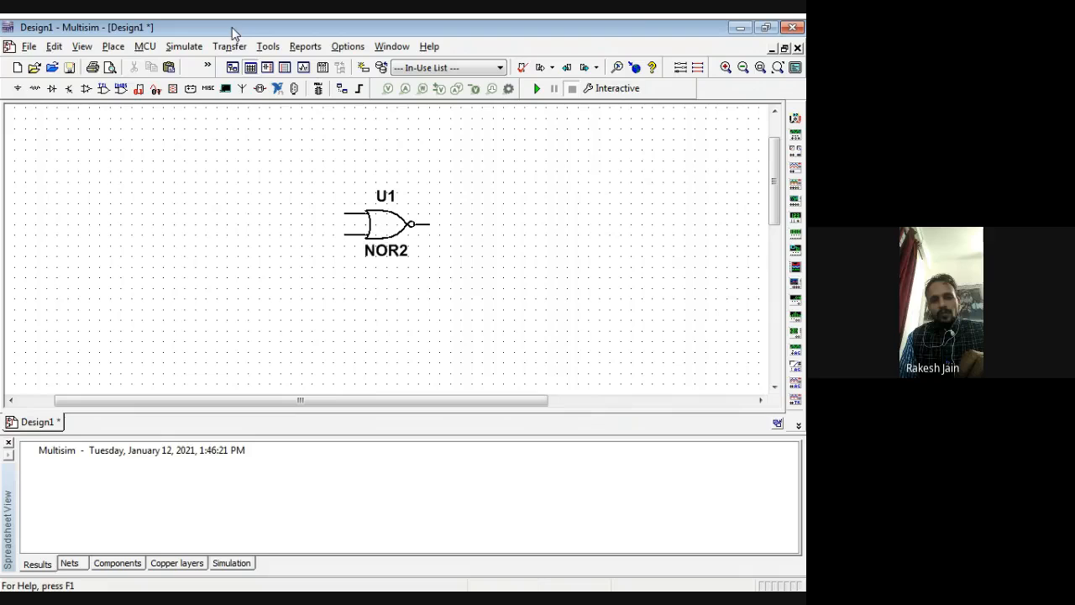
Step: Search all component groups for "led" and place a Led1_Red on the output side of the NOR gate
{"action": "left_click", "coordinate": [209, 89]}
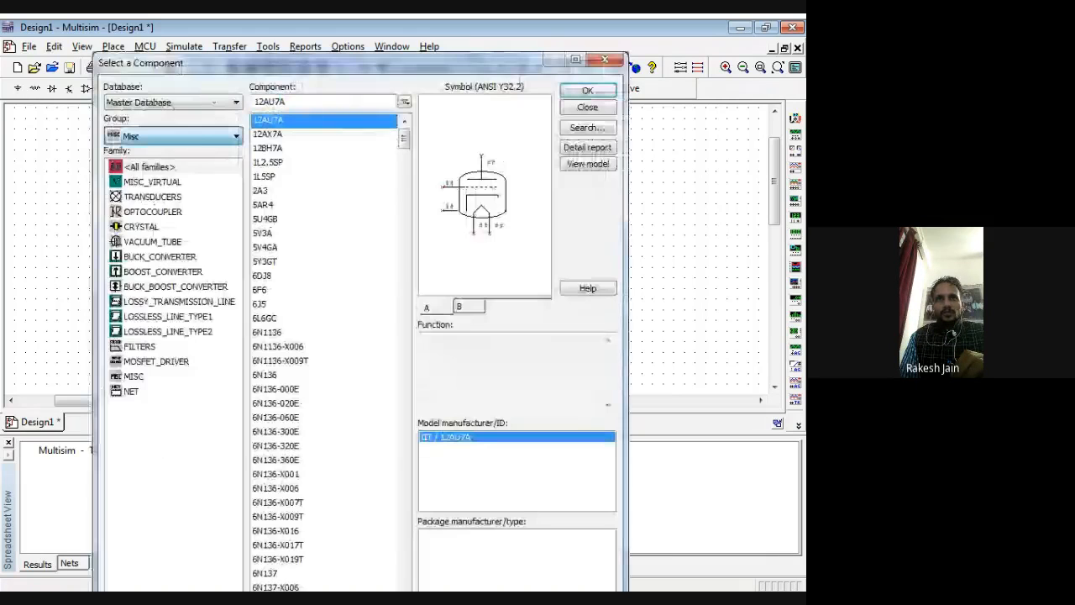
{"action": "left_click", "coordinate": [153, 155]}
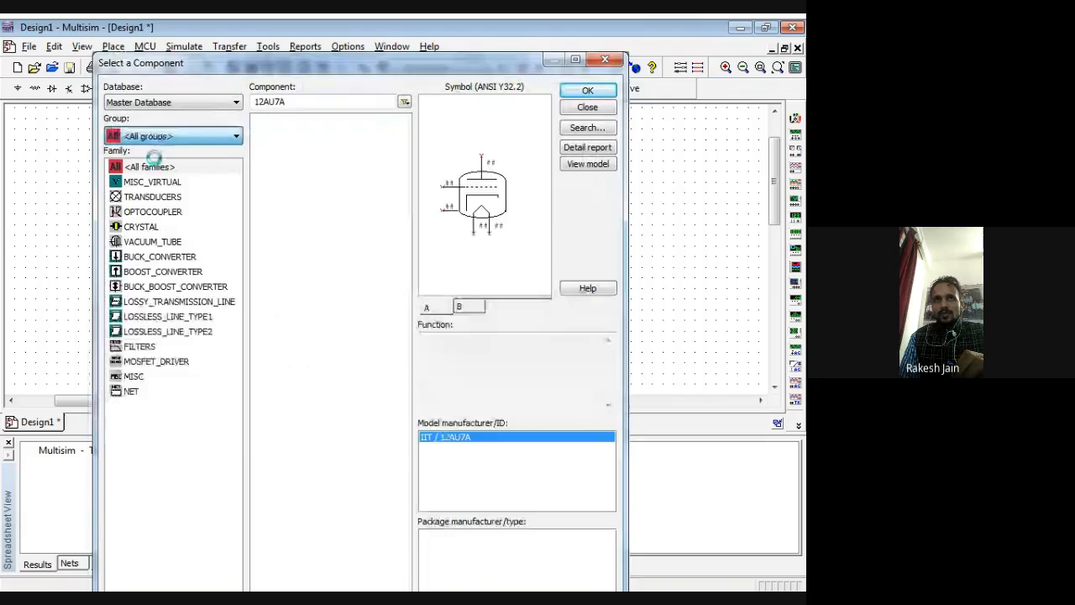
{"action": "type", "text": "led"}
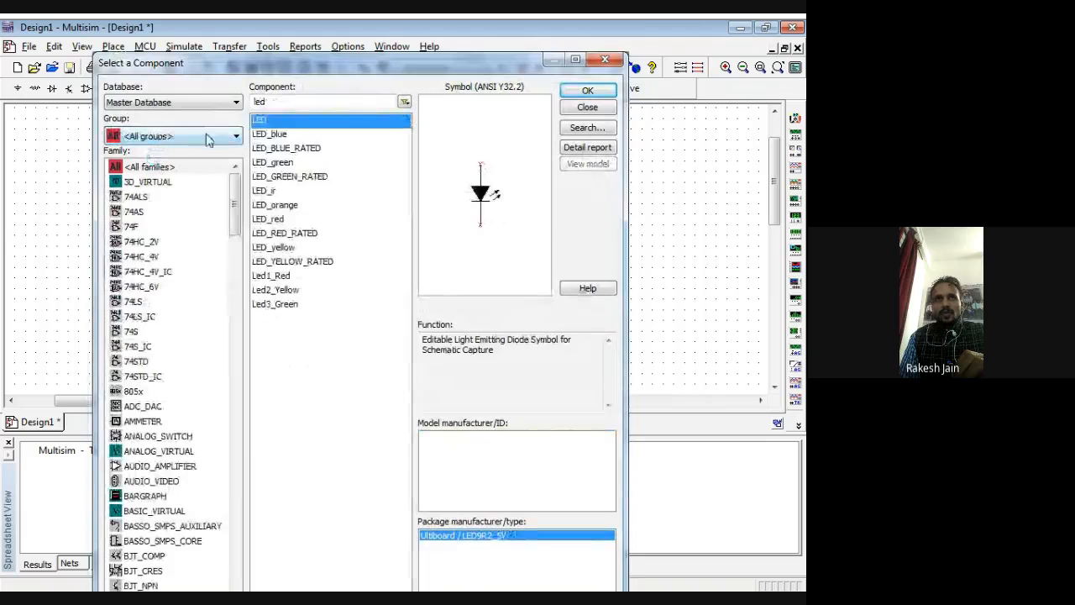
{"action": "left_click", "coordinate": [286, 276]}
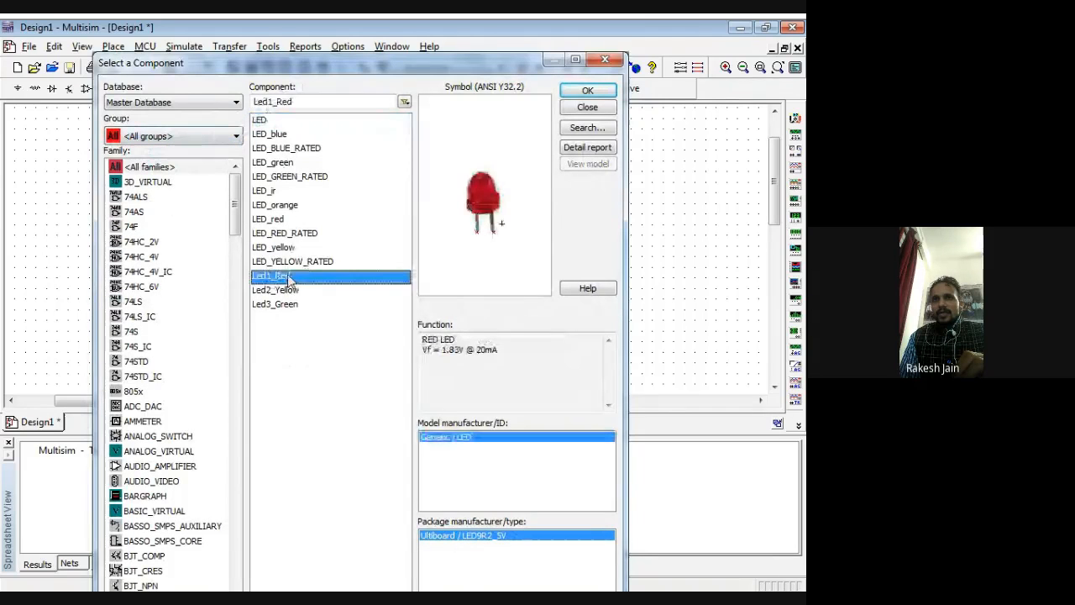
{"action": "left_click", "coordinate": [588, 90]}
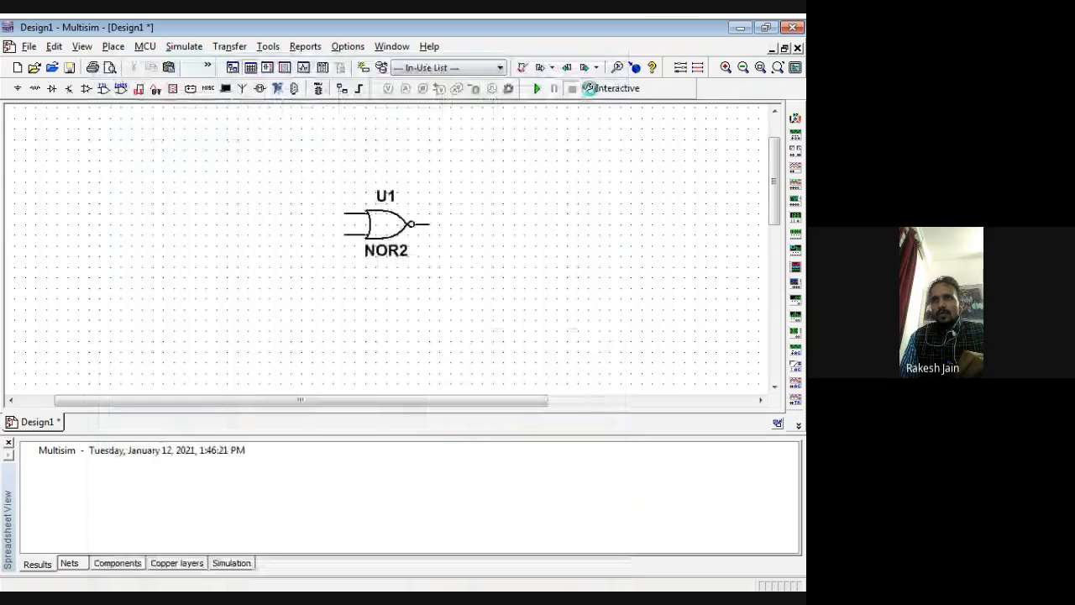
{"action": "left_click", "coordinate": [508, 271]}
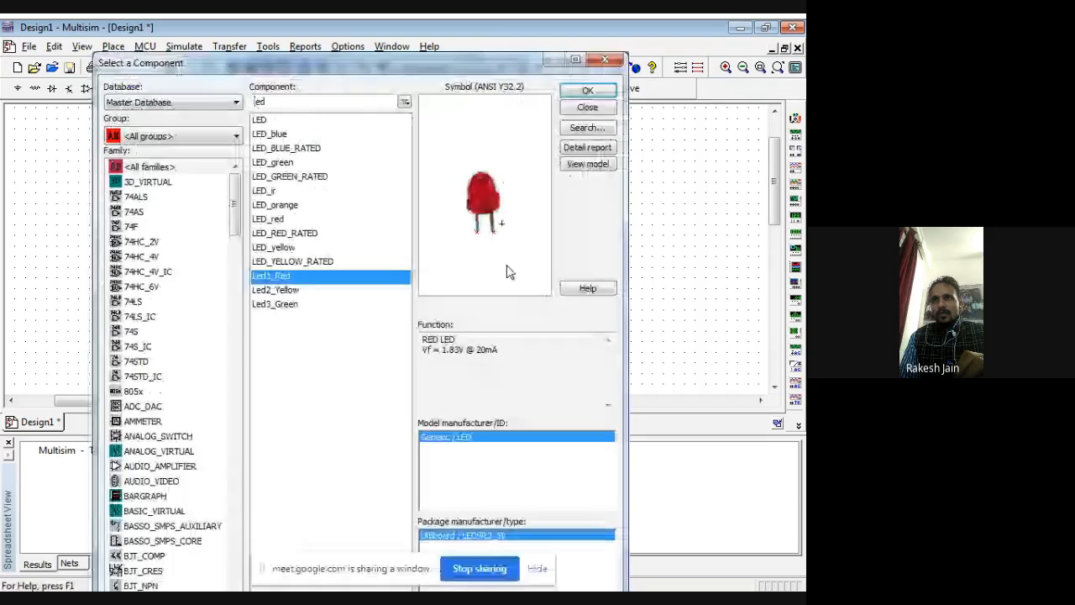
Step: Place a Led2_Yellow above the NOR gate's input side and a Led3_Green below it
{"action": "key", "text": "Escape"}
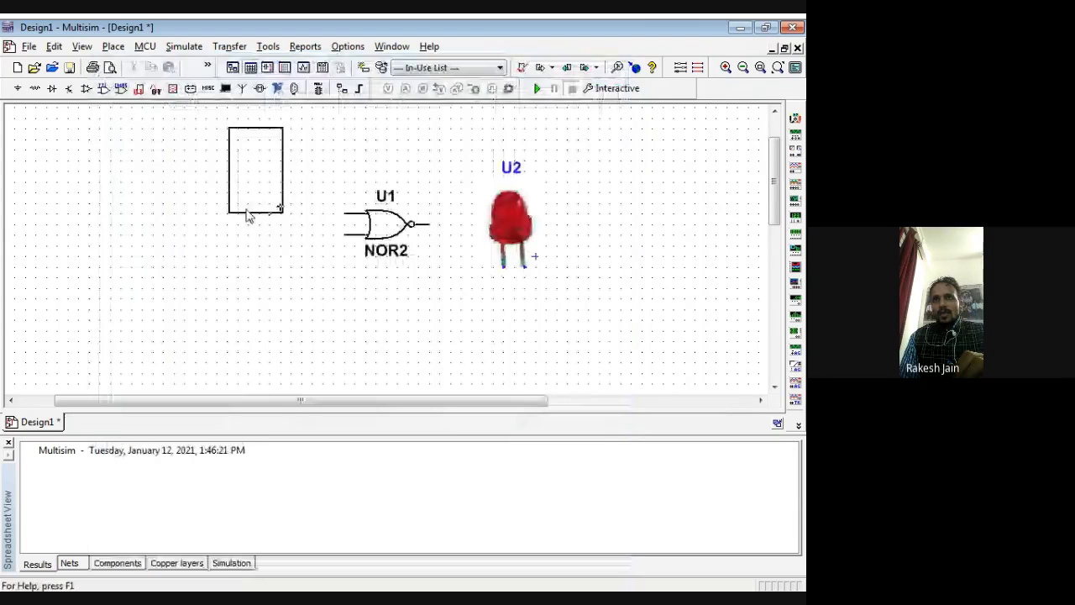
{"action": "left_click", "coordinate": [247, 216]}
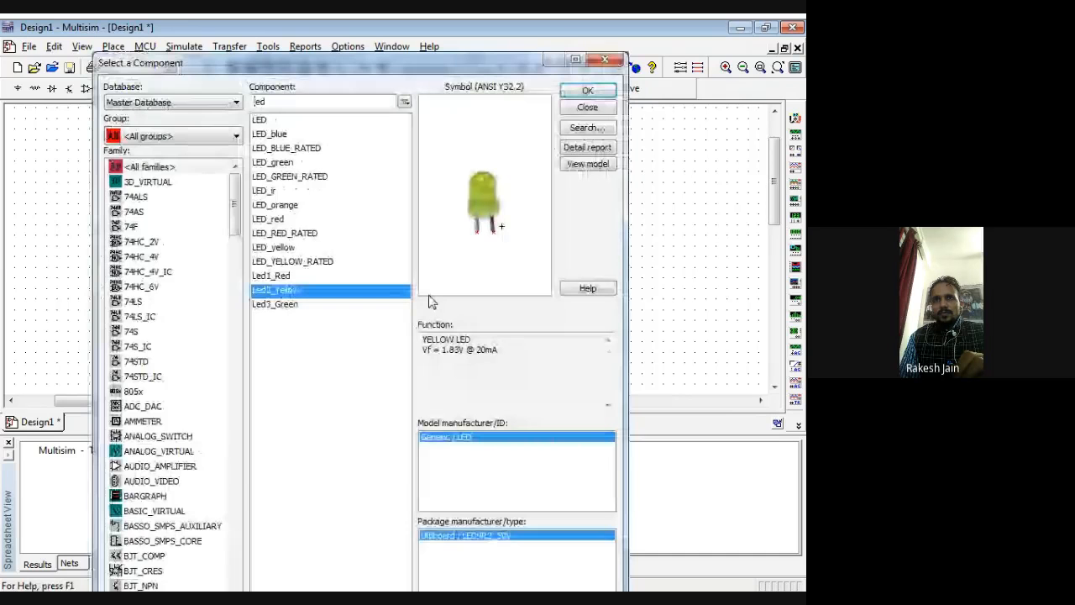
{"action": "key", "text": "Down"}
{"action": "left_click", "coordinate": [598, 92]}
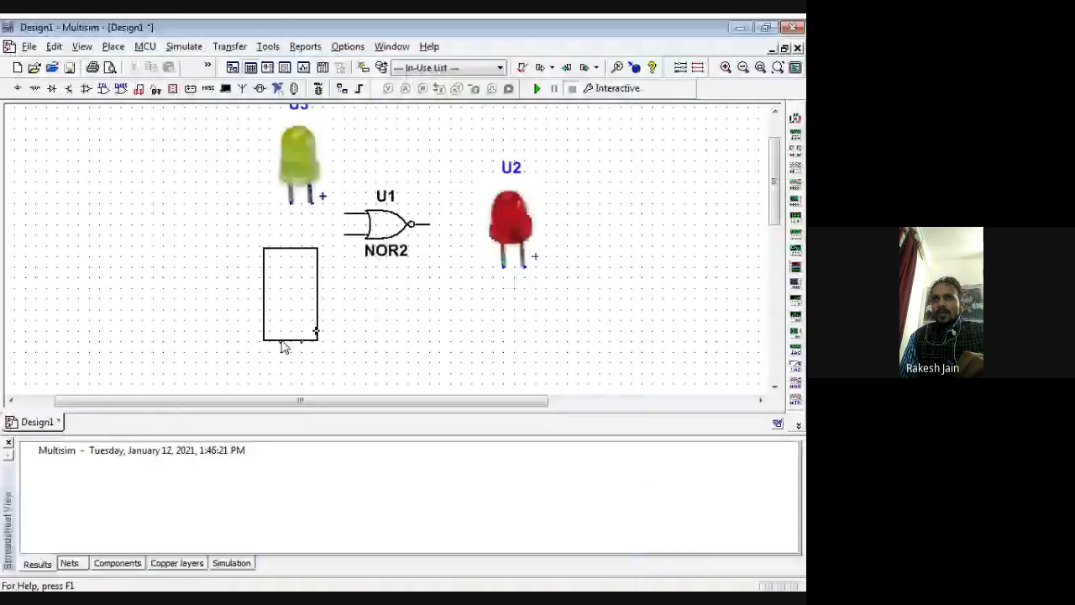
{"action": "left_click", "coordinate": [284, 347]}
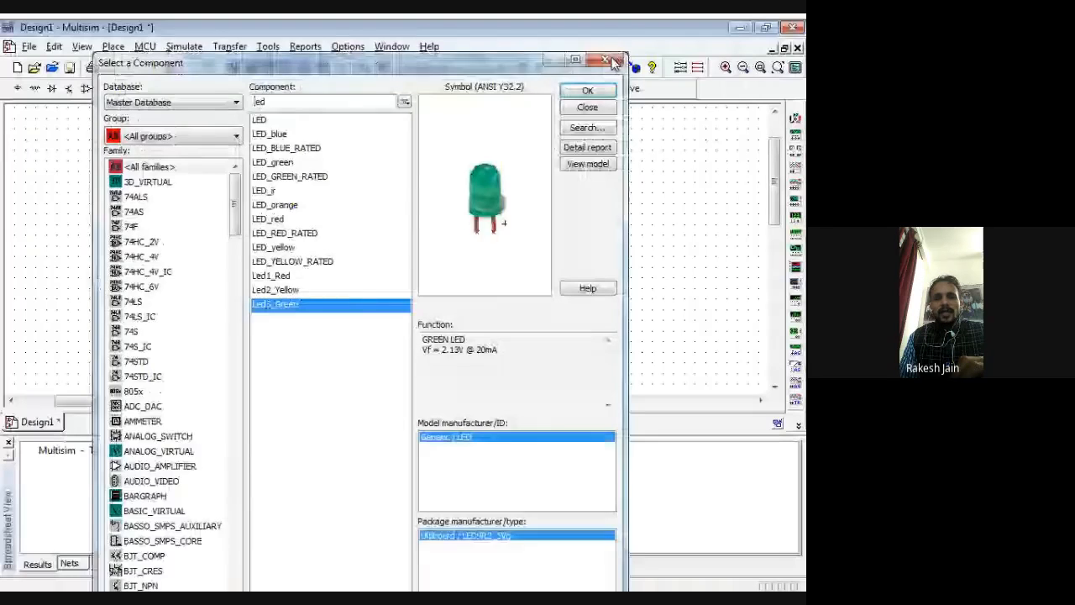
{"action": "left_click", "coordinate": [612, 61]}
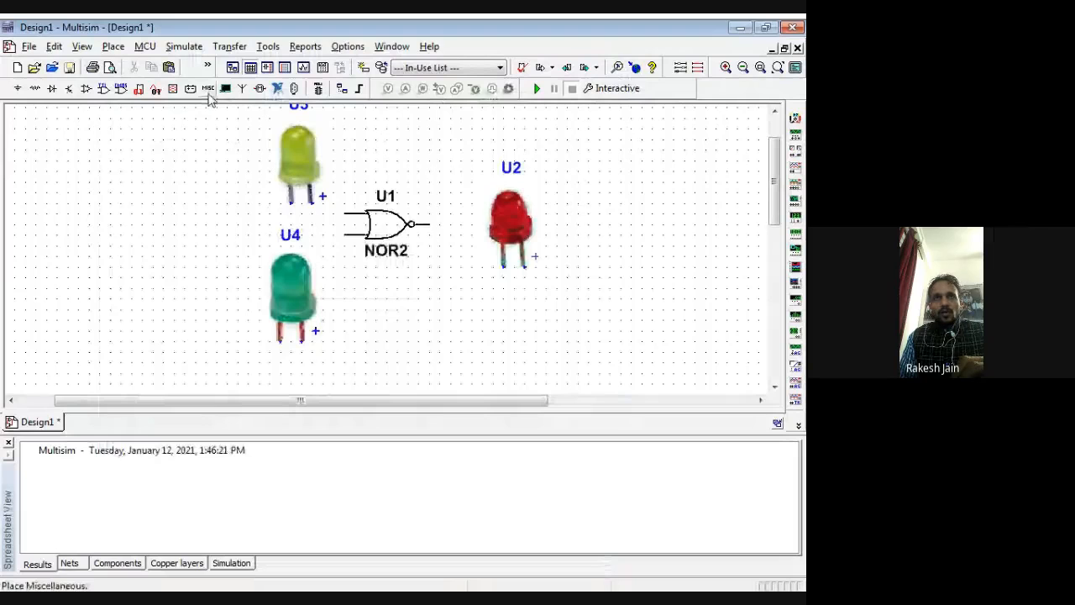
Step: Place a 100 Ω resistor from the Basic group between the yellow and green LEDs, near the NOR gate's upper input
{"action": "left_click", "coordinate": [209, 95]}
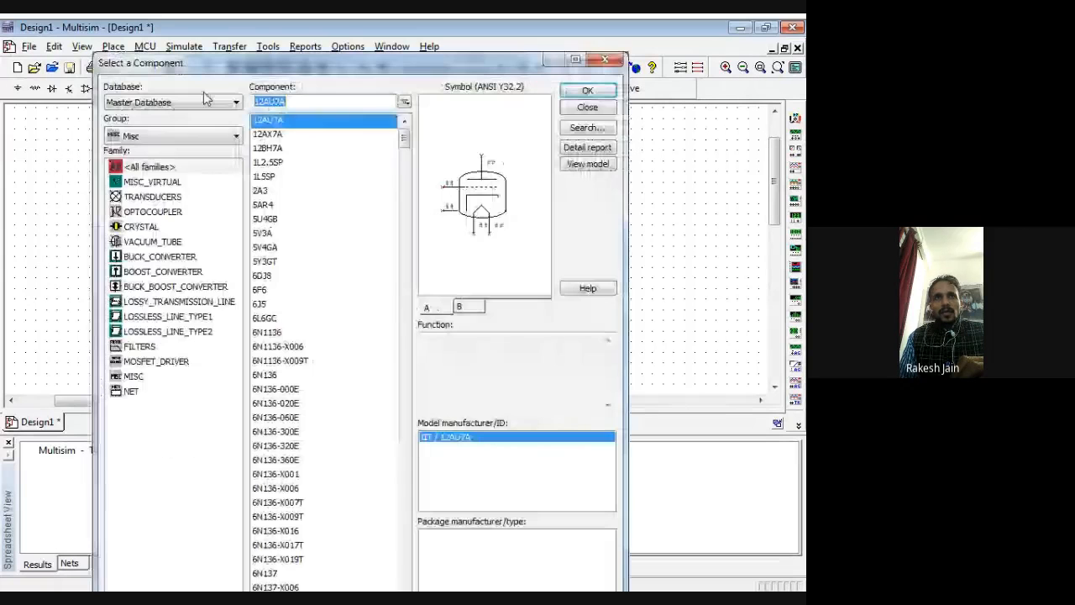
{"action": "left_click", "coordinate": [128, 136]}
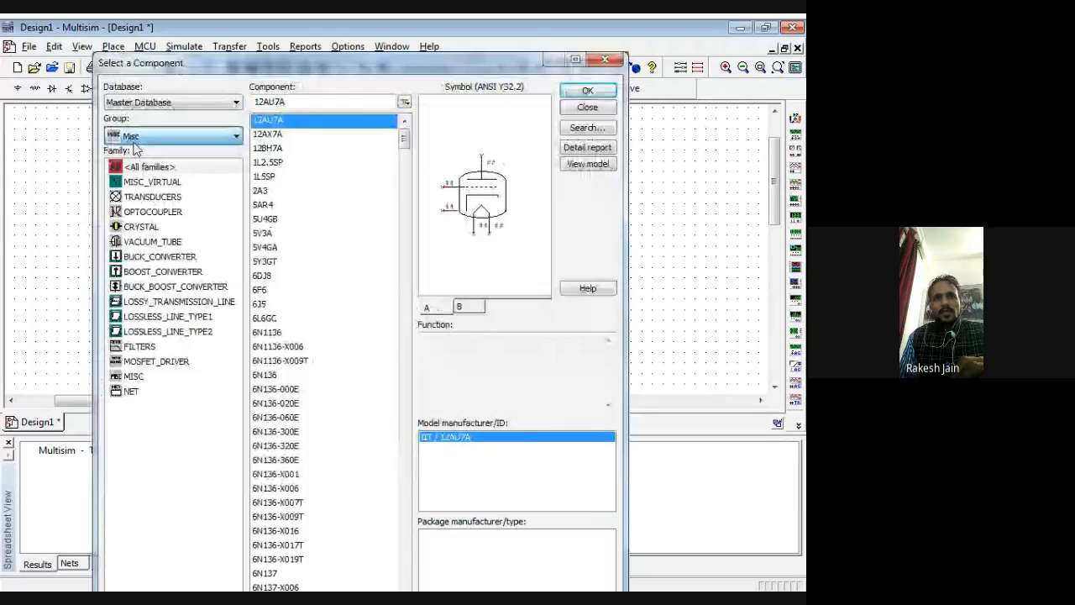
{"action": "left_click", "coordinate": [134, 178]}
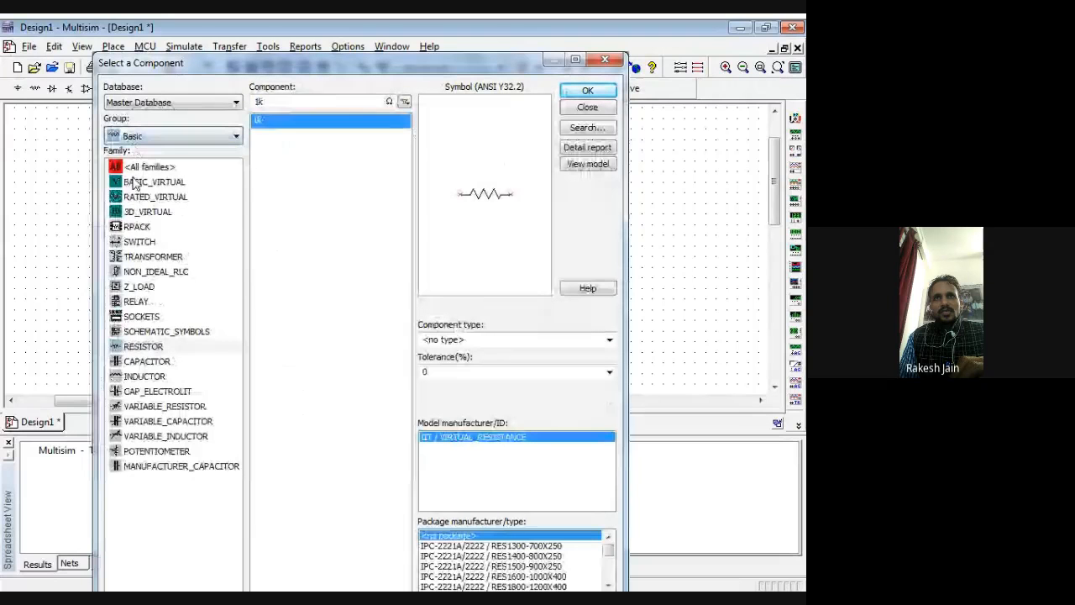
{"action": "left_click", "coordinate": [266, 101]}
{"action": "key", "text": "BackSpace"}
{"action": "type", "text": "00"}
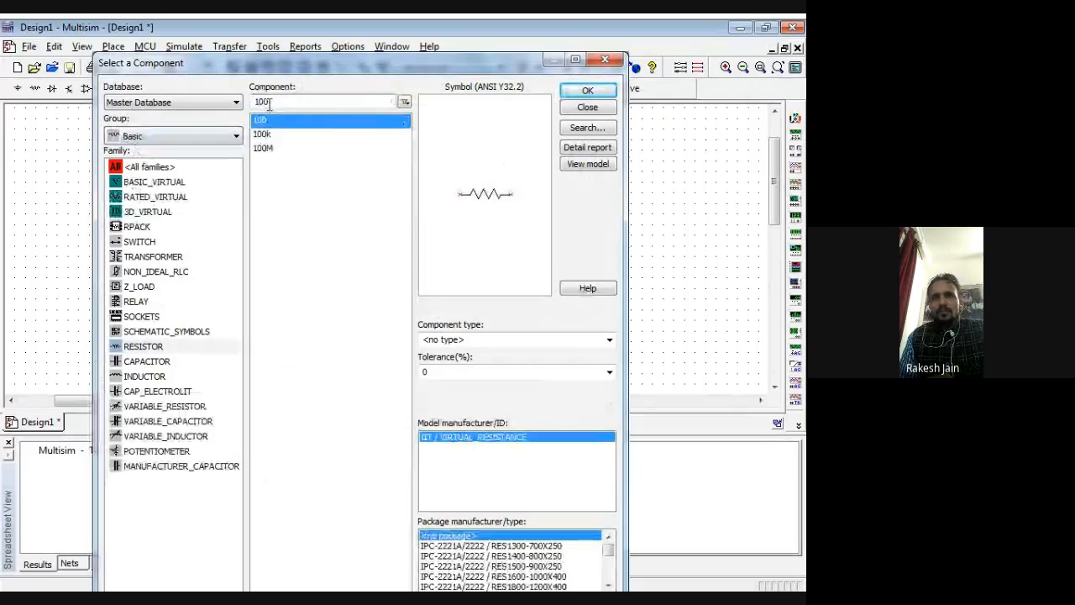
{"action": "left_click", "coordinate": [588, 90]}
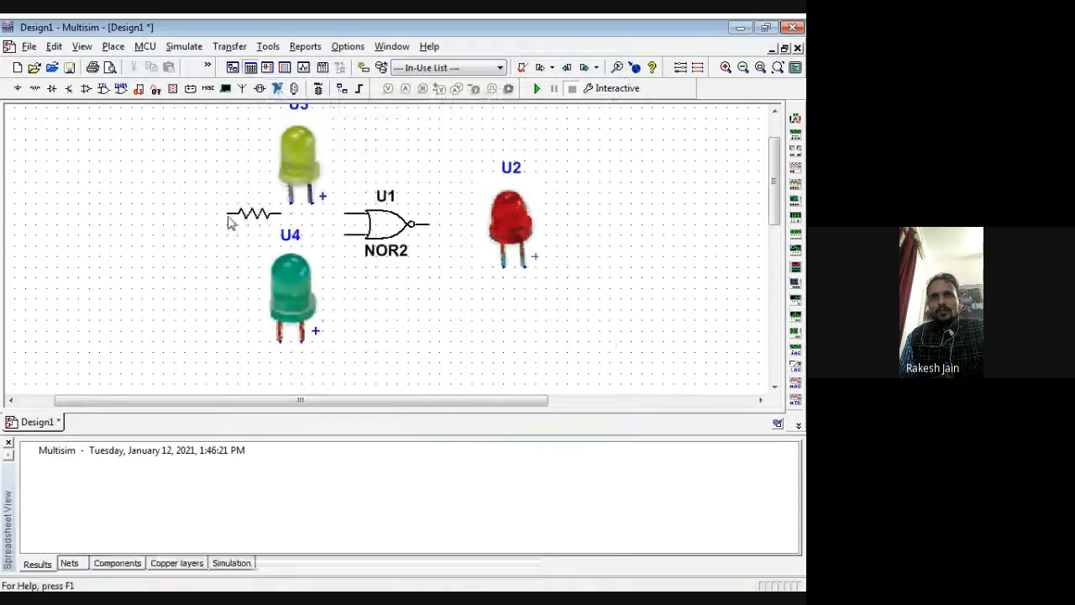
{"action": "left_click", "coordinate": [228, 217]}
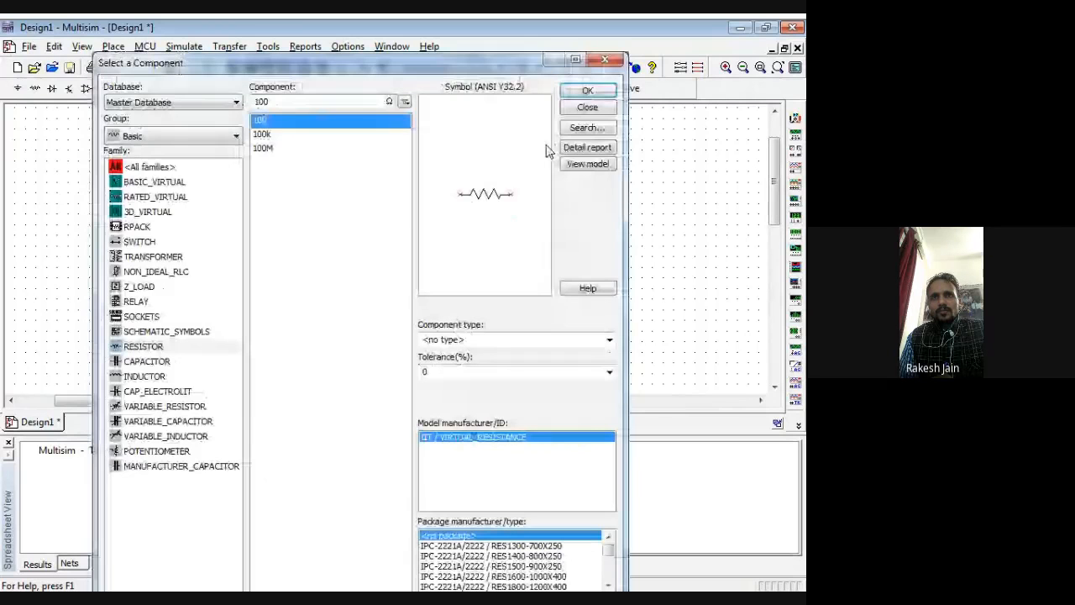
Step: Place two more 100 Ω resistors, one below the first and one between the NOR gate and the red LED
{"action": "left_click", "coordinate": [588, 91]}
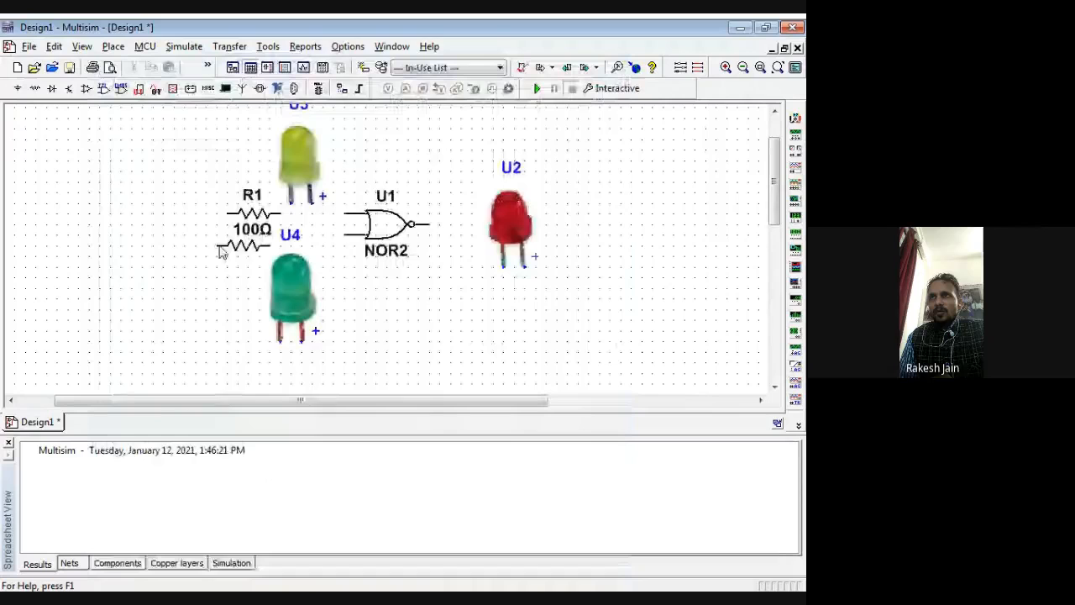
{"action": "left_click", "coordinate": [226, 248]}
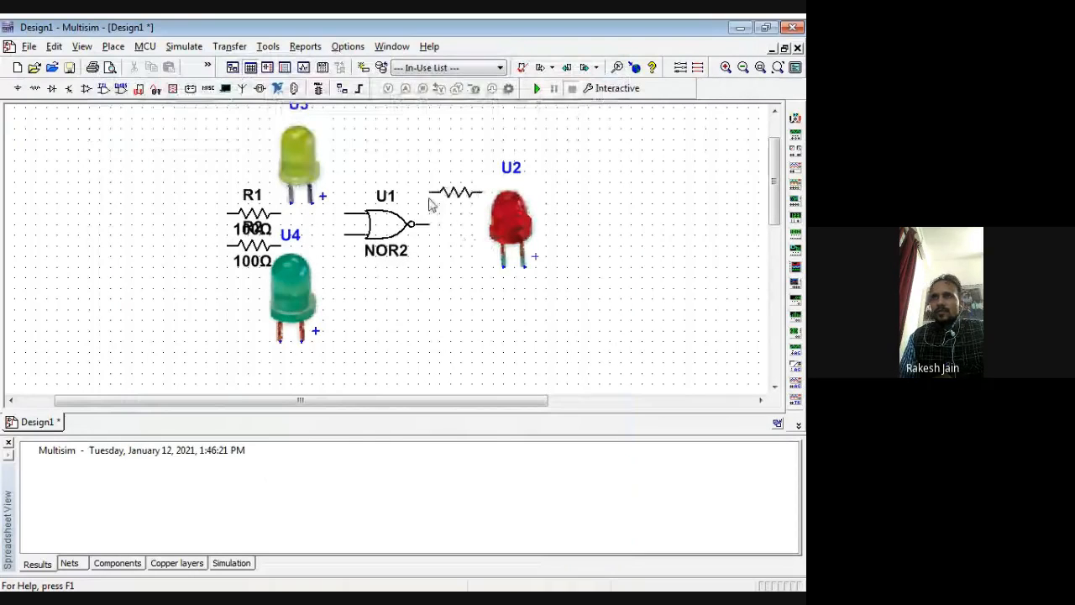
{"action": "left_click", "coordinate": [429, 202]}
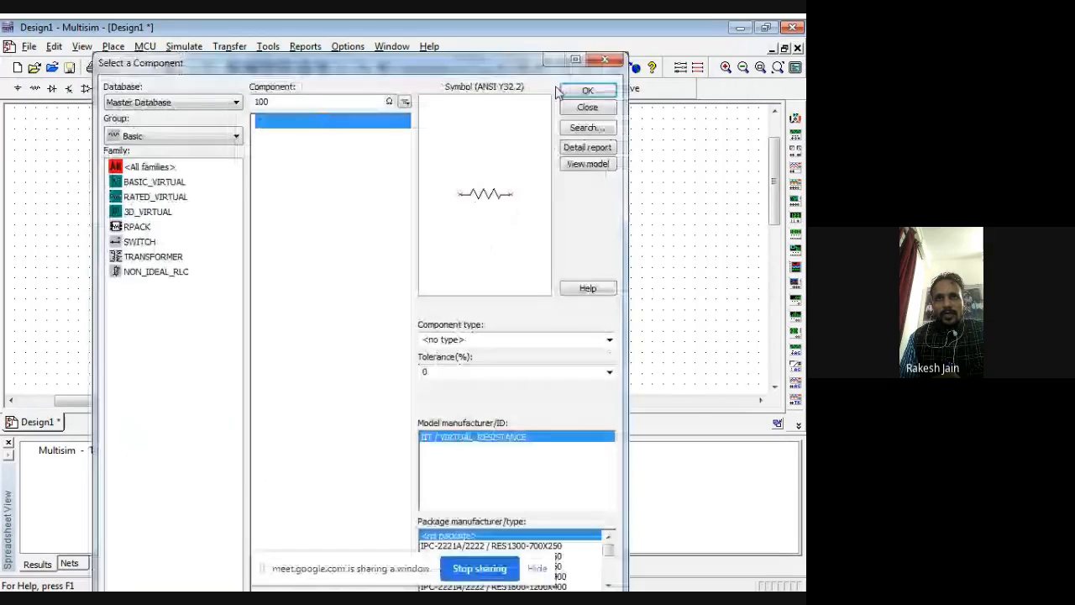
{"action": "left_click", "coordinate": [587, 90]}
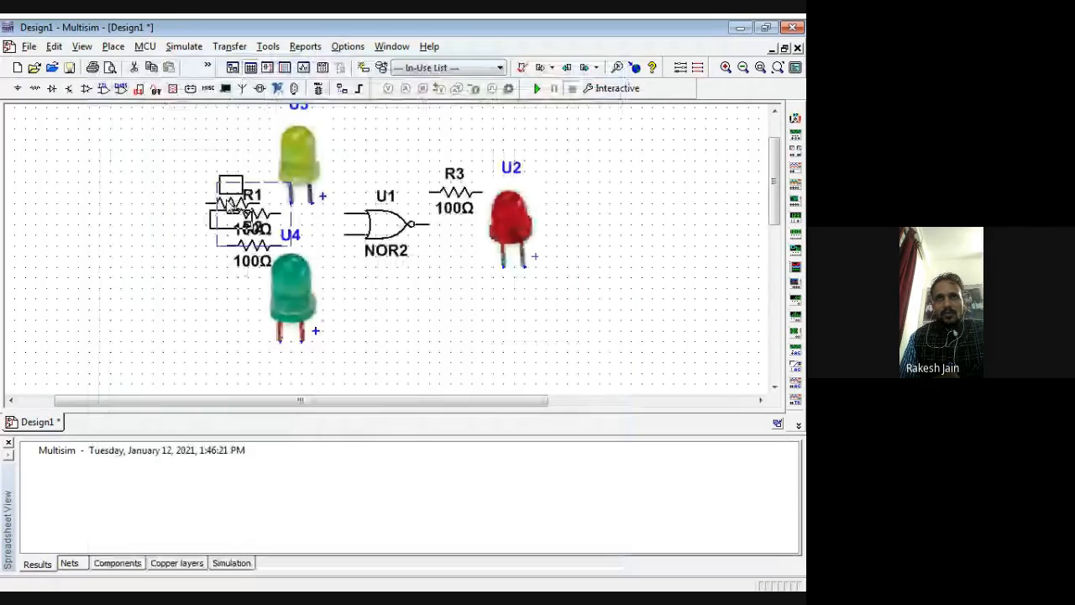
Step: Move R1 and R2 to the outer side of the yellow and green LEDs, with R1 directly above R2
{"action": "left_click", "coordinate": [226, 219]}
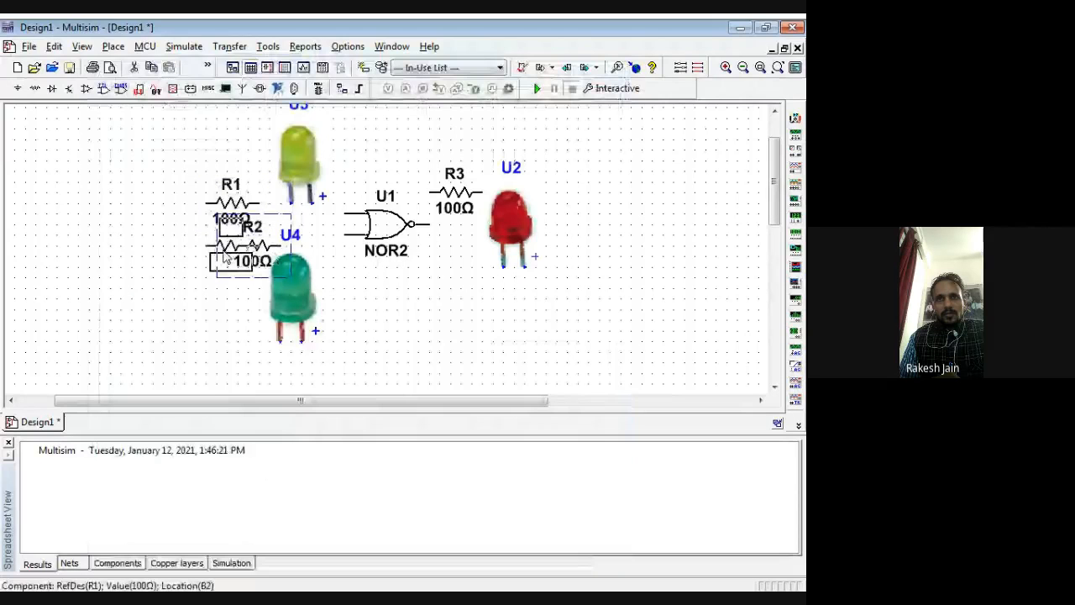
{"action": "left_click_drag", "start_coordinate": [223, 252], "coordinate": [224, 262]}
{"action": "left_click", "coordinate": [381, 310]}
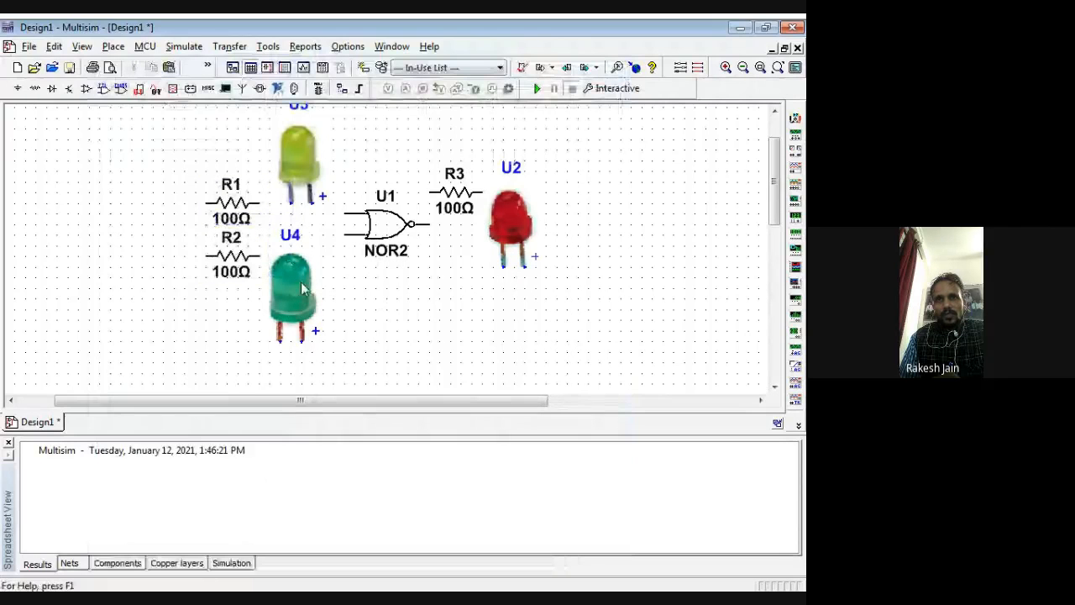
Step: Space the three LEDs farther apart around the NOR gate and line up R3 with the gate's output
{"action": "left_click", "coordinate": [301, 288]}
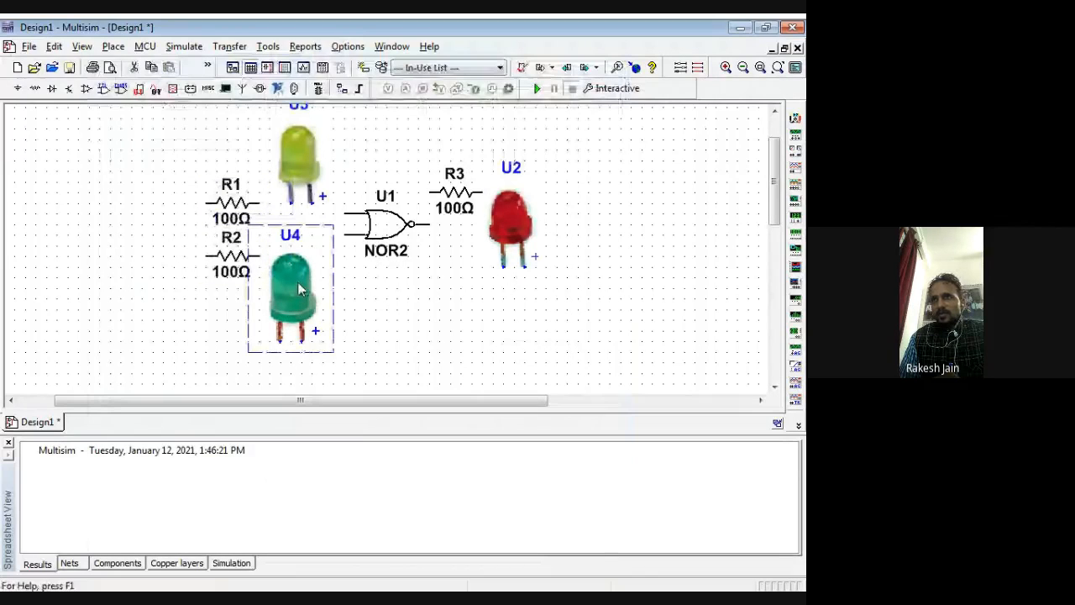
{"action": "left_click_drag", "start_coordinate": [297, 281], "coordinate": [312, 294]}
{"action": "left_click", "coordinate": [516, 218]}
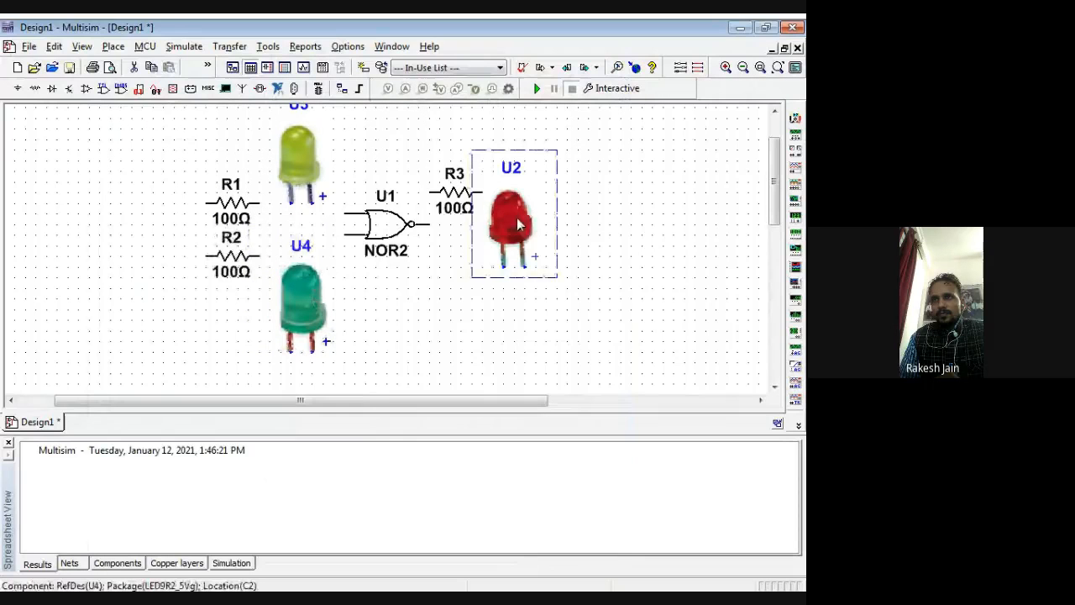
{"action": "left_click_drag", "start_coordinate": [516, 218], "coordinate": [570, 229]}
{"action": "left_click_drag", "start_coordinate": [458, 195], "coordinate": [481, 227]}
{"action": "left_click", "coordinate": [493, 367]}
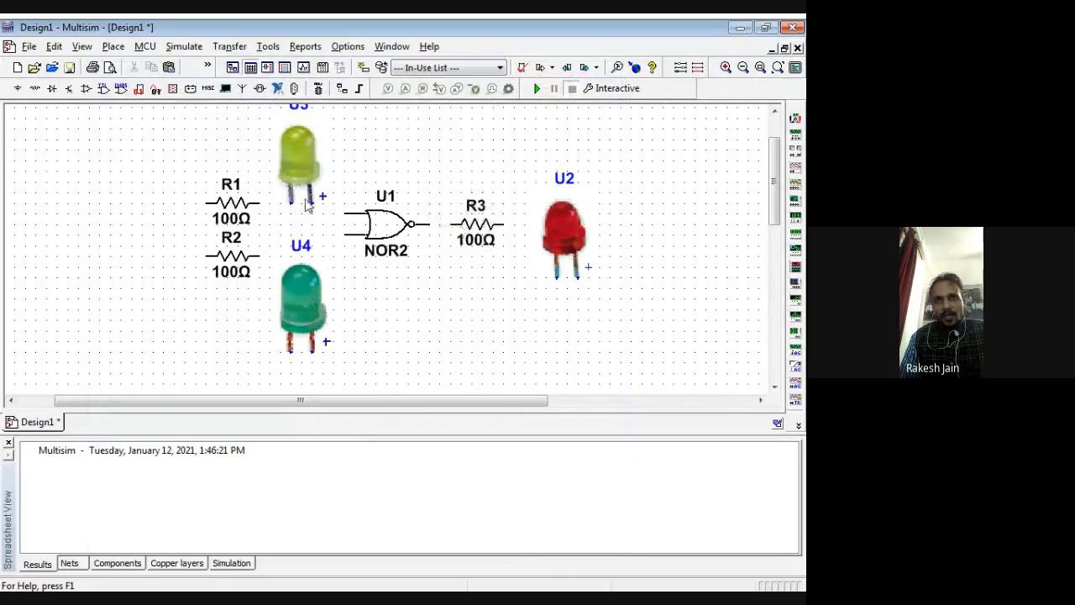
{"action": "left_click_drag", "start_coordinate": [297, 181], "coordinate": [298, 161]}
{"action": "left_click", "coordinate": [339, 175]}
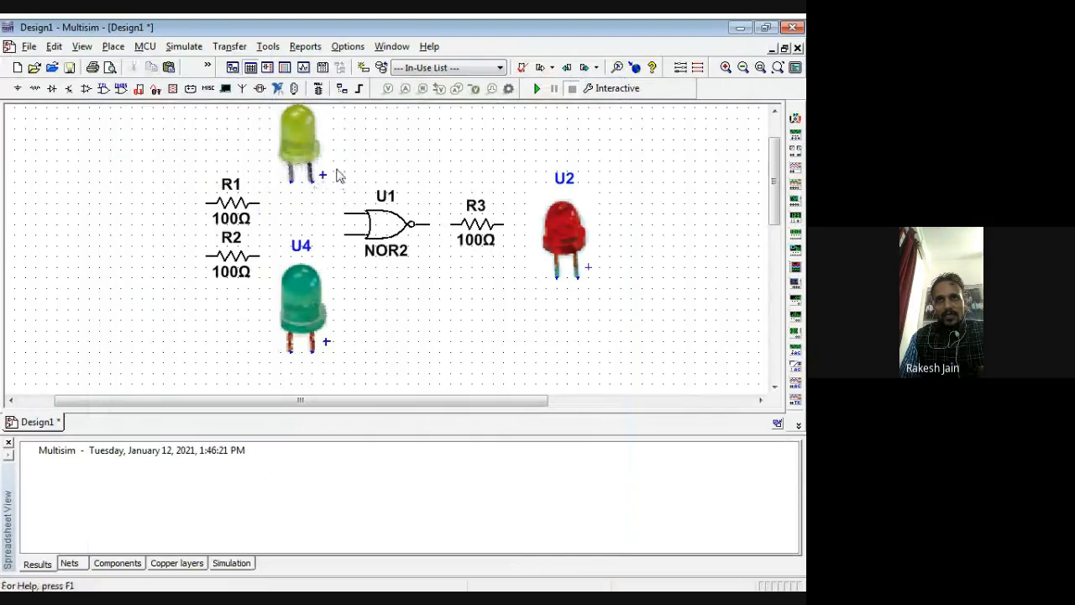
{"action": "left_click", "coordinate": [311, 179]}
{"action": "left_click", "coordinate": [259, 204]}
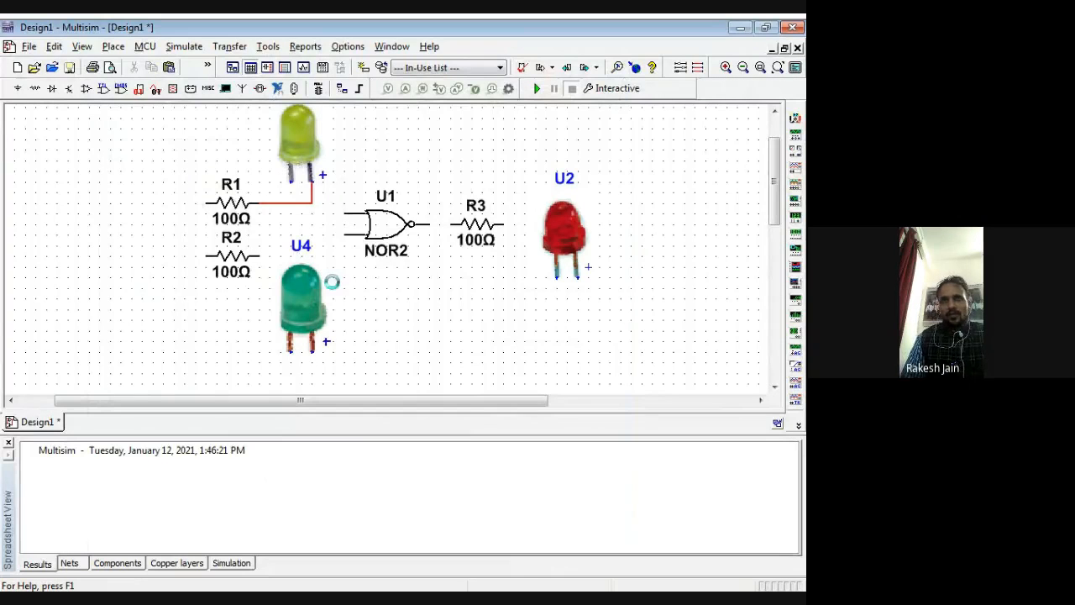
{"action": "key", "text": "ctrl+z"}
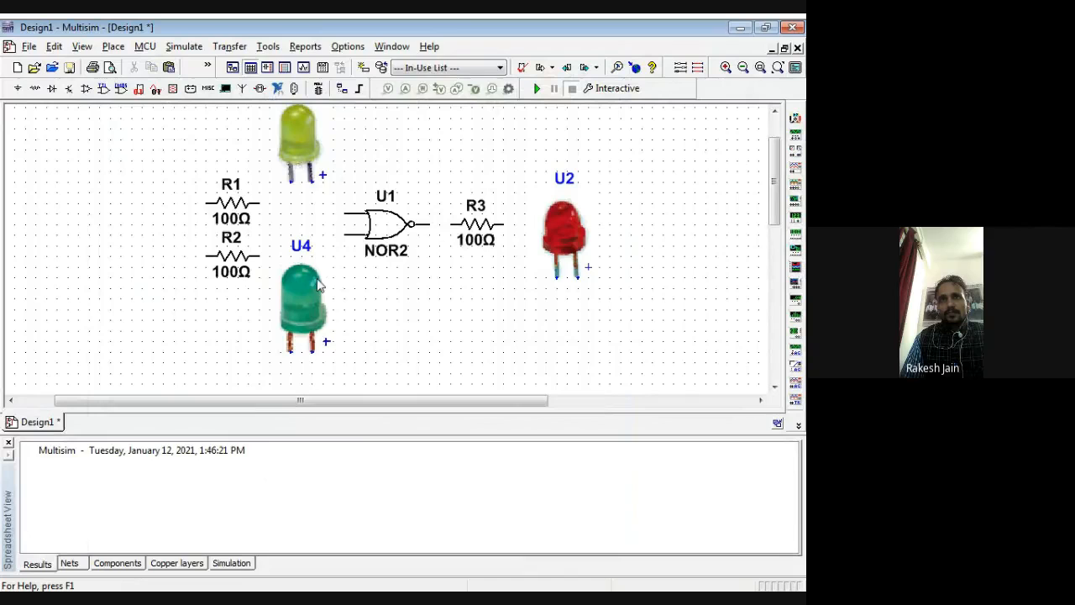
Step: Rotate R1, R2 and R3 90° clockwise and align R2 vertically under R1
{"action": "right_click", "coordinate": [233, 204]}
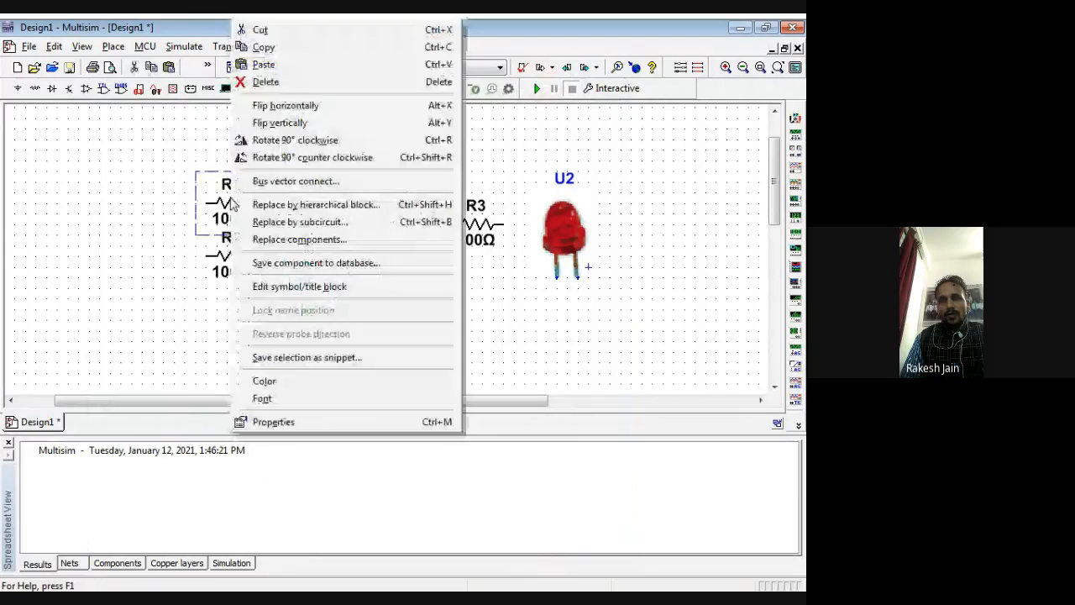
{"action": "left_click", "coordinate": [294, 139]}
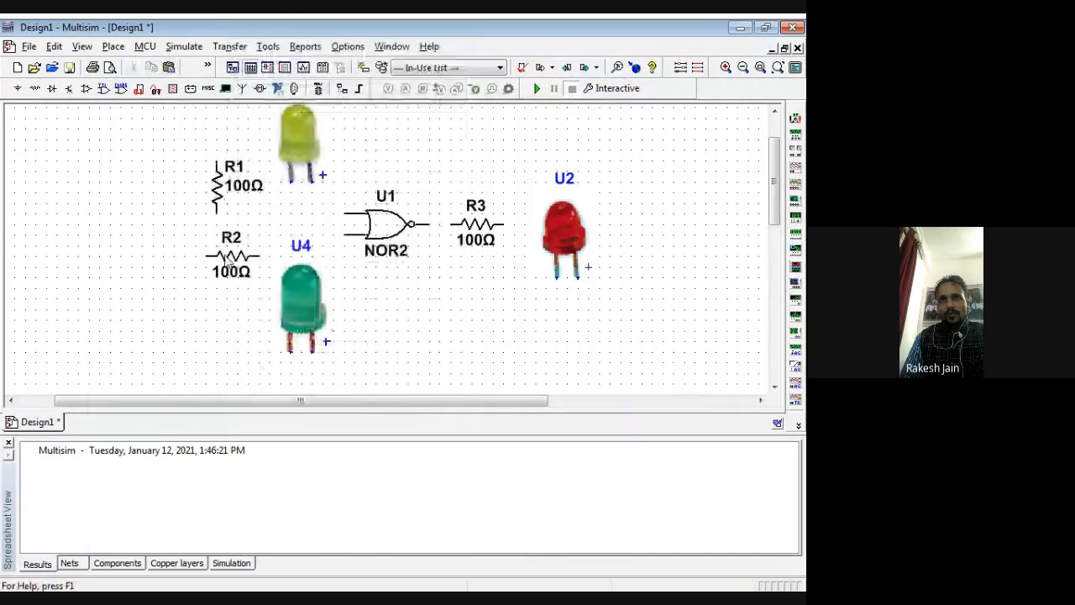
{"action": "right_click", "coordinate": [227, 261]}
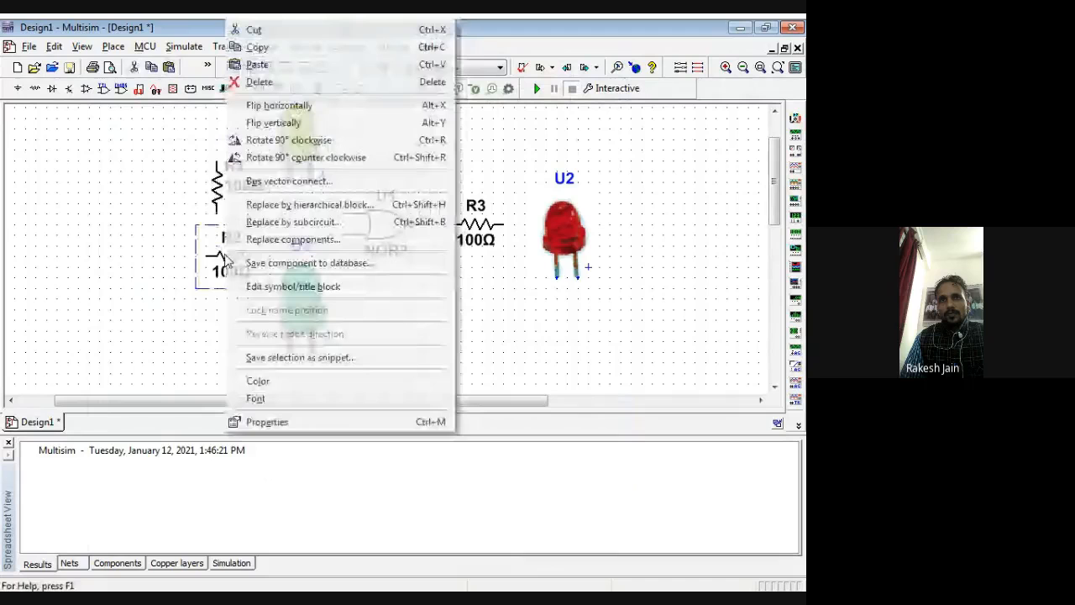
{"action": "left_click", "coordinate": [289, 140]}
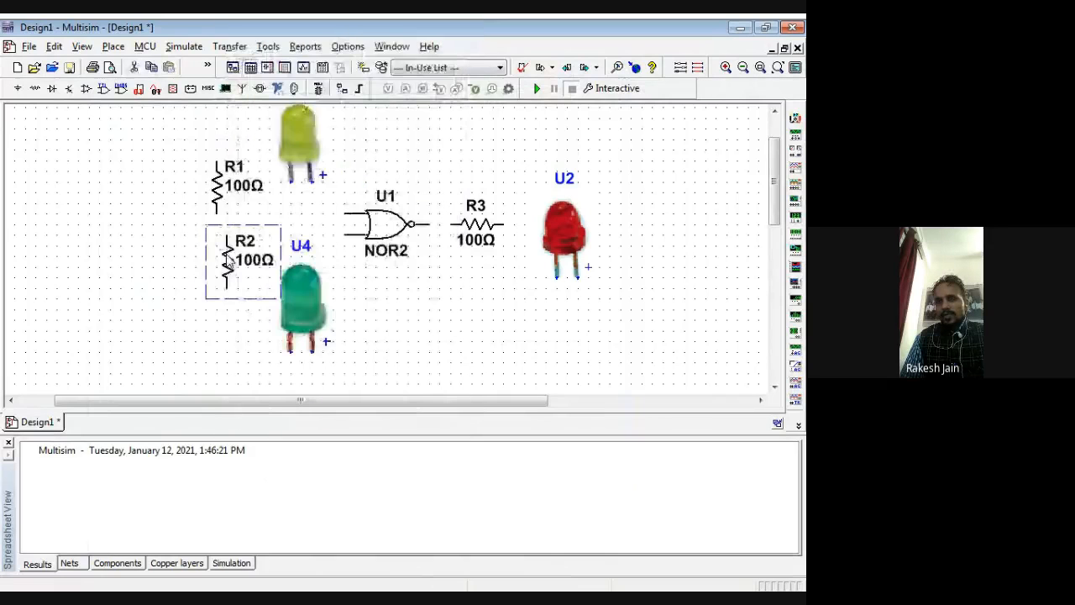
{"action": "right_click", "coordinate": [481, 225]}
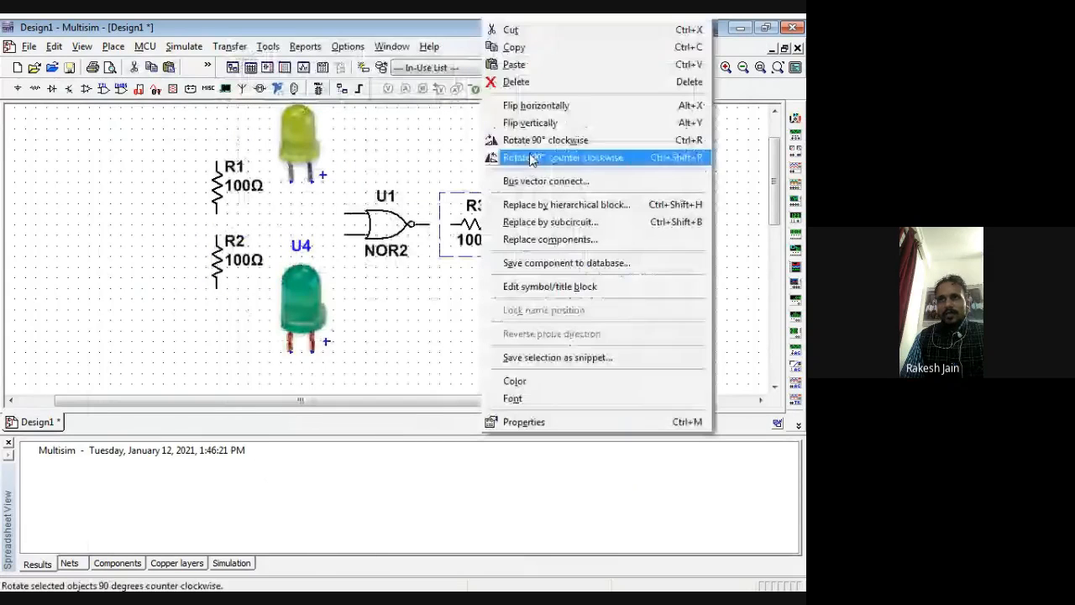
{"action": "left_click", "coordinate": [528, 149]}
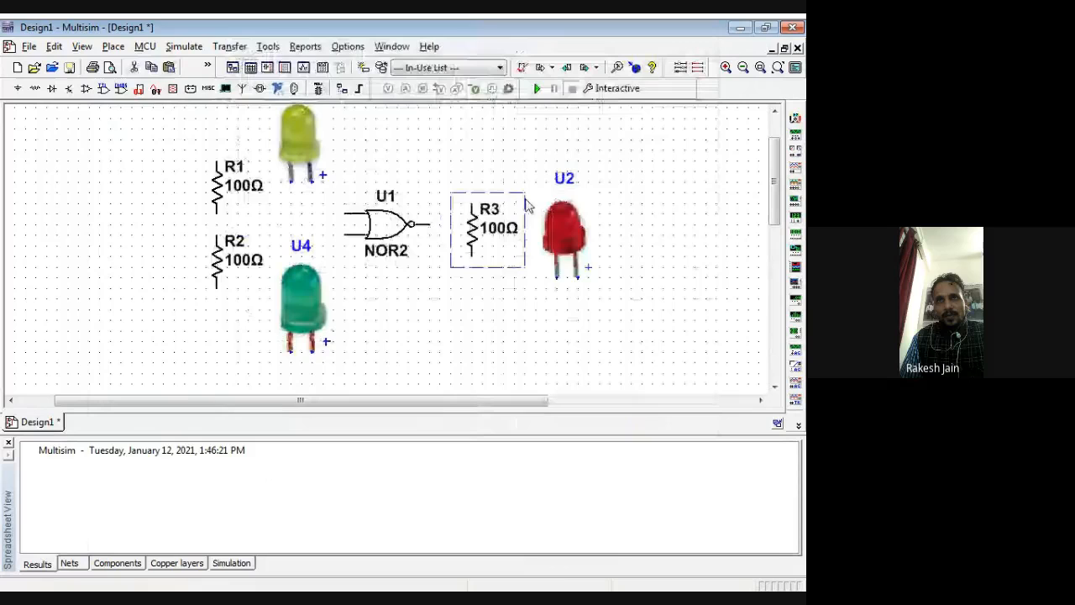
{"action": "left_click", "coordinate": [260, 202]}
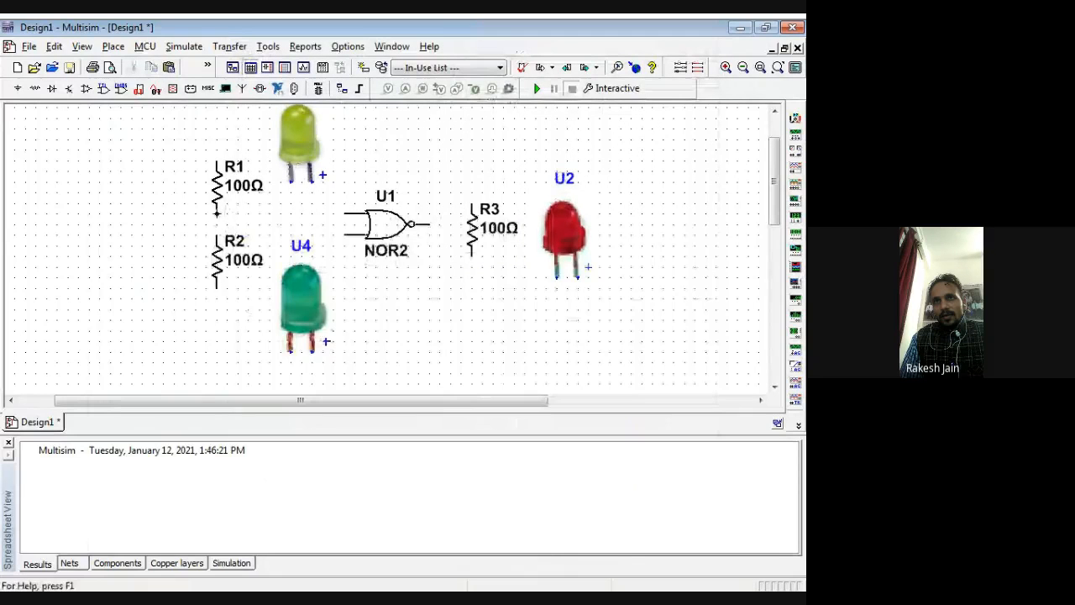
Step: Wire R1's lower end and R2's upper end to the NOR gate's two inputs, and the gate's output to R3's upper end
{"action": "left_click", "coordinate": [216, 211]}
{"action": "left_click", "coordinate": [348, 212]}
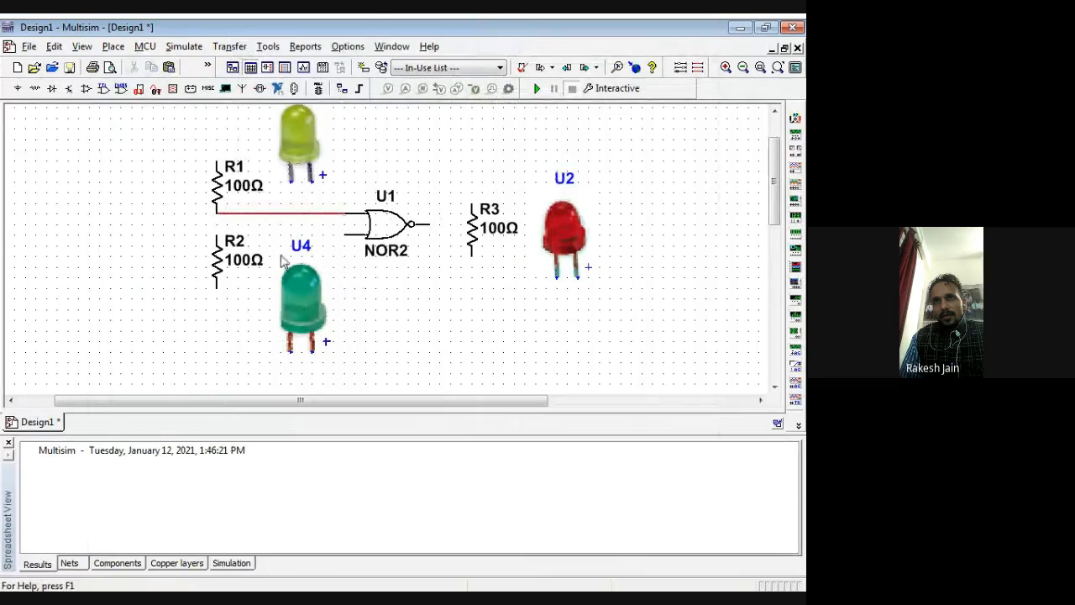
{"action": "left_click", "coordinate": [217, 235]}
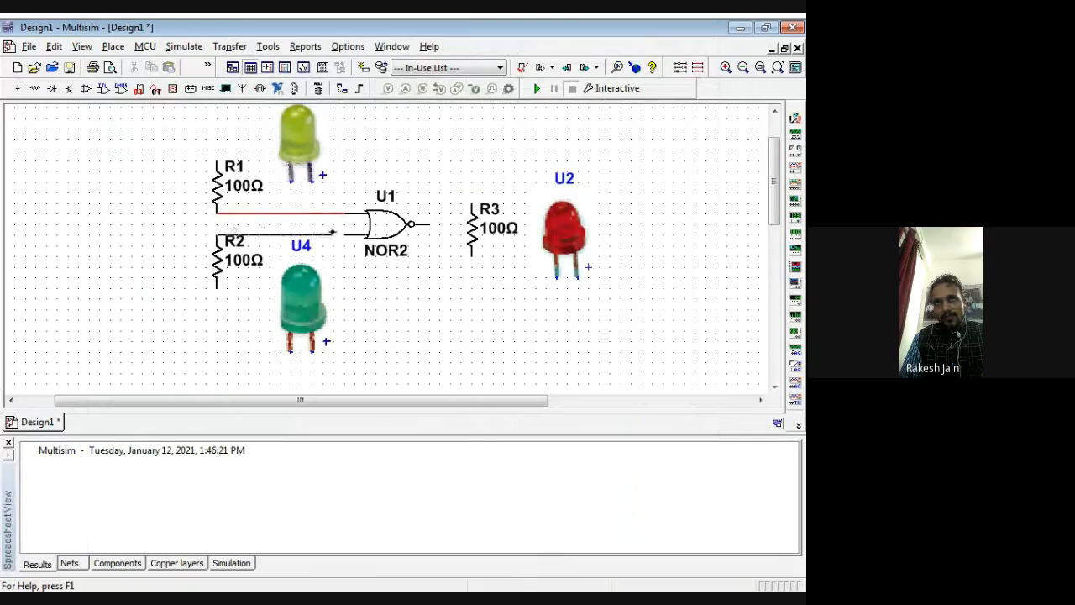
{"action": "left_click", "coordinate": [348, 235]}
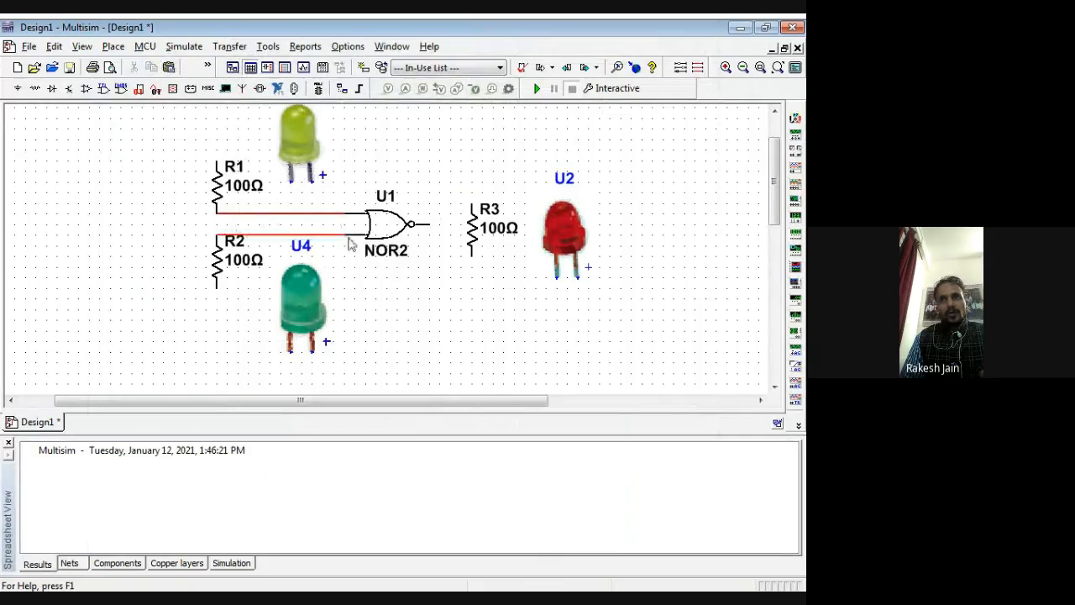
{"action": "left_click", "coordinate": [428, 225]}
{"action": "left_click", "coordinate": [469, 204]}
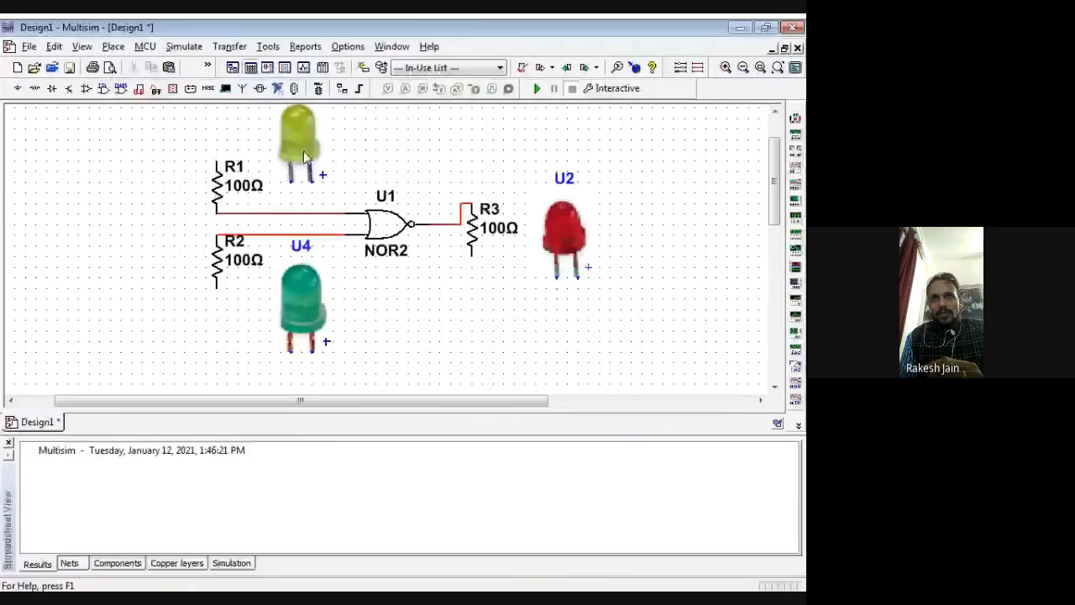
Step: Shift the yellow LED toward the gate and wire the free ends of R1, R2 and R3 to the yellow, green and red LEDs' positive pins
{"action": "left_click_drag", "start_coordinate": [303, 150], "coordinate": [337, 151]}
{"action": "left_click", "coordinate": [217, 161]}
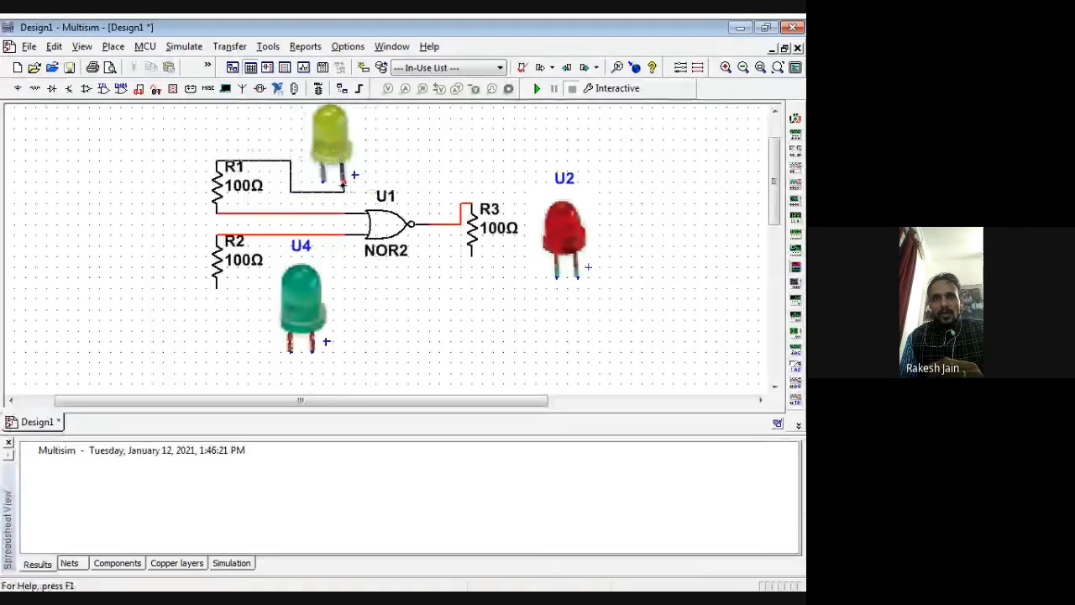
{"action": "left_click", "coordinate": [342, 182]}
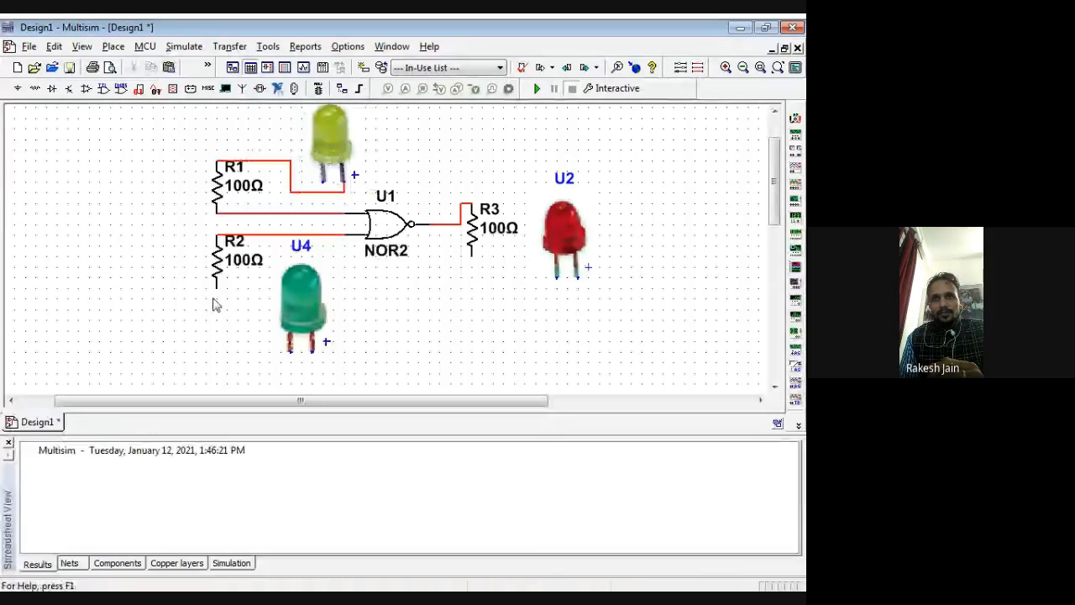
{"action": "left_click", "coordinate": [217, 288]}
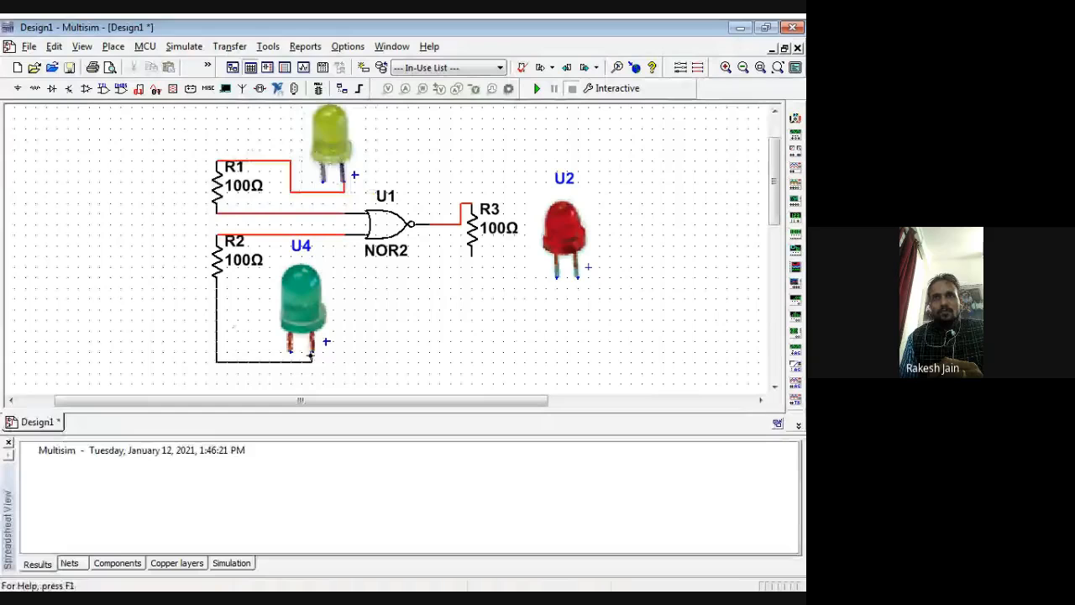
{"action": "left_click", "coordinate": [311, 354]}
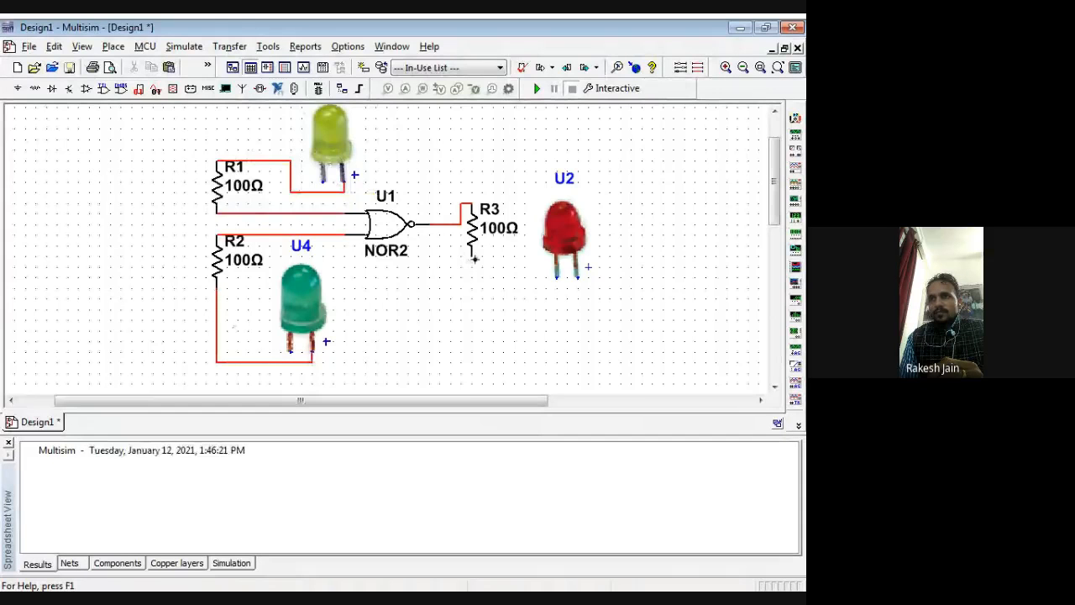
{"action": "left_click", "coordinate": [471, 256]}
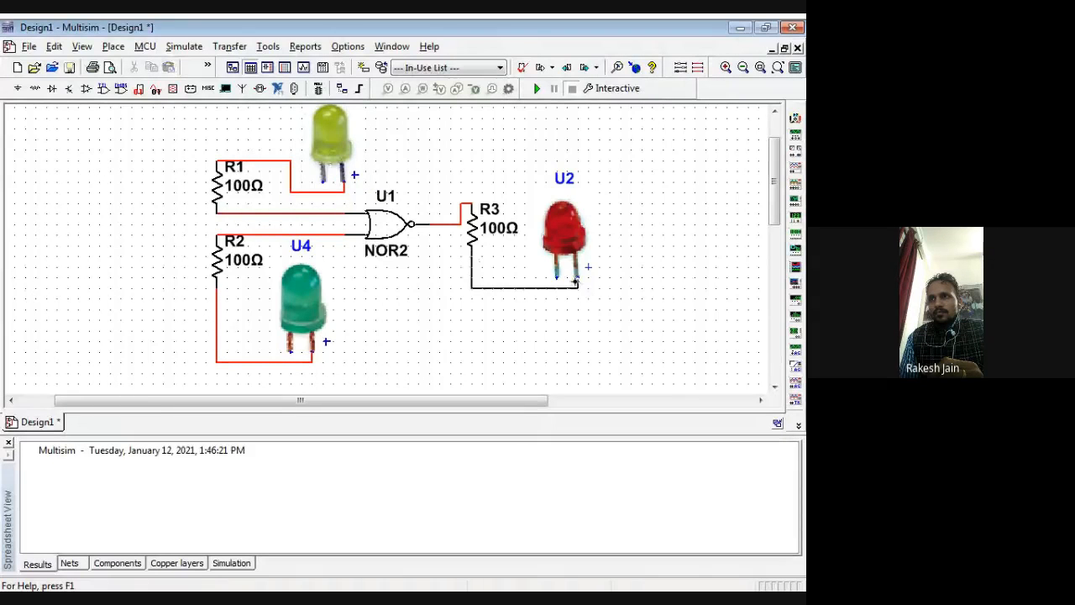
{"action": "left_click", "coordinate": [577, 276]}
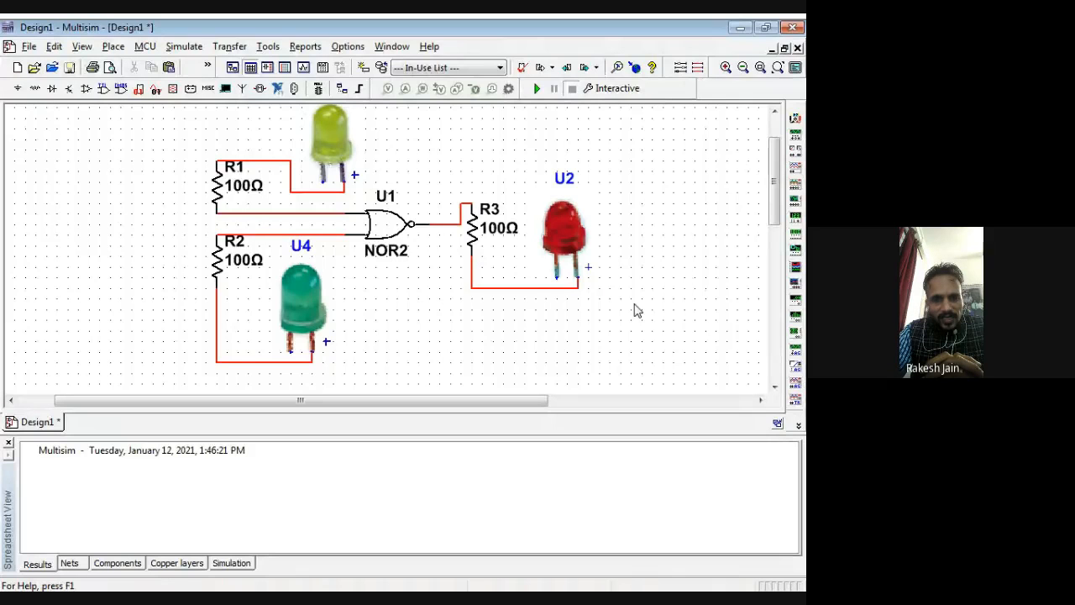
Step: Place a GROUND from the Sources group's POWER_SOURCES family between R3 and the red LED
{"action": "left_click", "coordinate": [208, 89]}
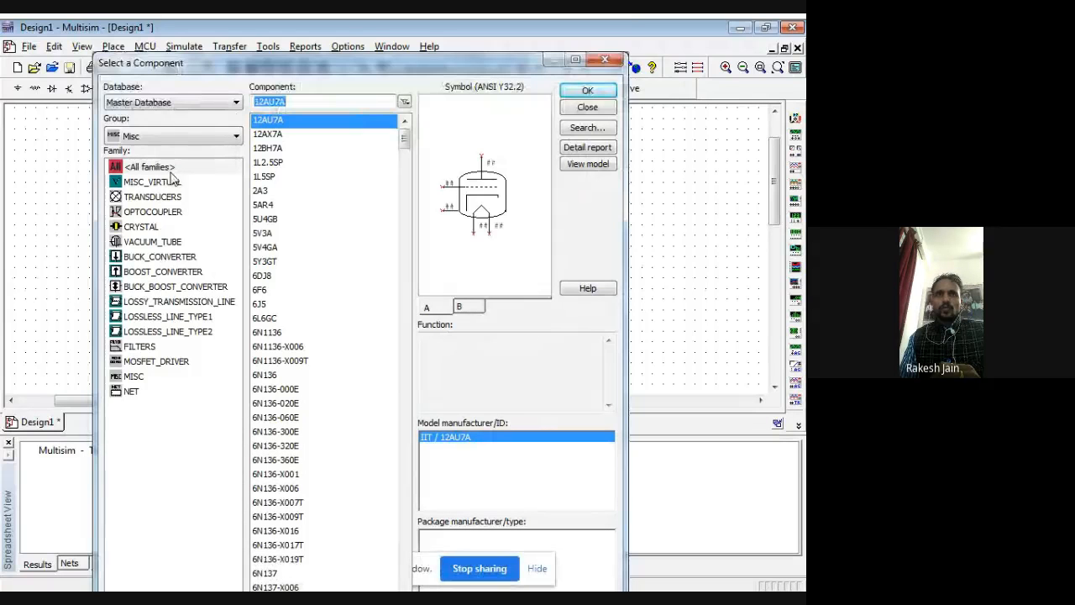
{"action": "left_click", "coordinate": [195, 136]}
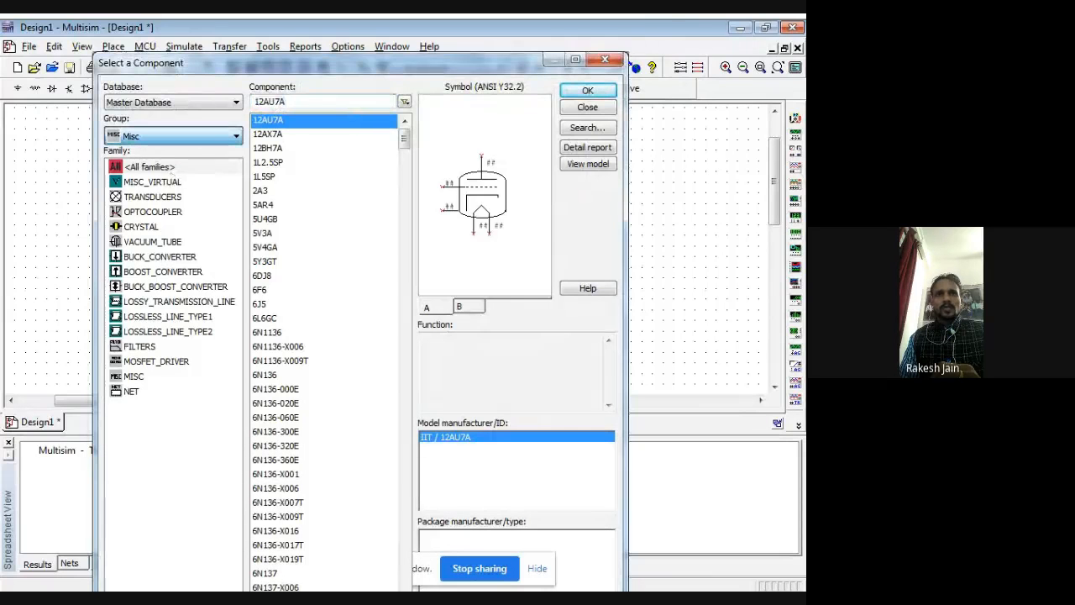
{"action": "left_click", "coordinate": [141, 181]}
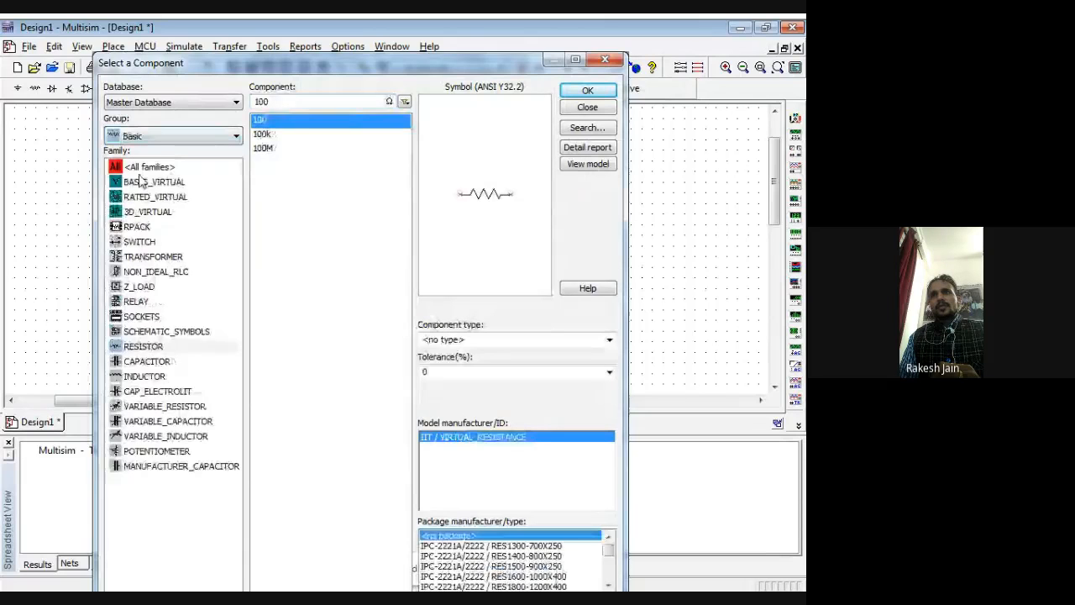
{"action": "left_click", "coordinate": [148, 186]}
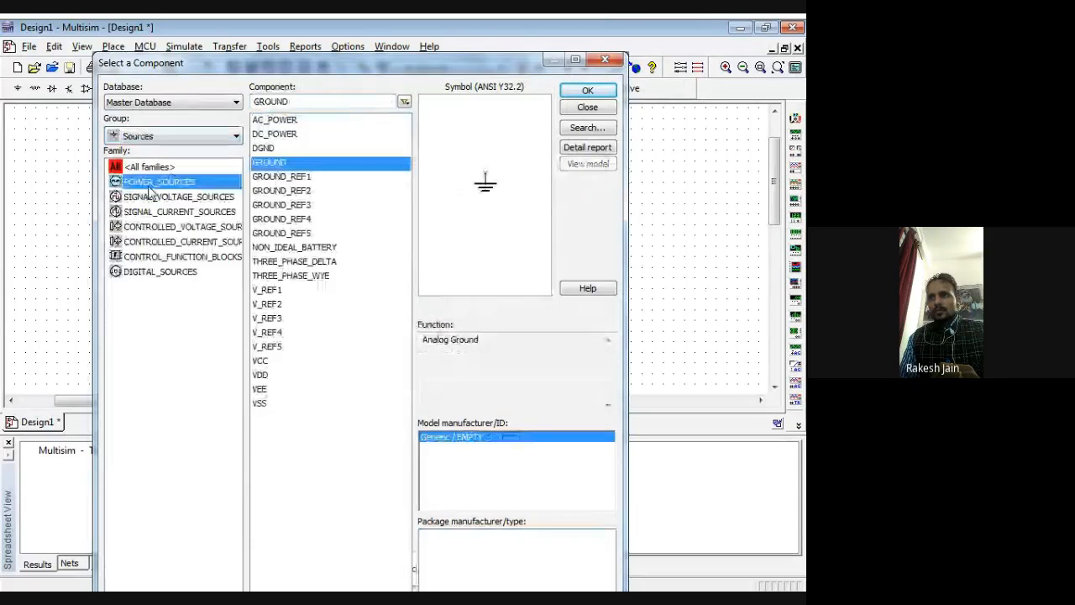
{"action": "left_click", "coordinate": [587, 90]}
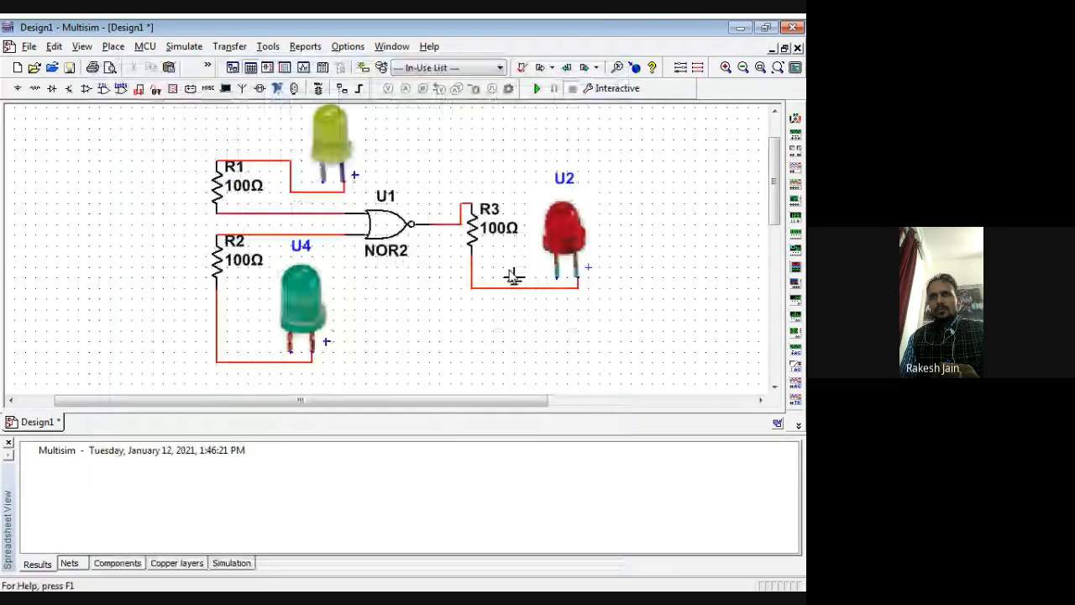
{"action": "left_click", "coordinate": [514, 278]}
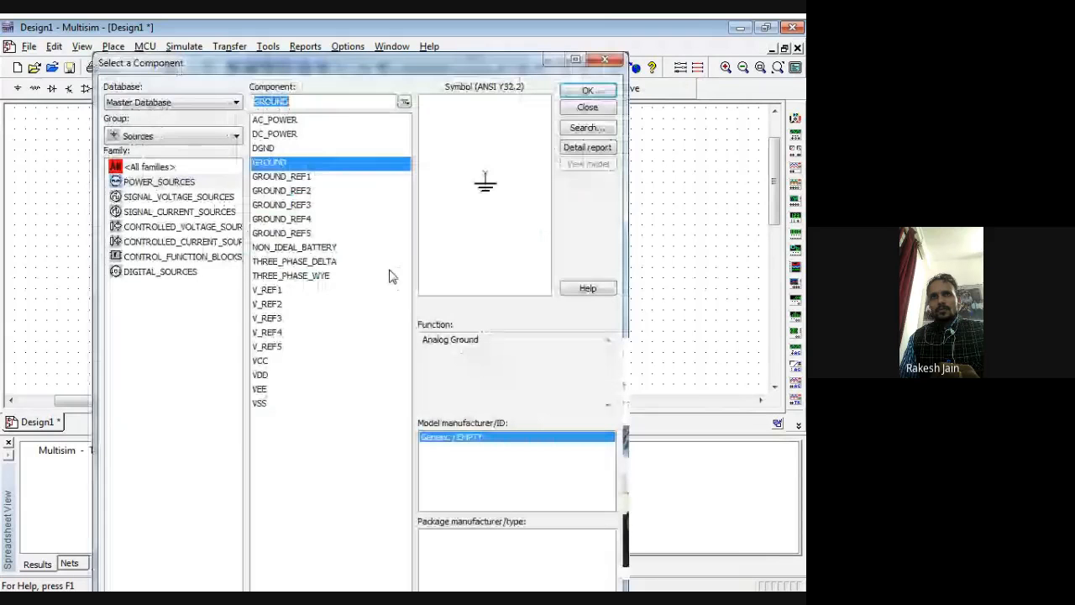
Step: Place two more GROUND symbols, one beside the yellow LED and one beside the green LED
{"action": "left_click", "coordinate": [588, 89]}
{"action": "left_click", "coordinate": [294, 146]}
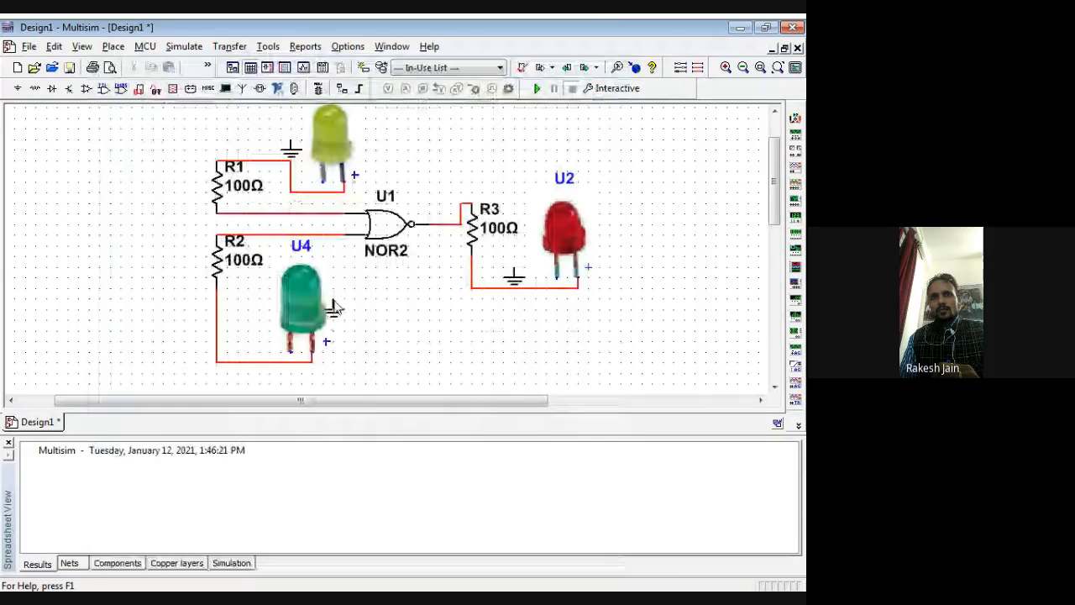
{"action": "left_click", "coordinate": [260, 327]}
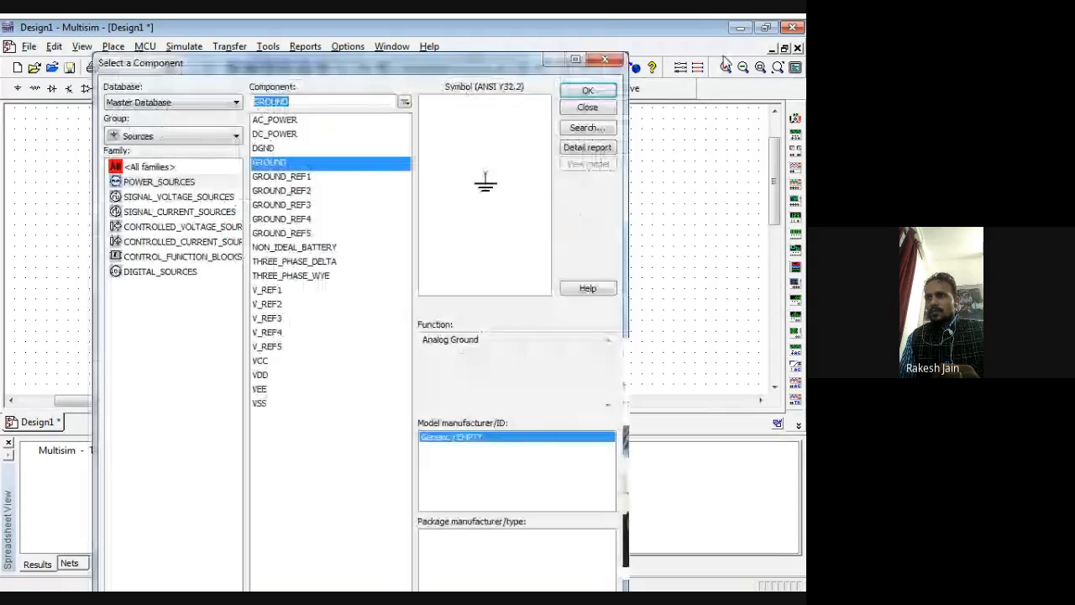
{"action": "key", "text": "Escape"}
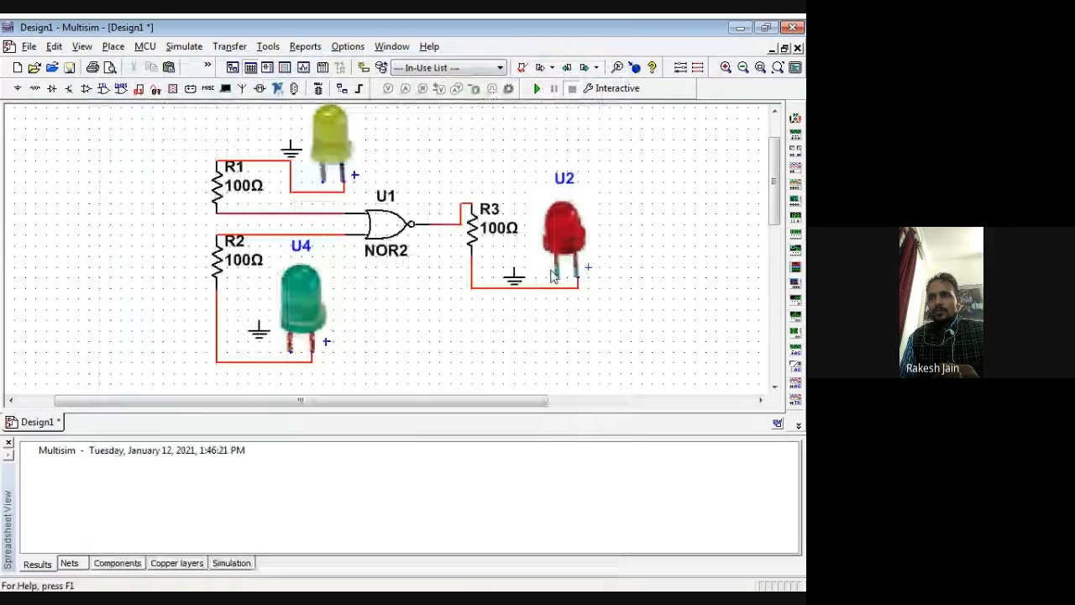
Step: Wire the negative pins of the red, yellow and green LEDs to their neighbouring GROUND symbols
{"action": "left_click", "coordinate": [527, 269]}
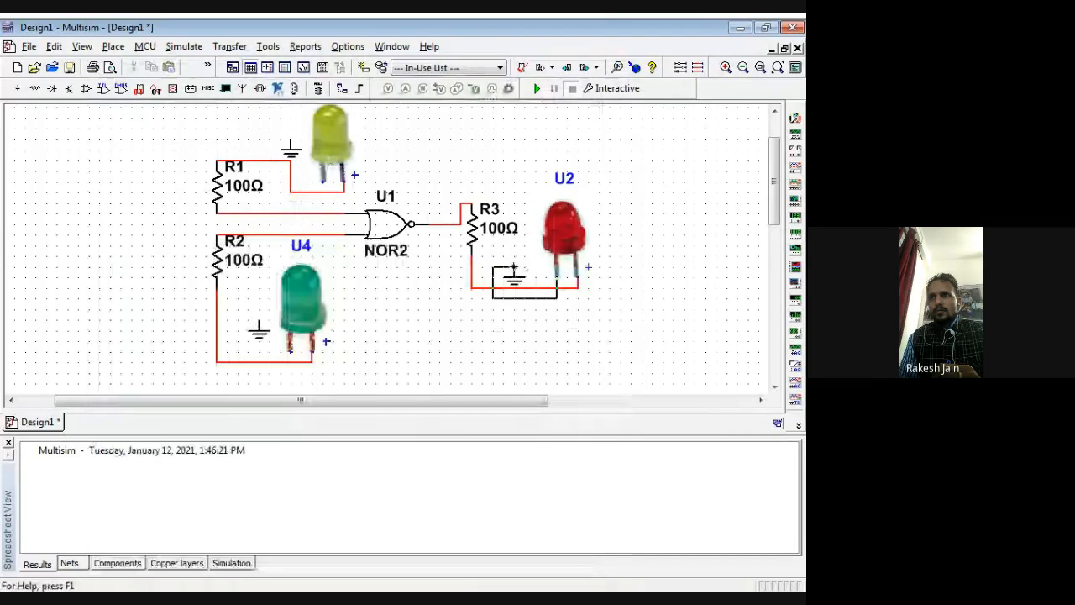
{"action": "left_click", "coordinate": [514, 268]}
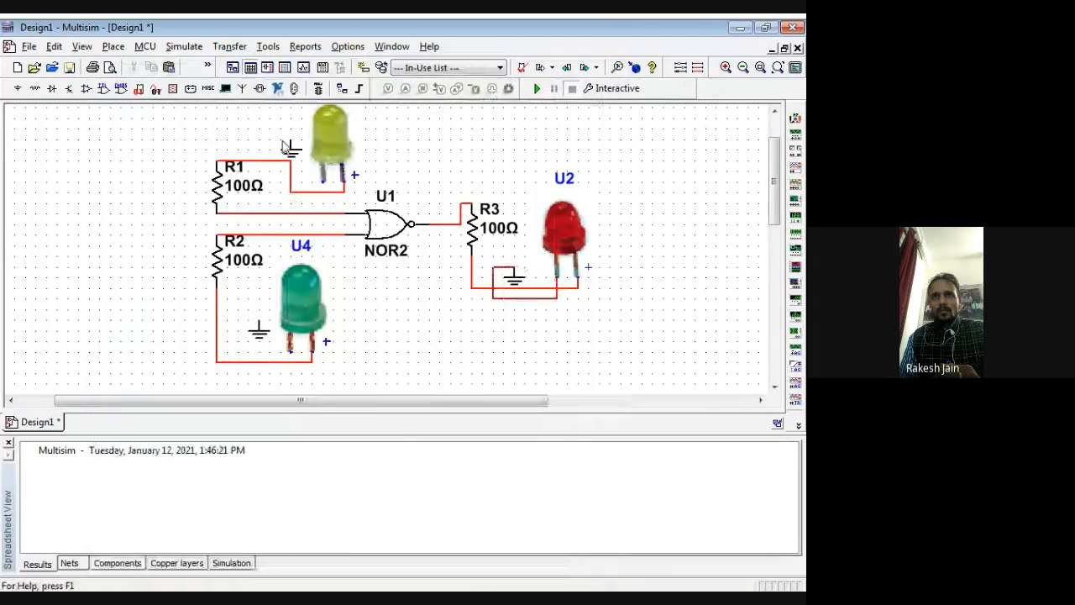
{"action": "left_click", "coordinate": [323, 181]}
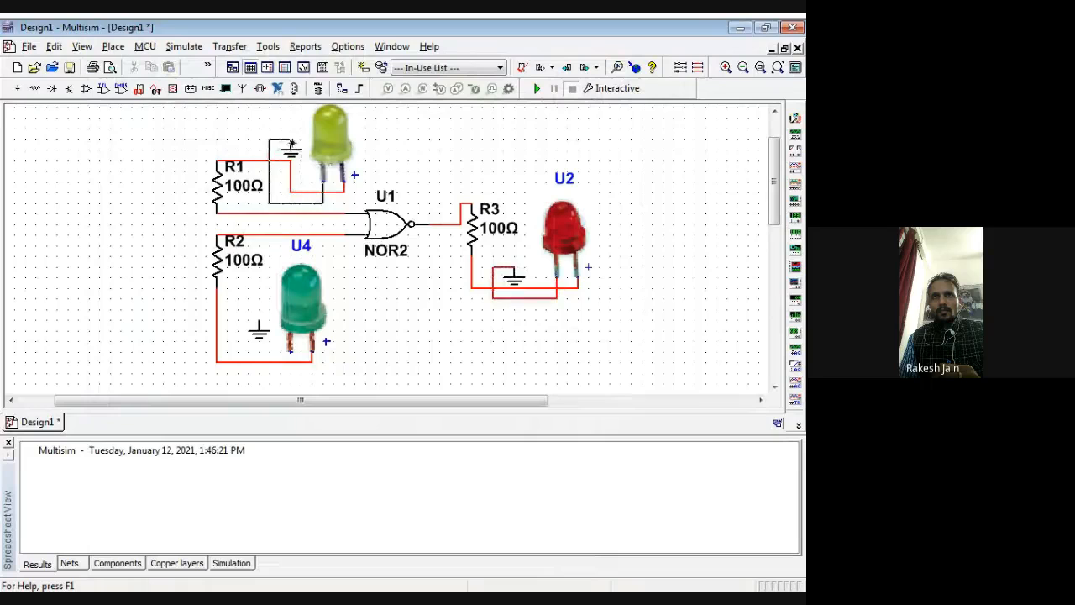
{"action": "left_click", "coordinate": [292, 146]}
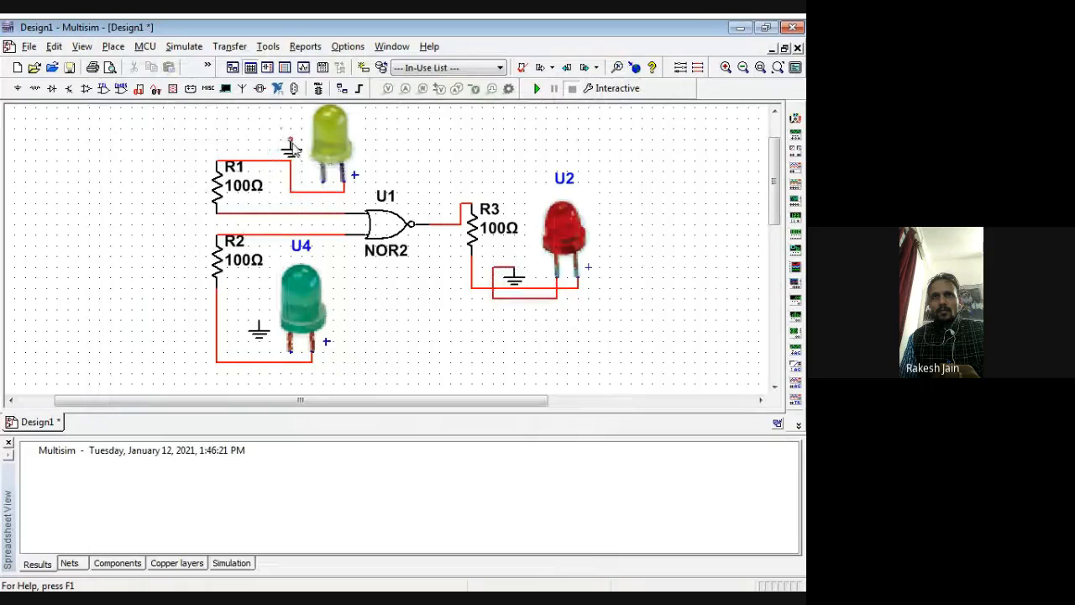
{"action": "left_click", "coordinate": [289, 350]}
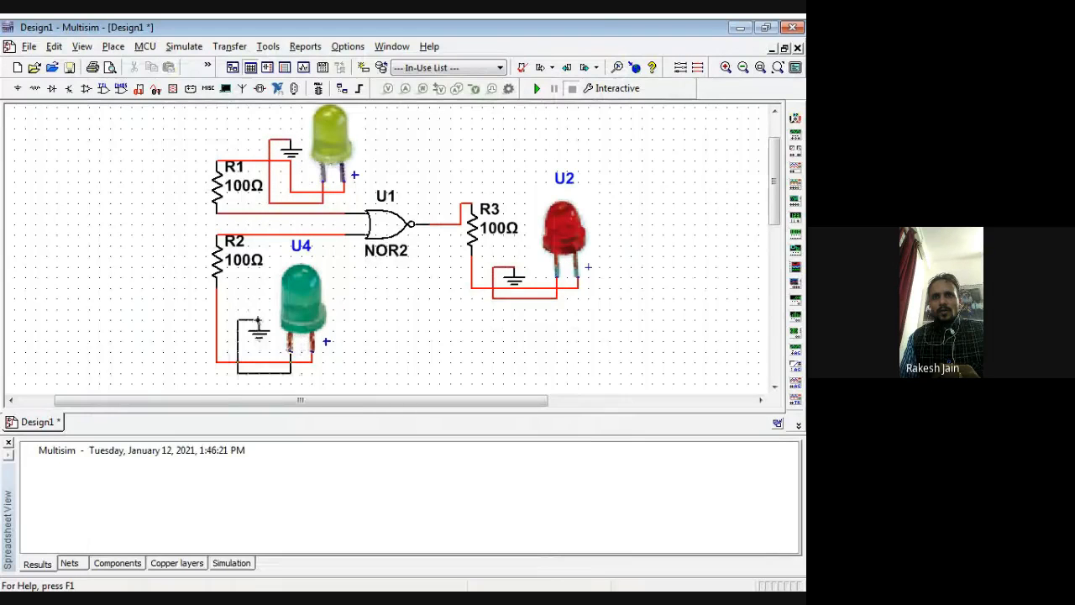
{"action": "left_click", "coordinate": [258, 320]}
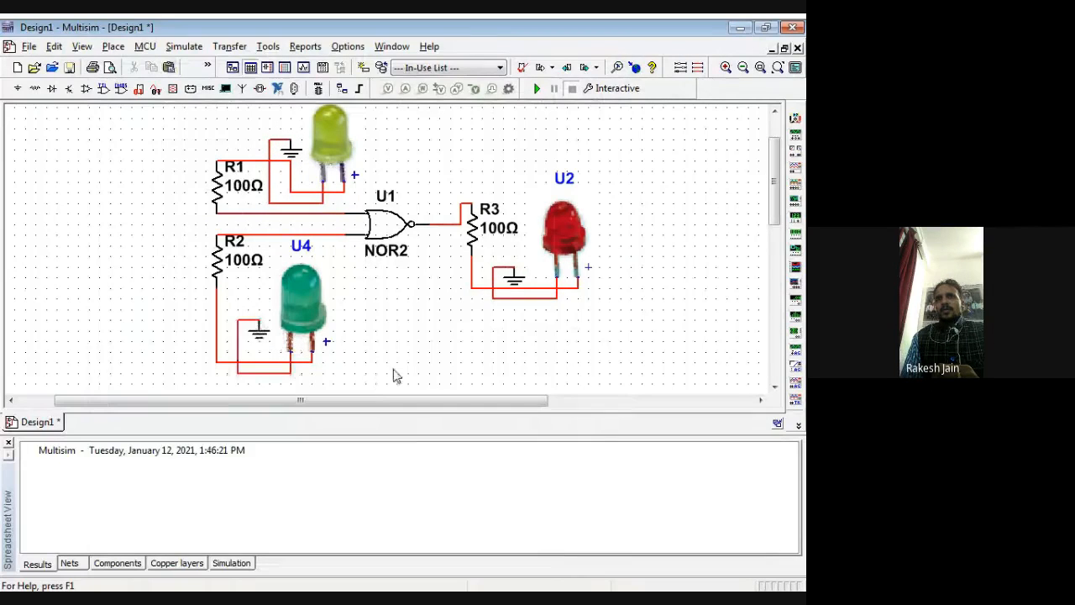
Step: Shift the red LED farther away from R3 to open up space around its ground symbol
{"action": "left_click", "coordinate": [582, 212]}
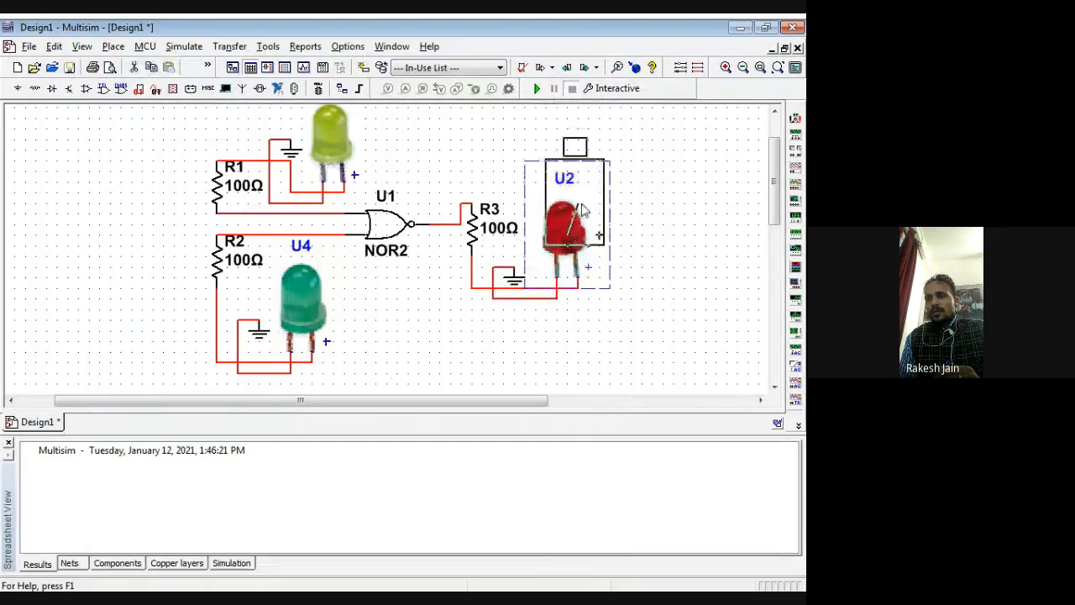
{"action": "left_click_drag", "start_coordinate": [581, 203], "coordinate": [616, 244]}
{"action": "left_click", "coordinate": [571, 385]}
Step: Move the yellow LED past the NOR gate, away from R1, and raise its ground wire level with its negative pin
{"action": "left_click", "coordinate": [326, 147]}
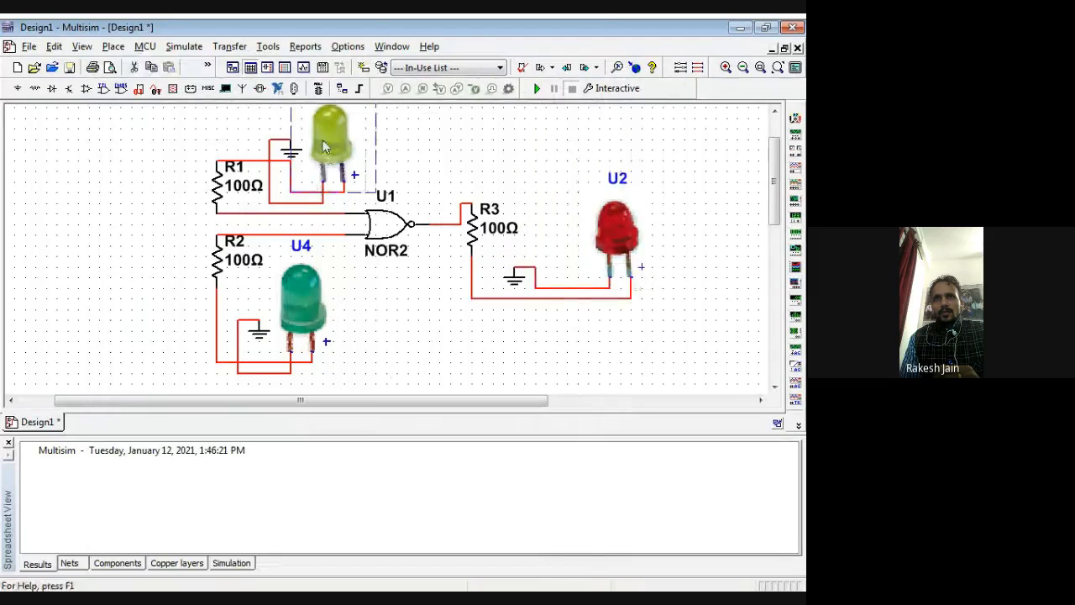
{"action": "left_click_drag", "start_coordinate": [326, 148], "coordinate": [378, 147]}
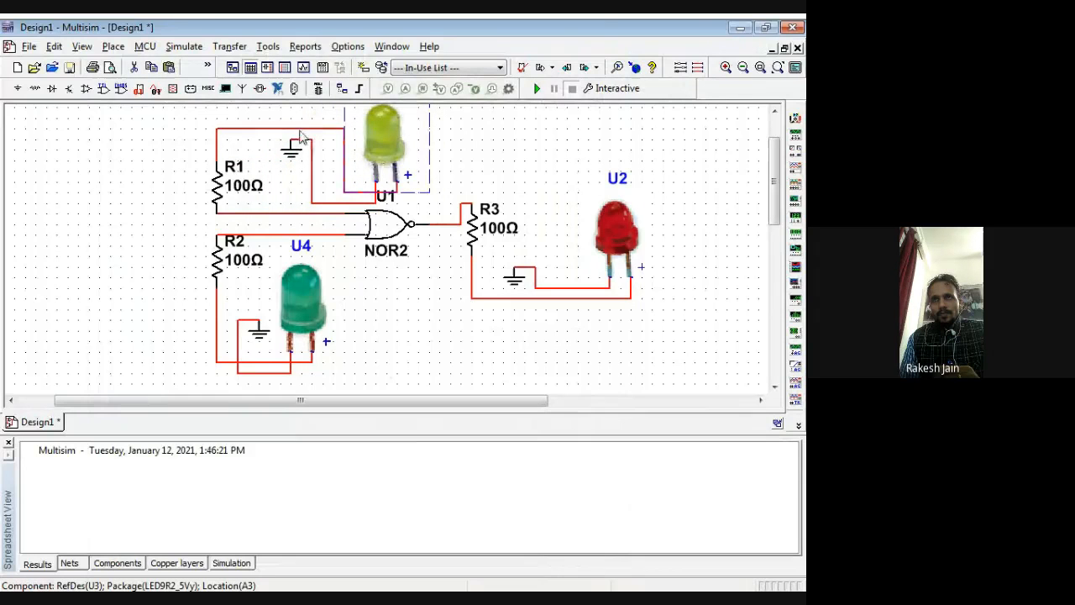
{"action": "left_click", "coordinate": [300, 131]}
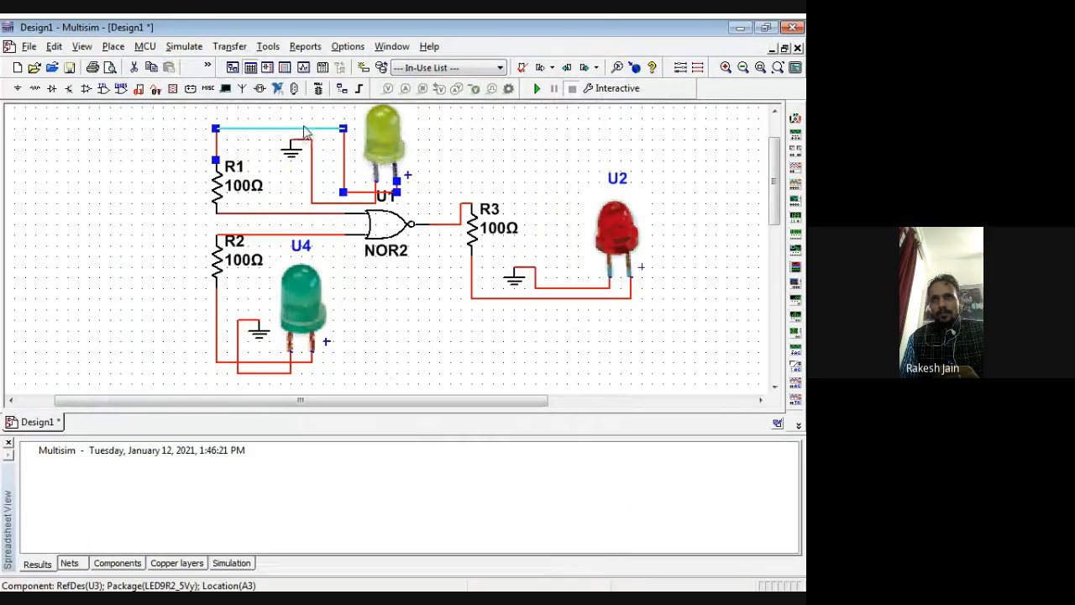
{"action": "left_click_drag", "start_coordinate": [377, 140], "coordinate": [458, 151]}
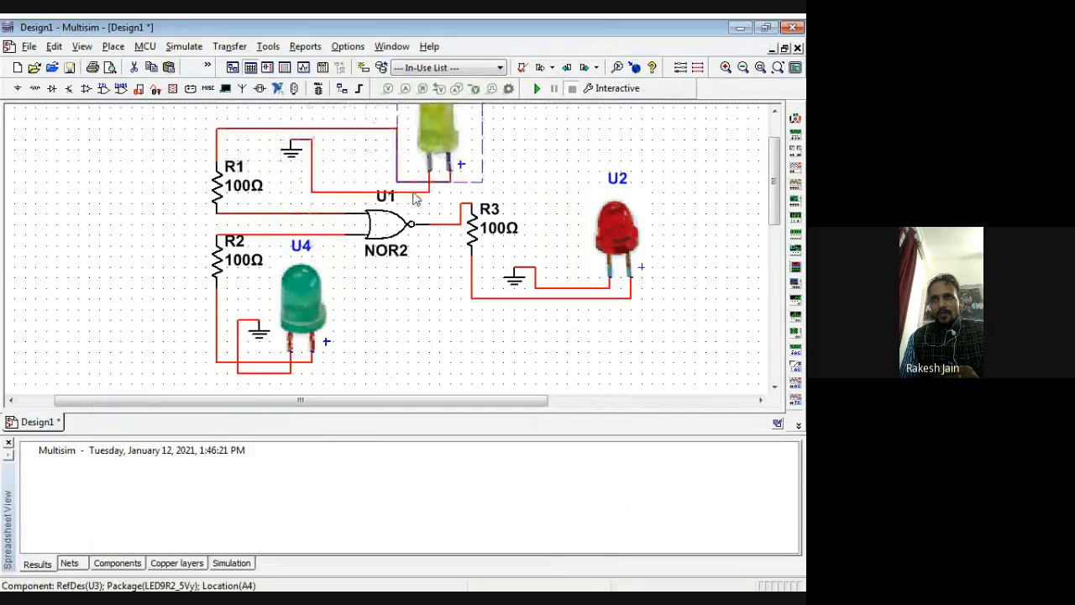
{"action": "left_click_drag", "start_coordinate": [415, 192], "coordinate": [415, 170]}
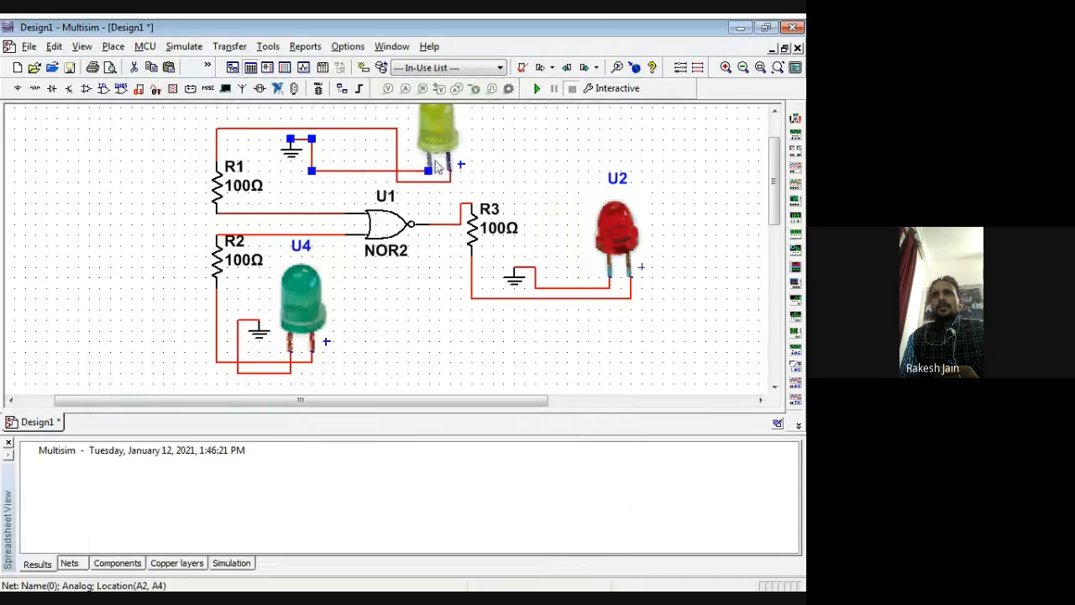
Step: Delete the wire from R1 to the yellow LED and rewire R1's upper end to the LED's positive pin beneath the ground wire
{"action": "left_click", "coordinate": [437, 161]}
{"action": "left_click", "coordinate": [384, 131]}
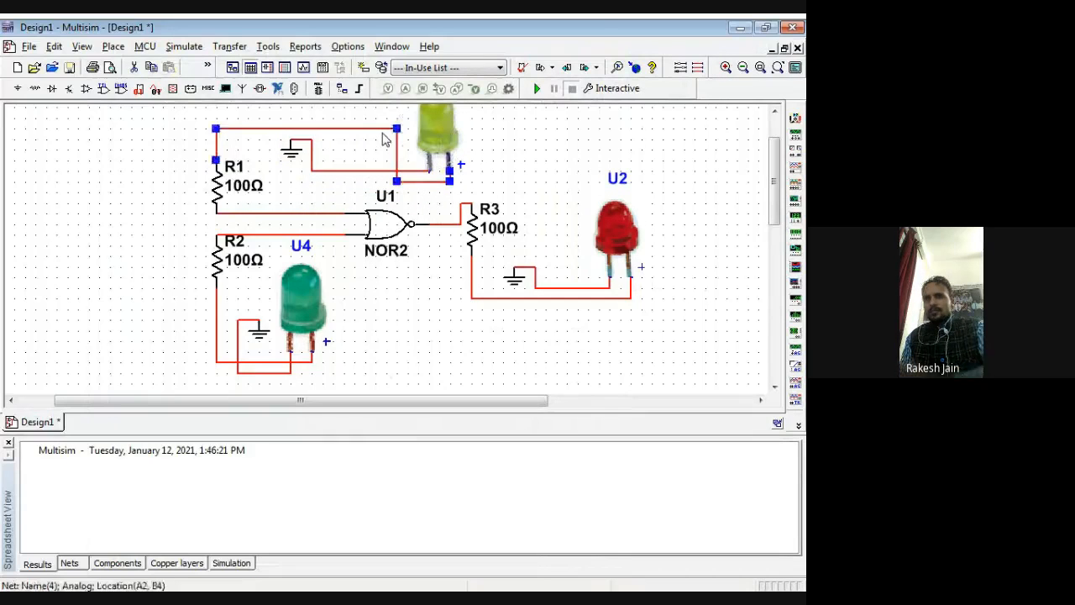
{"action": "key", "text": "Delete"}
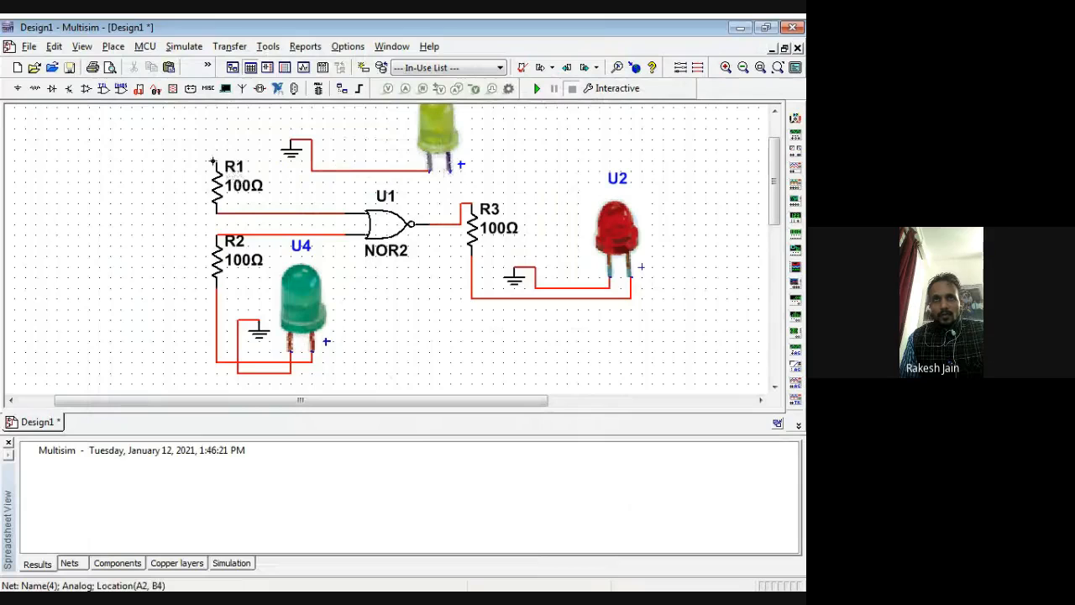
{"action": "left_click", "coordinate": [214, 163]}
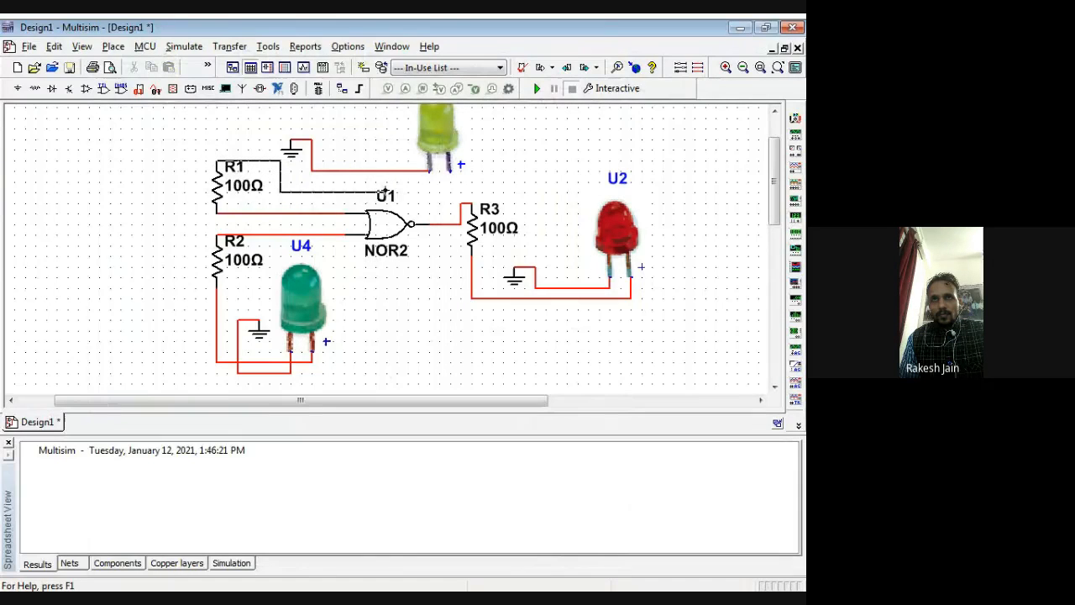
{"action": "left_click", "coordinate": [449, 168]}
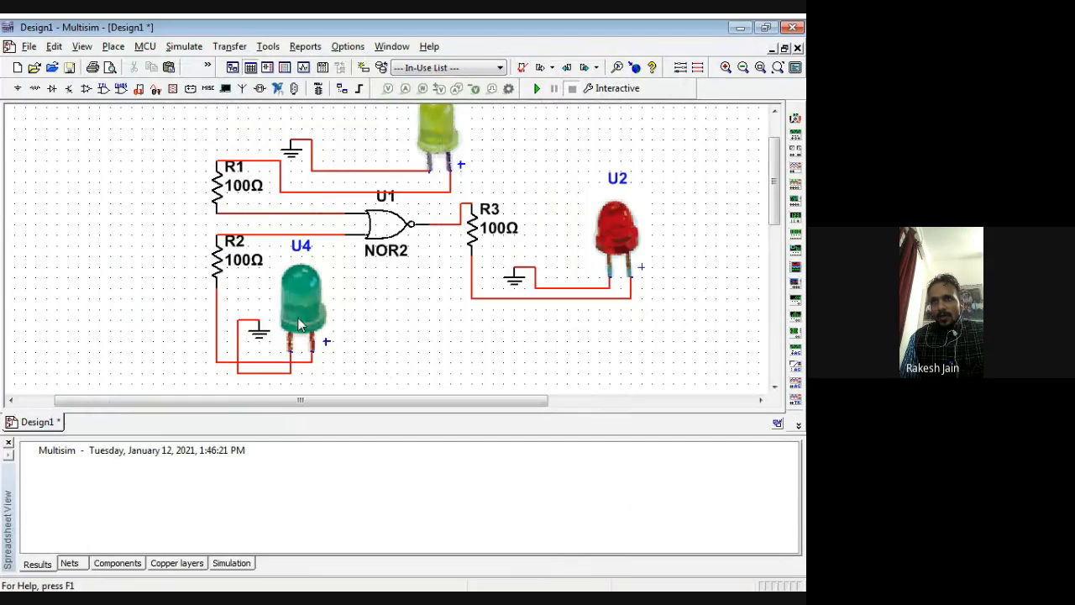
Step: Move the green LED below the NOR gate and reroute its ground wire above the wire coming from R2
{"action": "left_click_drag", "start_coordinate": [307, 322], "coordinate": [407, 345]}
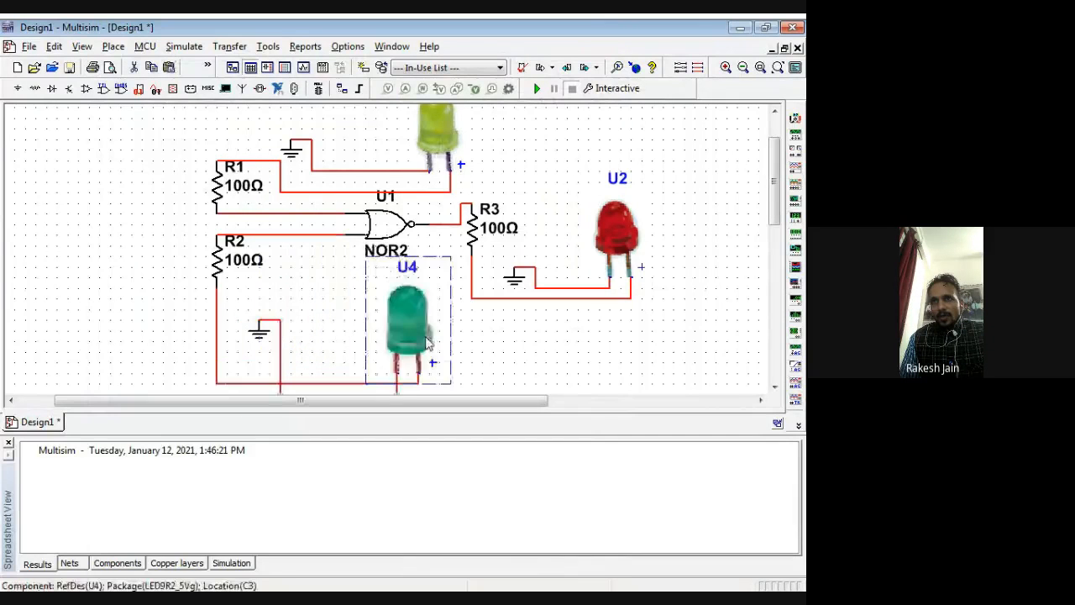
{"action": "left_click", "coordinate": [398, 392]}
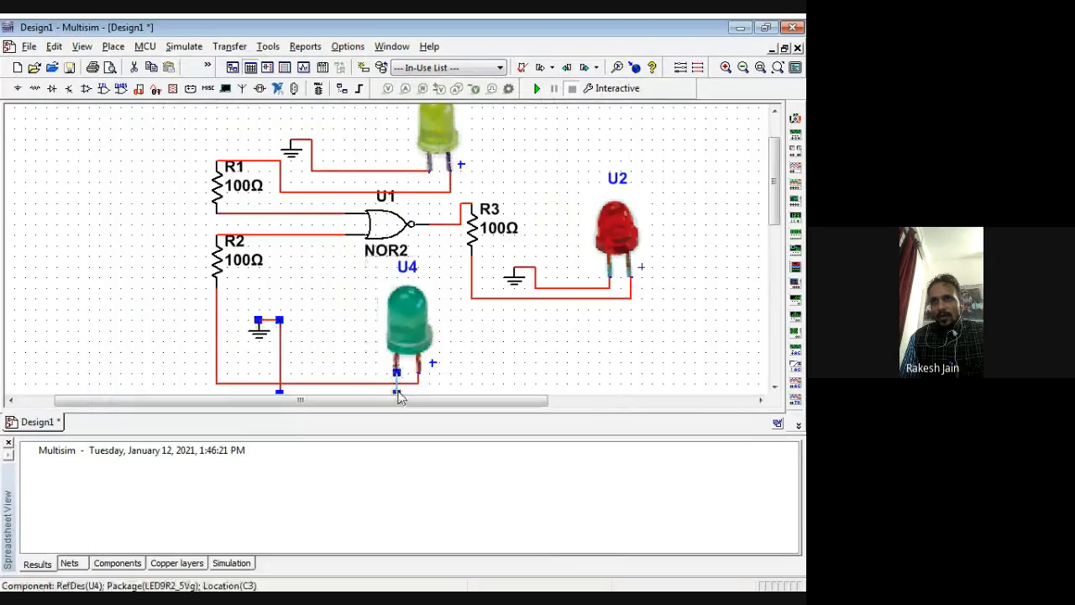
{"action": "scroll", "coordinate": [372, 364], "scroll_direction": "down", "scroll_amount": 3}
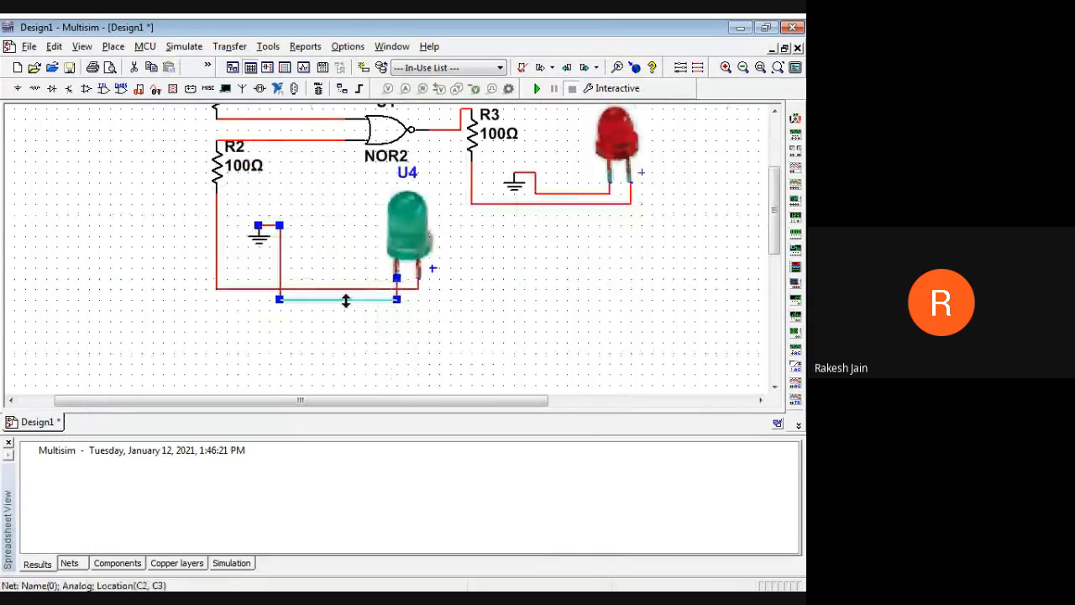
{"action": "left_click_drag", "start_coordinate": [344, 300], "coordinate": [325, 256]}
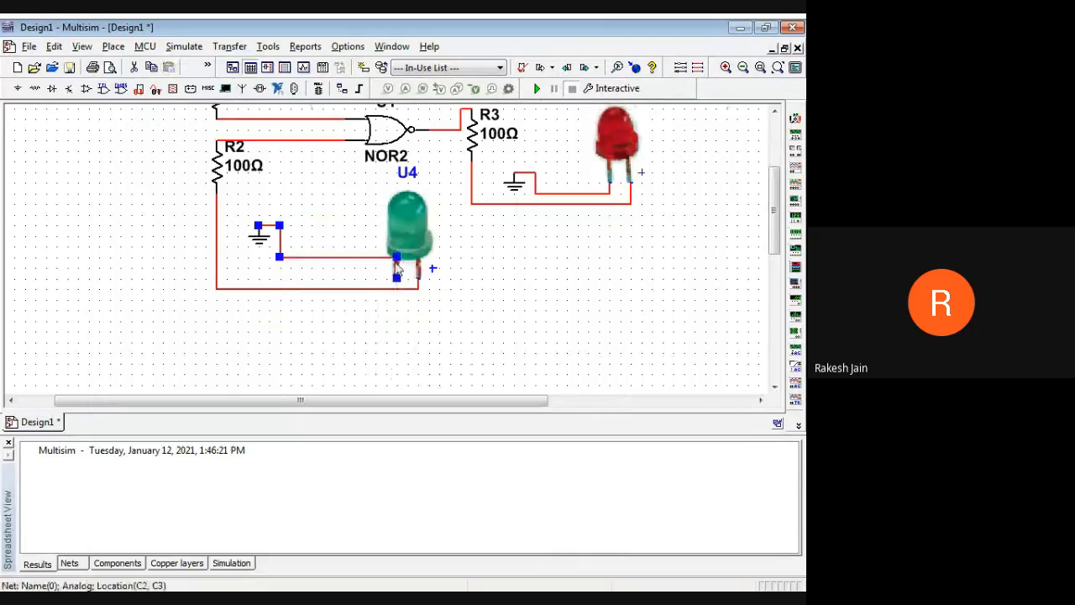
{"action": "left_click_drag", "start_coordinate": [400, 270], "coordinate": [365, 268]}
{"action": "left_click", "coordinate": [509, 304]}
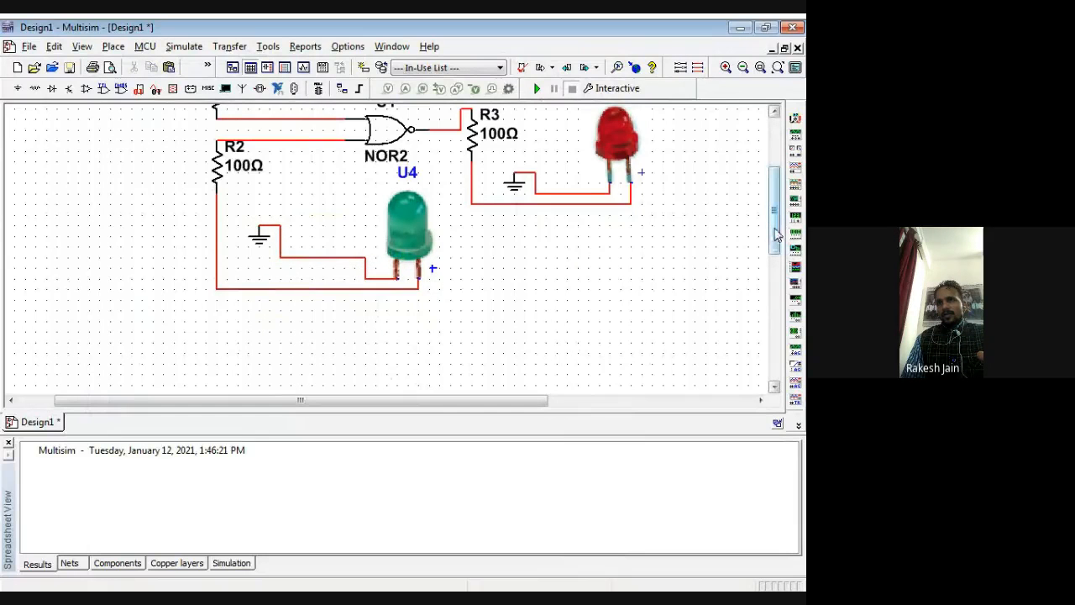
Step: Shift the vertical segment of the yellow LED's ground wire closer to the LED
{"action": "left_click_drag", "start_coordinate": [777, 236], "coordinate": [771, 203]}
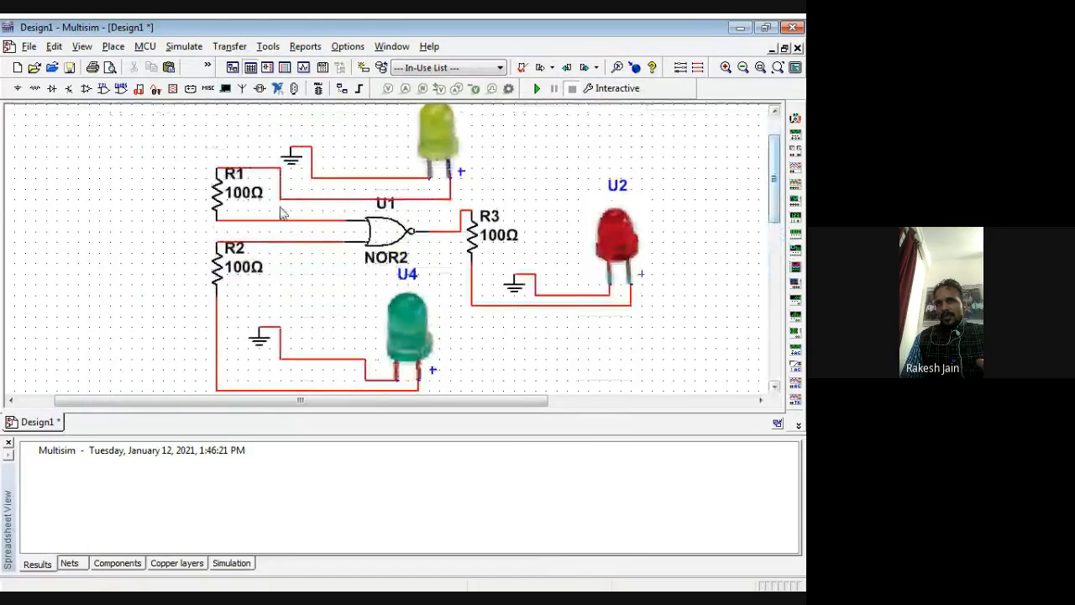
{"action": "left_click", "coordinate": [311, 160]}
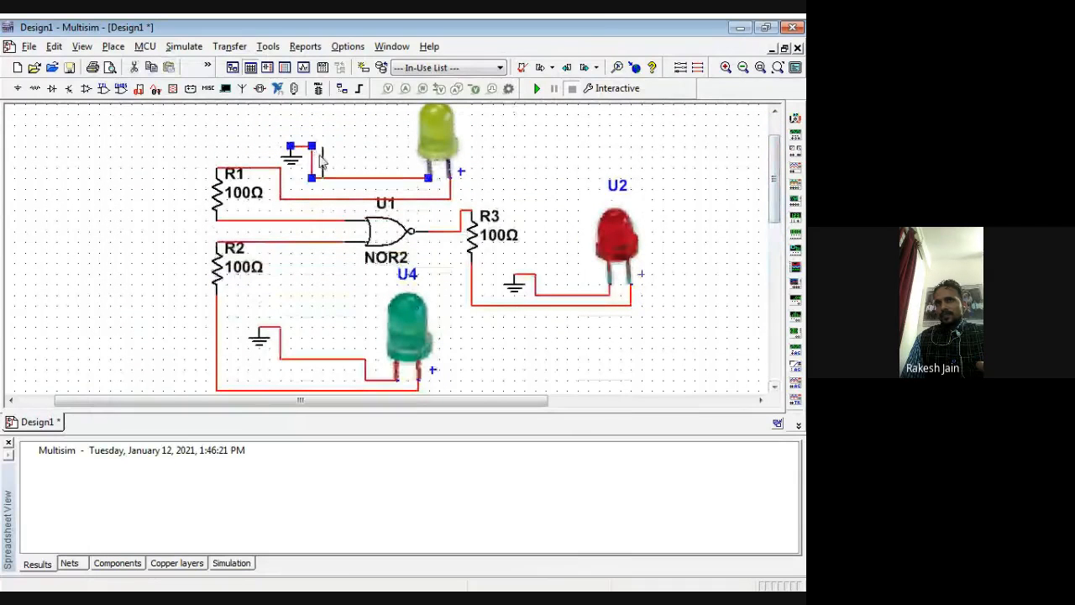
{"action": "left_click_drag", "start_coordinate": [313, 161], "coordinate": [366, 161]}
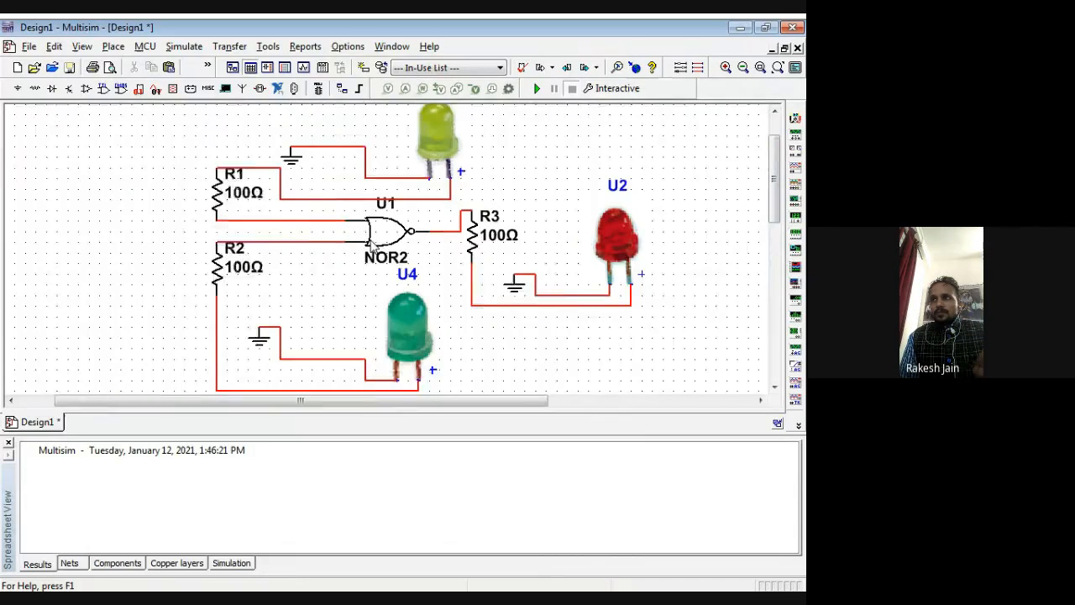
Step: Place sections A and B of a DIPSW2 switch from the Basic group's SWITCH family beside R1 and R2
{"action": "scroll", "coordinate": [530, 224], "scroll_direction": "up", "scroll_amount": 1}
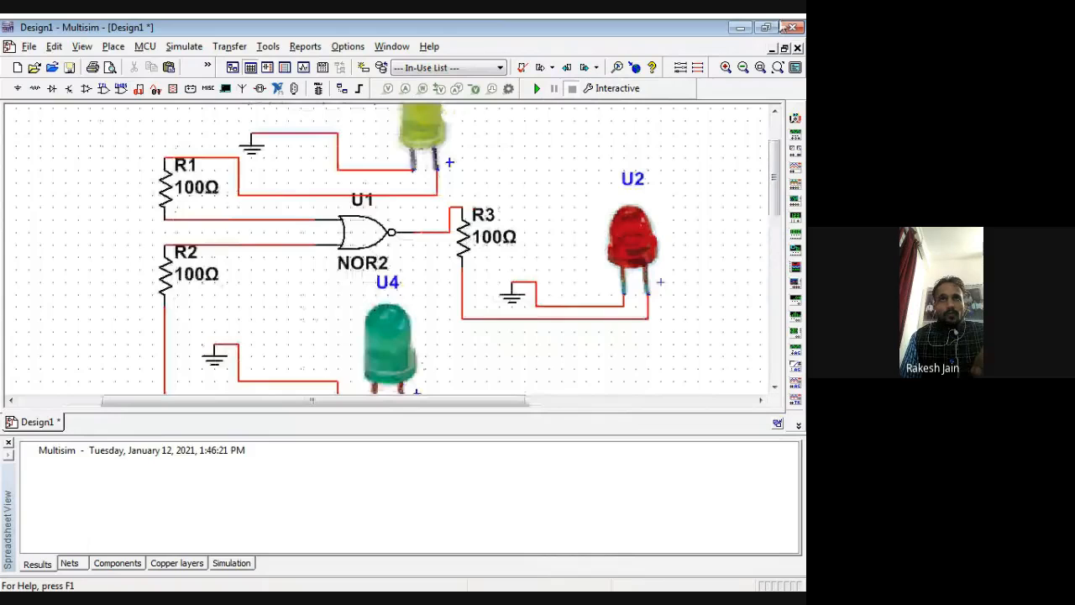
{"action": "scroll", "coordinate": [723, 236], "scroll_direction": "down", "scroll_amount": 1}
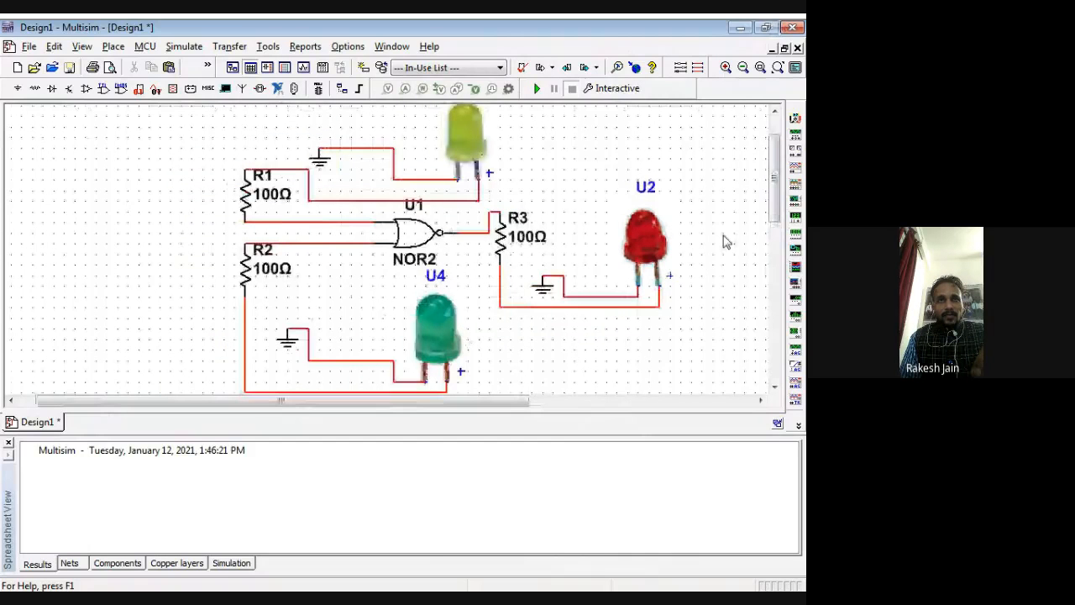
{"action": "left_click", "coordinate": [206, 89]}
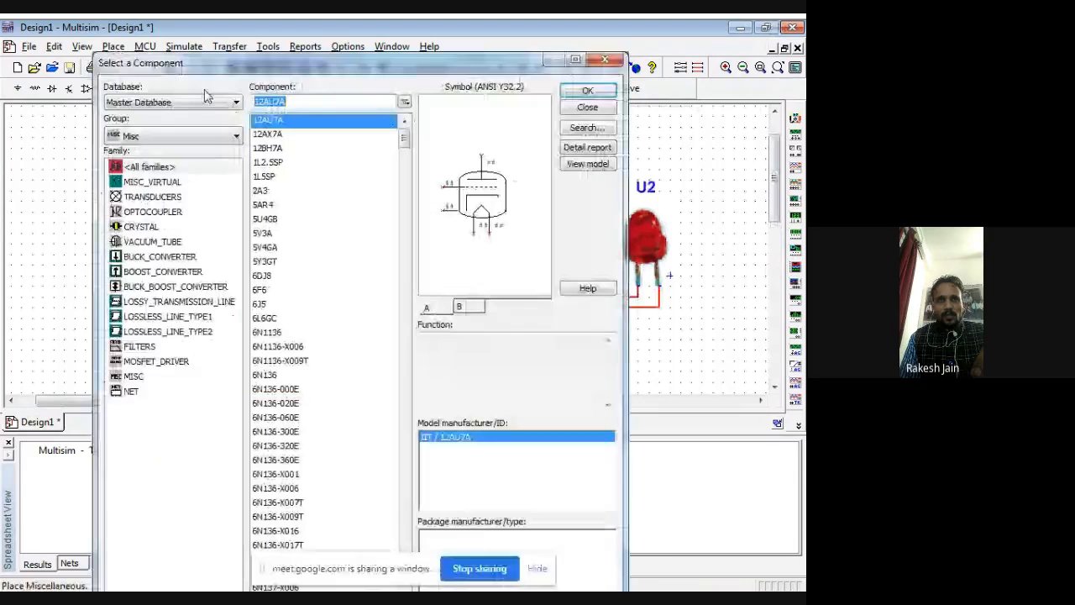
{"action": "left_click", "coordinate": [168, 136]}
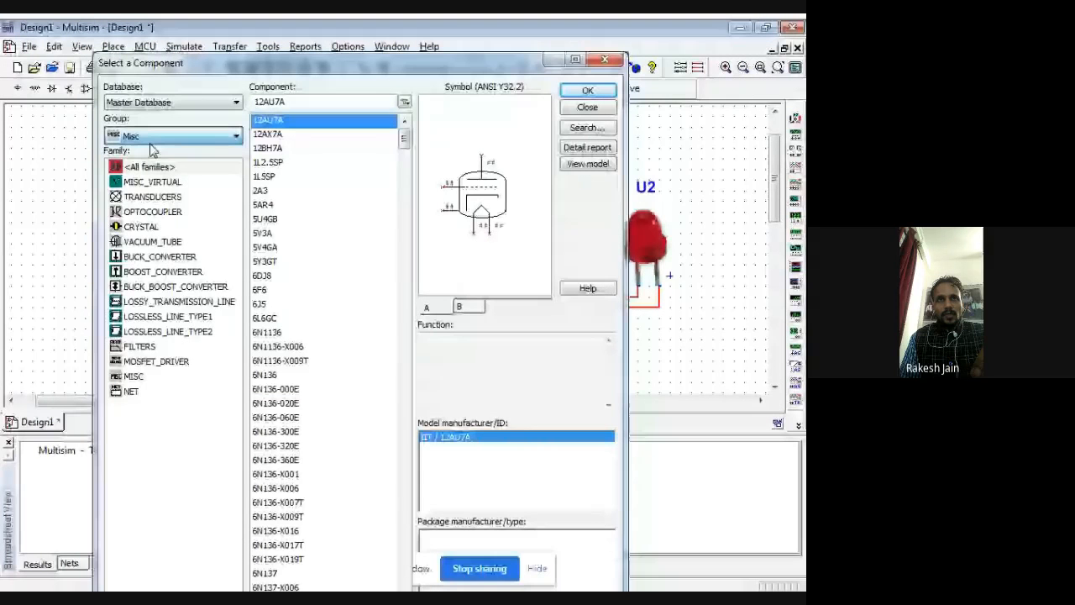
{"action": "left_click", "coordinate": [152, 150]}
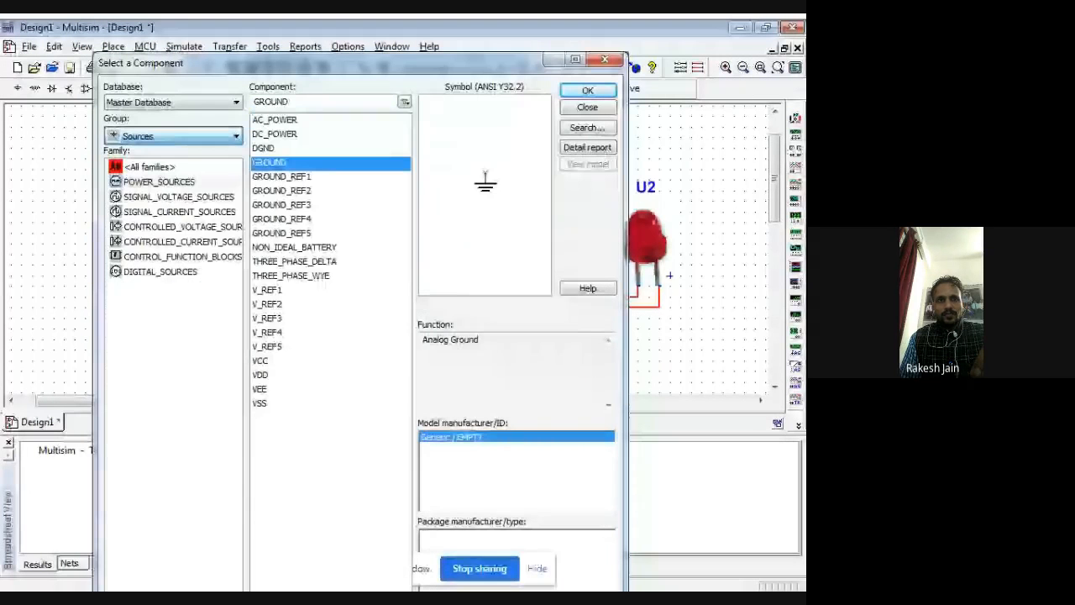
{"action": "left_click", "coordinate": [145, 178]}
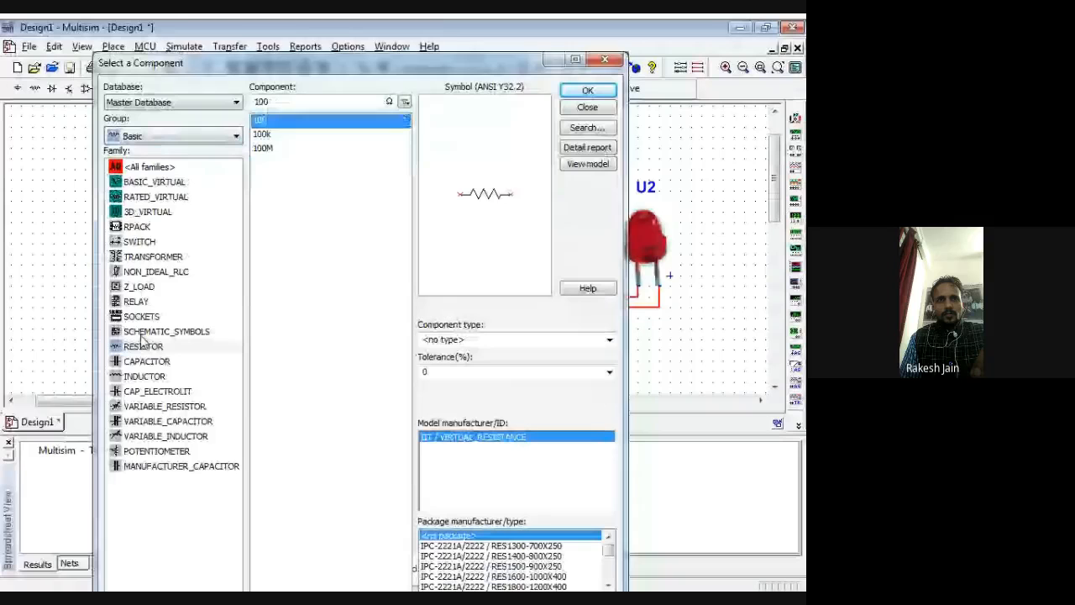
{"action": "left_click", "coordinate": [139, 242]}
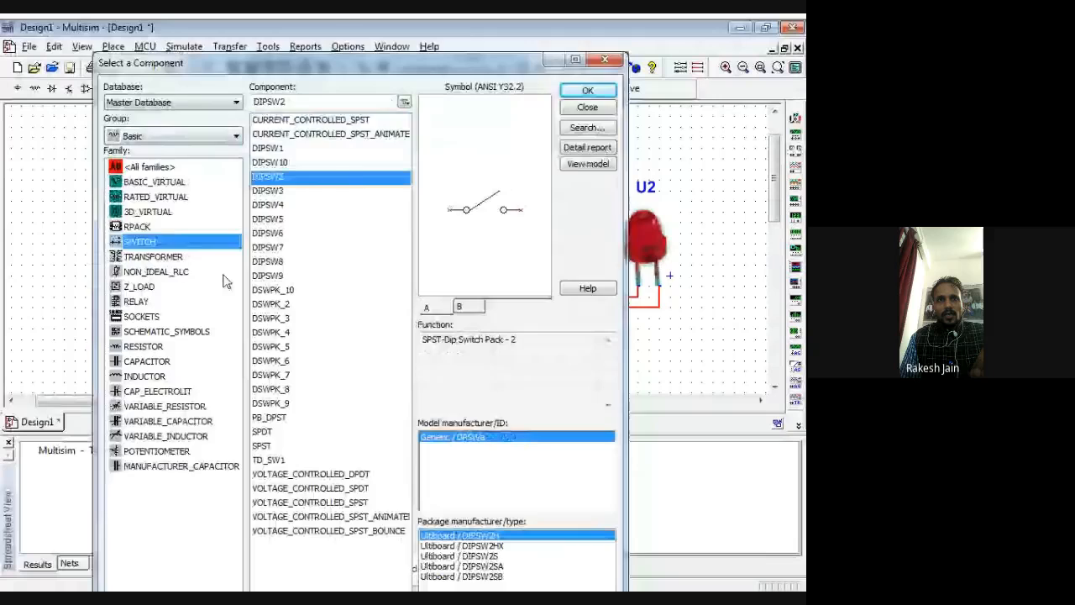
{"action": "left_click", "coordinate": [588, 91]}
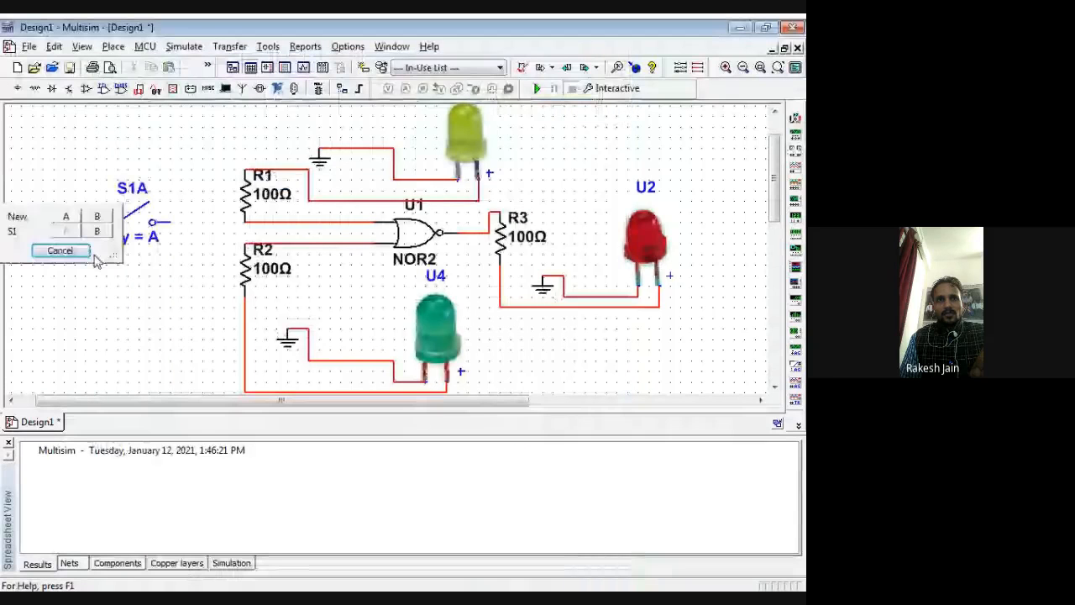
{"action": "left_click", "coordinate": [99, 260]}
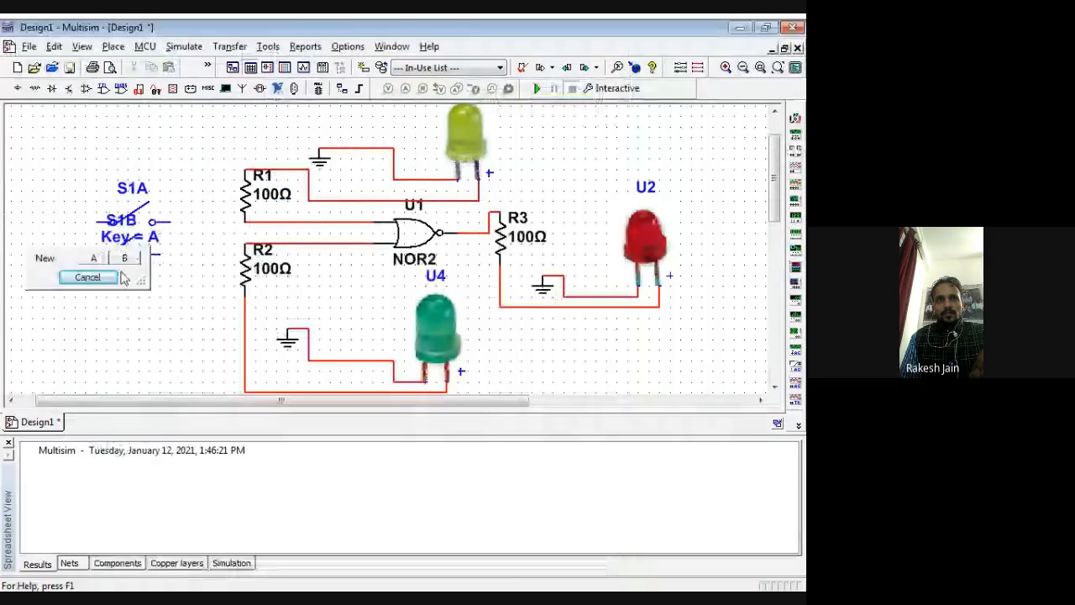
{"action": "left_click", "coordinate": [99, 277]}
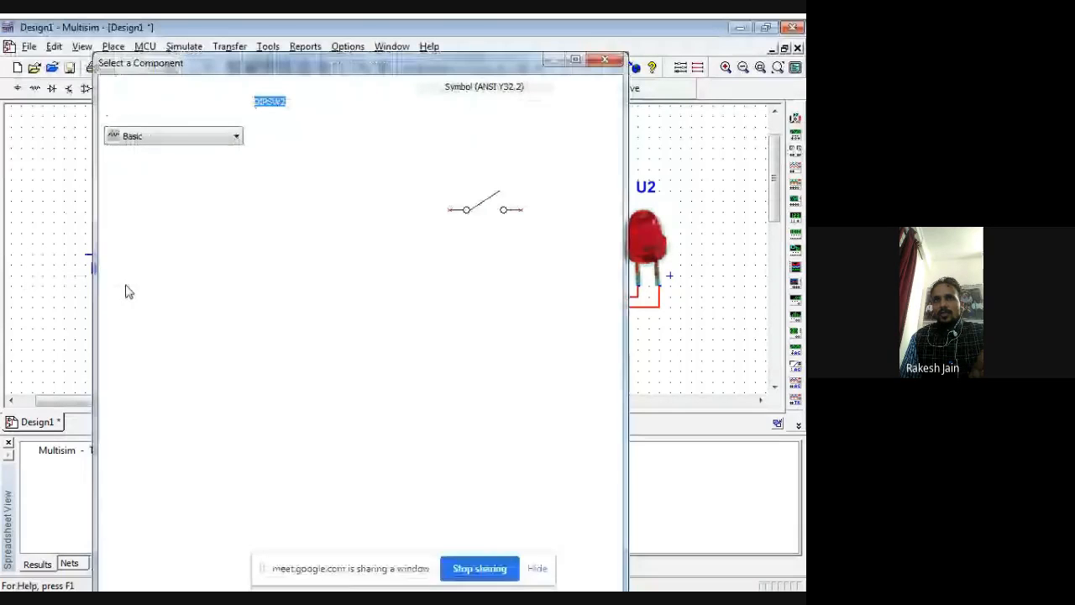
{"action": "left_click", "coordinate": [607, 61]}
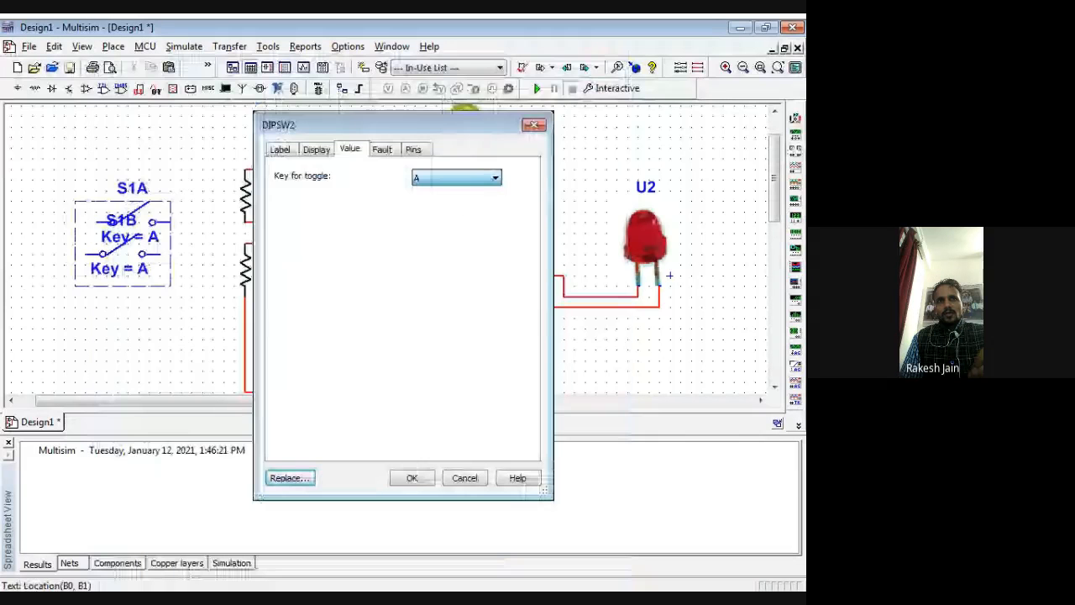
Step: Set the toggle key of switch section S1B to B and move section S1A slightly higher
{"action": "left_click", "coordinate": [495, 178]}
{"action": "left_click", "coordinate": [428, 199]}
{"action": "left_click", "coordinate": [411, 478]}
{"action": "left_click_drag", "start_coordinate": [114, 223], "coordinate": [114, 204]}
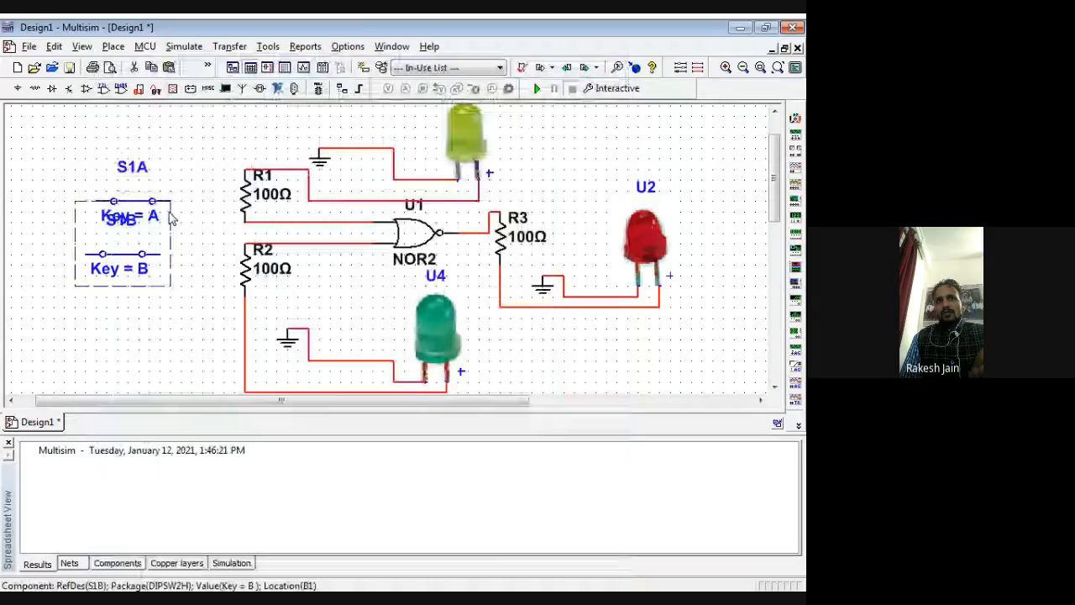
Step: Test S1A by toggling it repeatedly, and leave both switch sections S1A and S1B open
{"action": "left_click", "coordinate": [120, 207]}
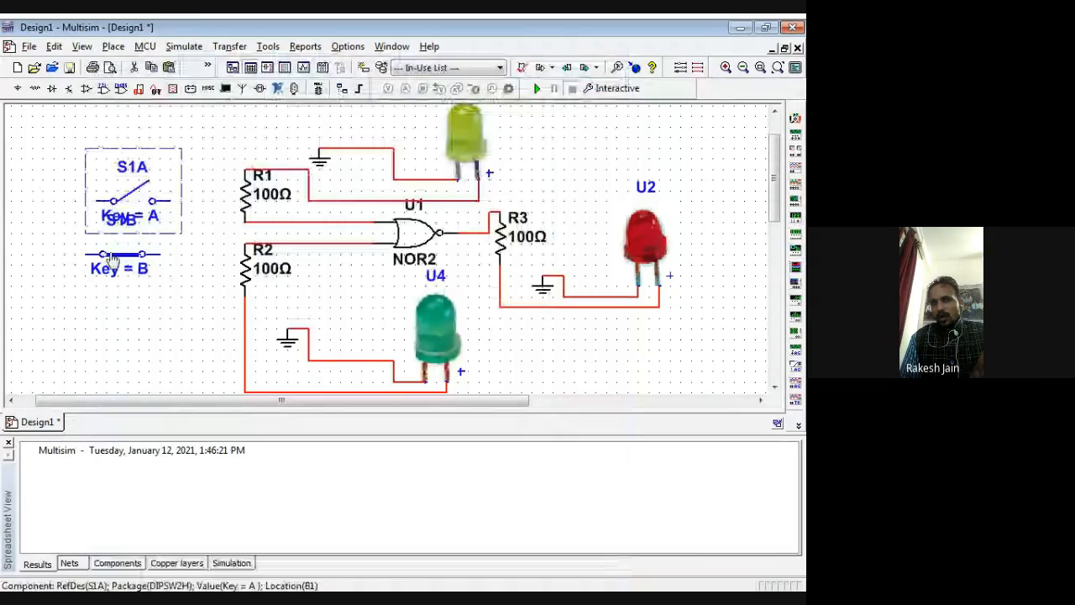
{"action": "left_click", "coordinate": [120, 206]}
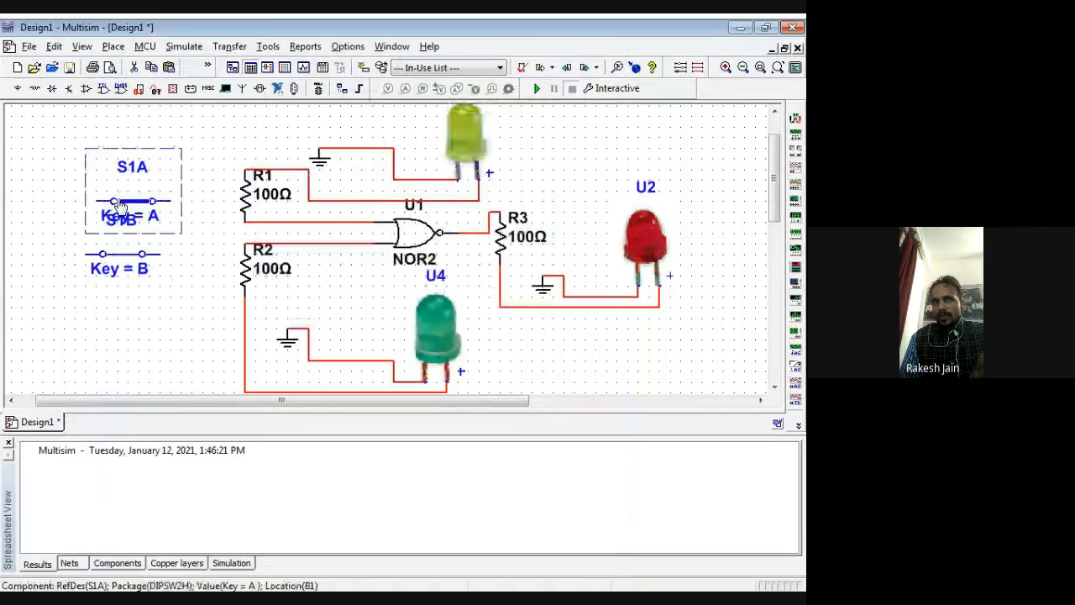
{"action": "left_click", "coordinate": [121, 206]}
{"action": "left_click", "coordinate": [120, 207]}
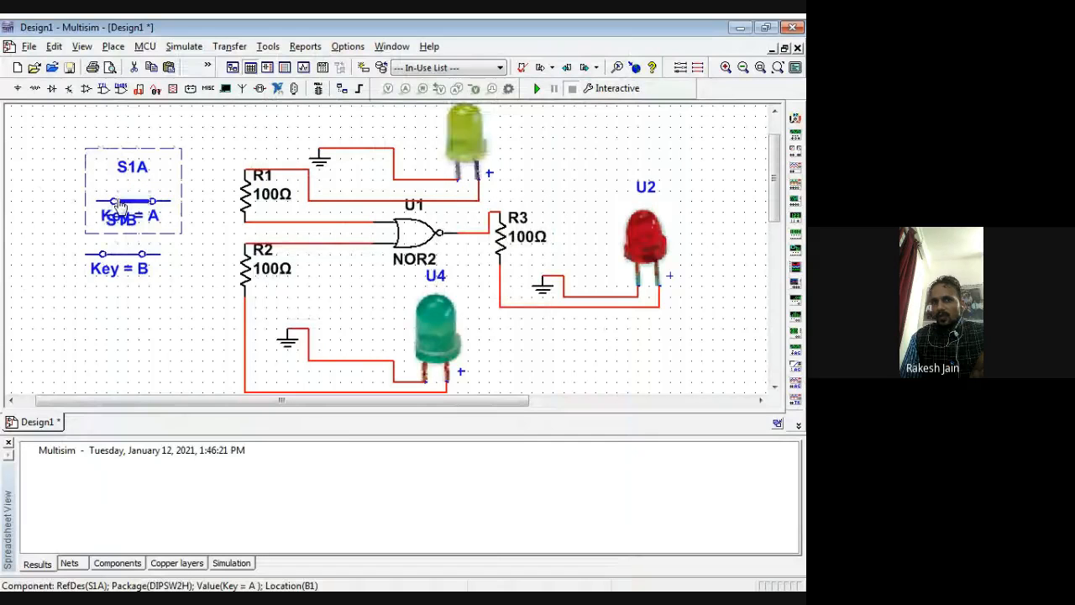
{"action": "left_click", "coordinate": [120, 207]}
{"action": "left_click", "coordinate": [120, 207]}
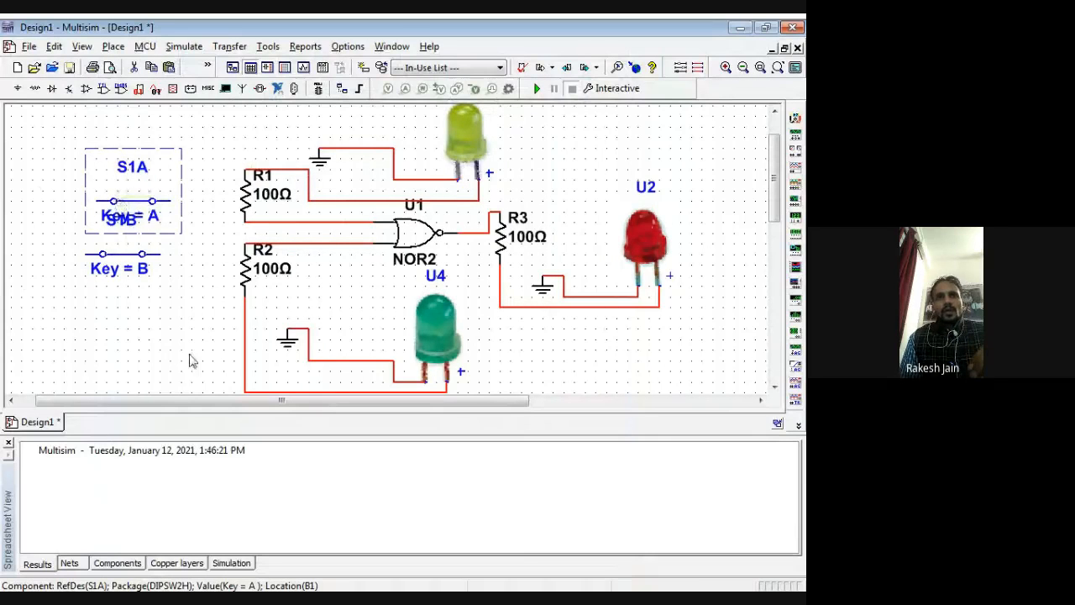
{"action": "left_click", "coordinate": [165, 344]}
{"action": "left_click", "coordinate": [126, 202]}
{"action": "left_click", "coordinate": [122, 254]}
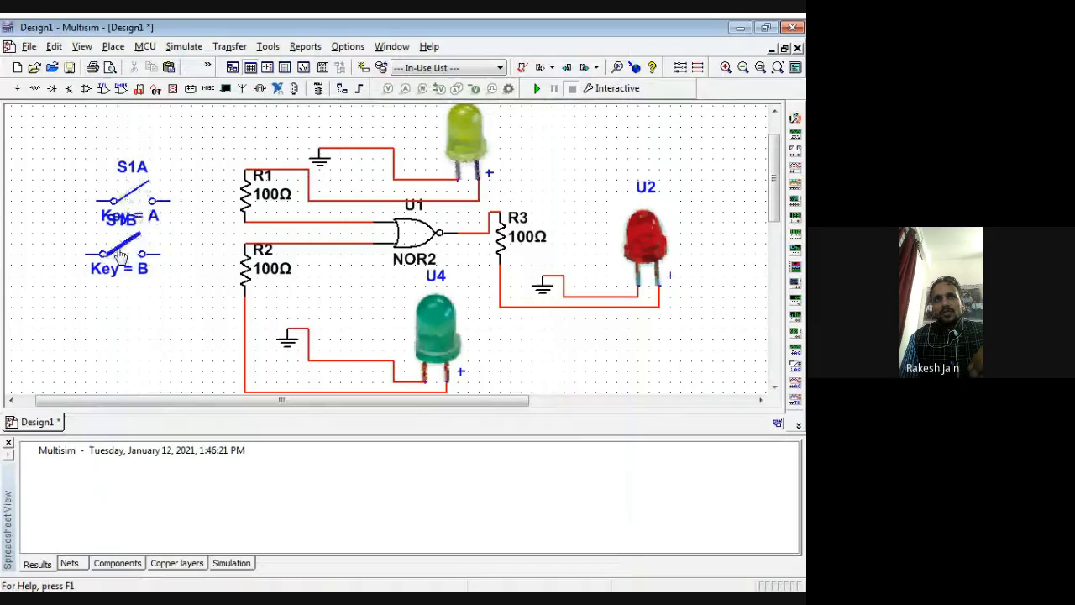
Step: Wire S1A to the upper NOR input line and S1B to the lower one, and join the switches' free terminals together
{"action": "left_click", "coordinate": [159, 202]}
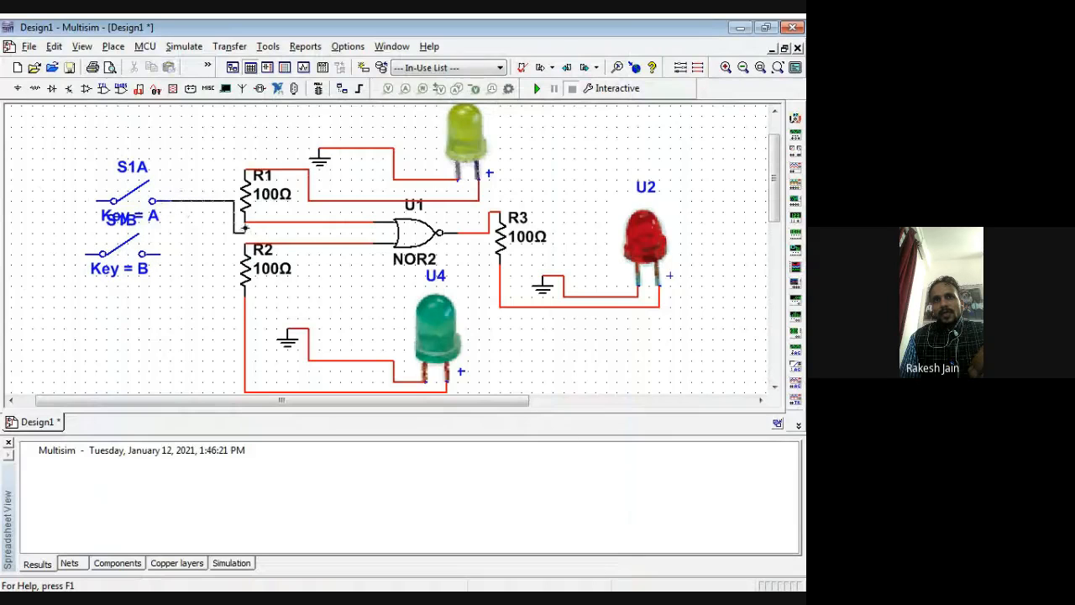
{"action": "left_click", "coordinate": [253, 223]}
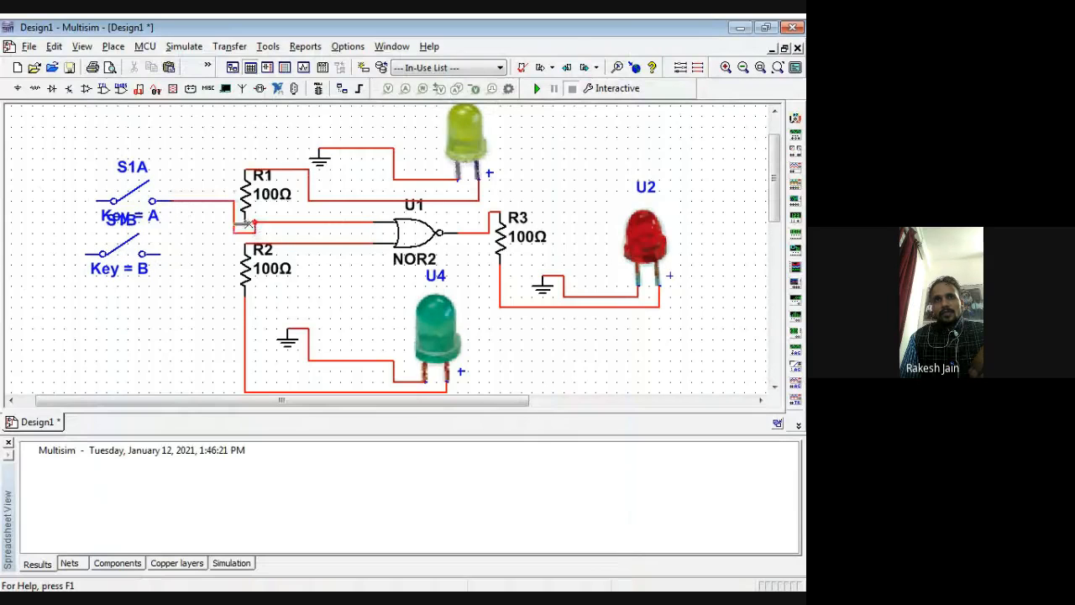
{"action": "left_click", "coordinate": [154, 252]}
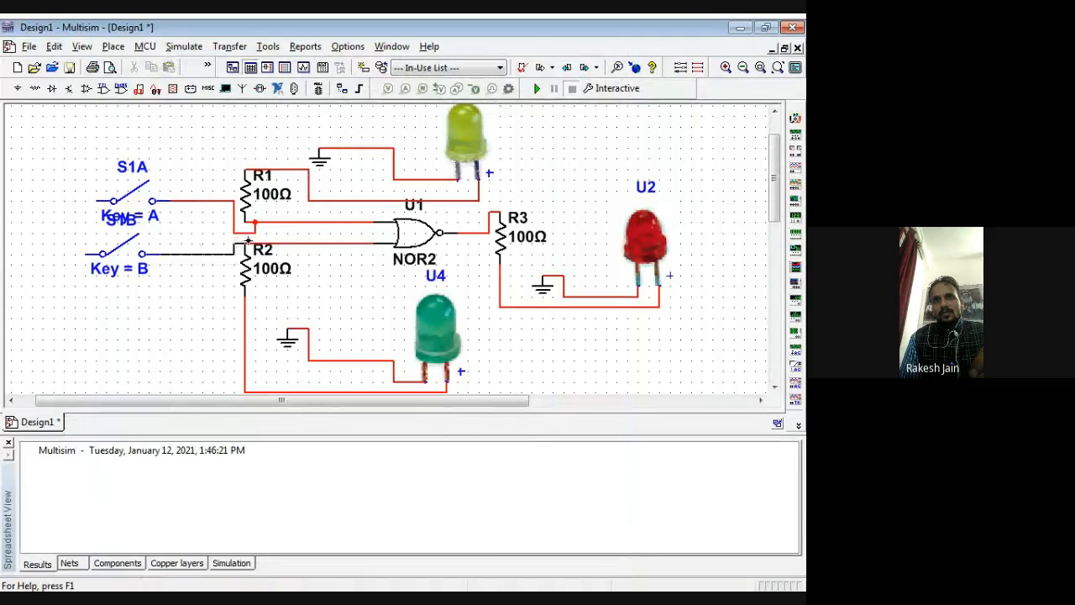
{"action": "left_click", "coordinate": [251, 243]}
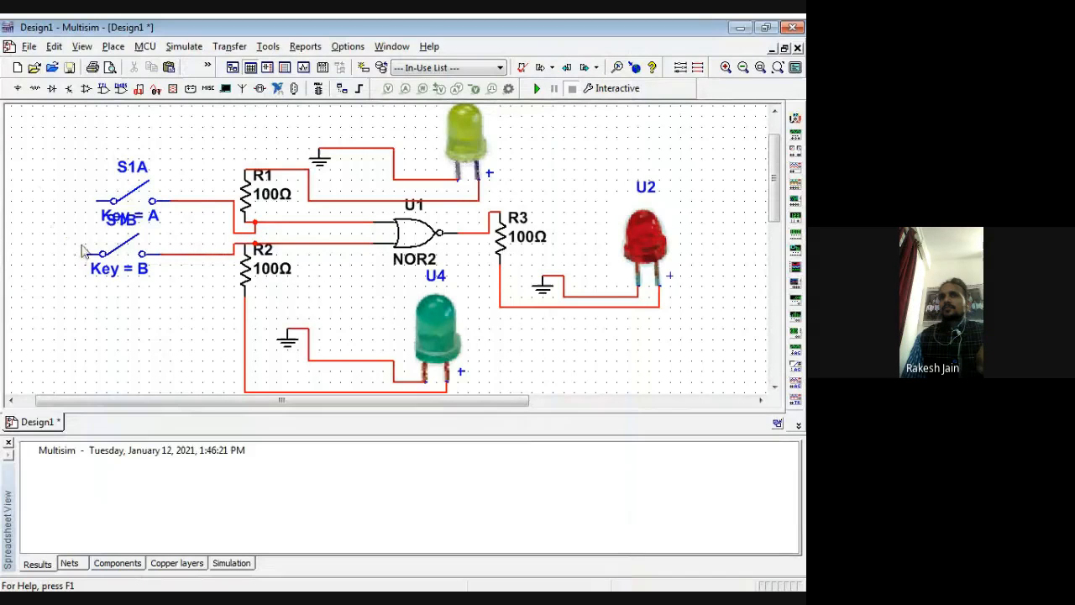
{"action": "left_click", "coordinate": [86, 254]}
{"action": "left_click", "coordinate": [97, 201]}
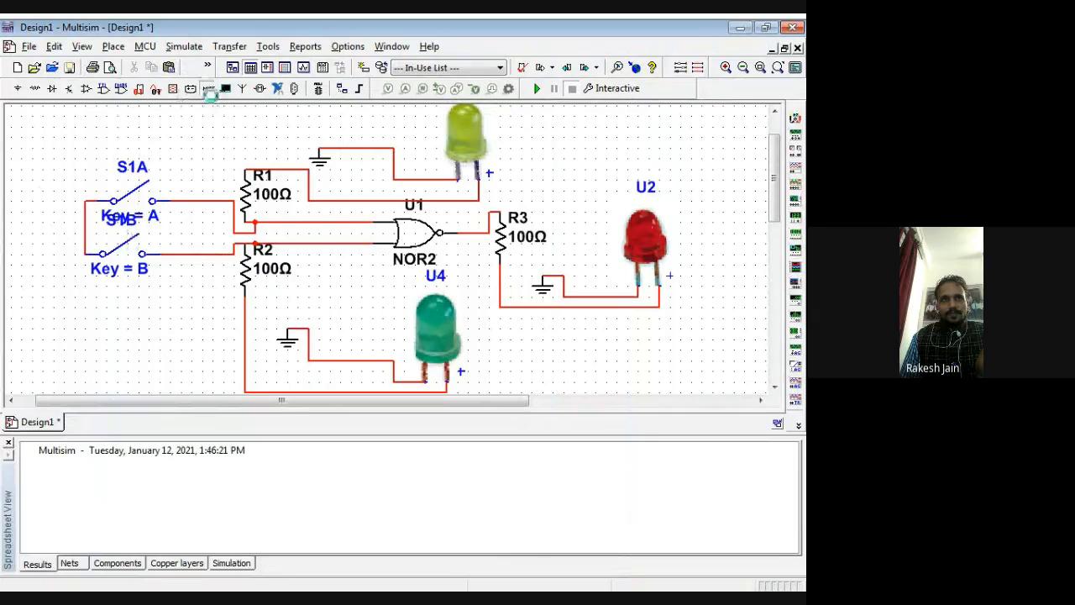
Step: Place a VCC supply from the Sources group's POWER_SOURCES family near S1A and wire it to the switches' common line
{"action": "left_click", "coordinate": [209, 89]}
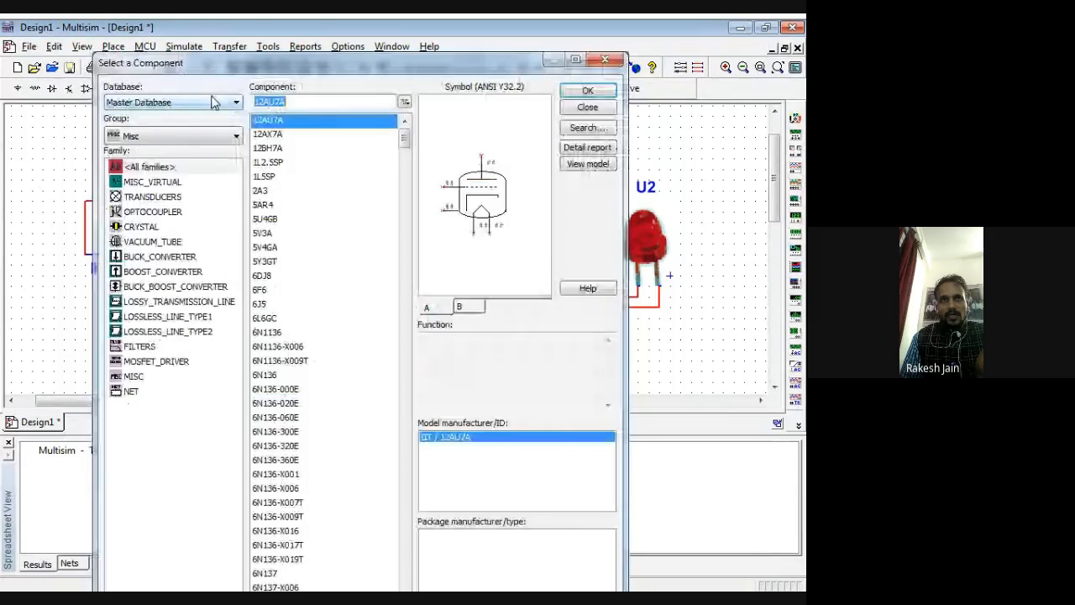
{"action": "left_click", "coordinate": [173, 136]}
{"action": "left_click", "coordinate": [145, 164]}
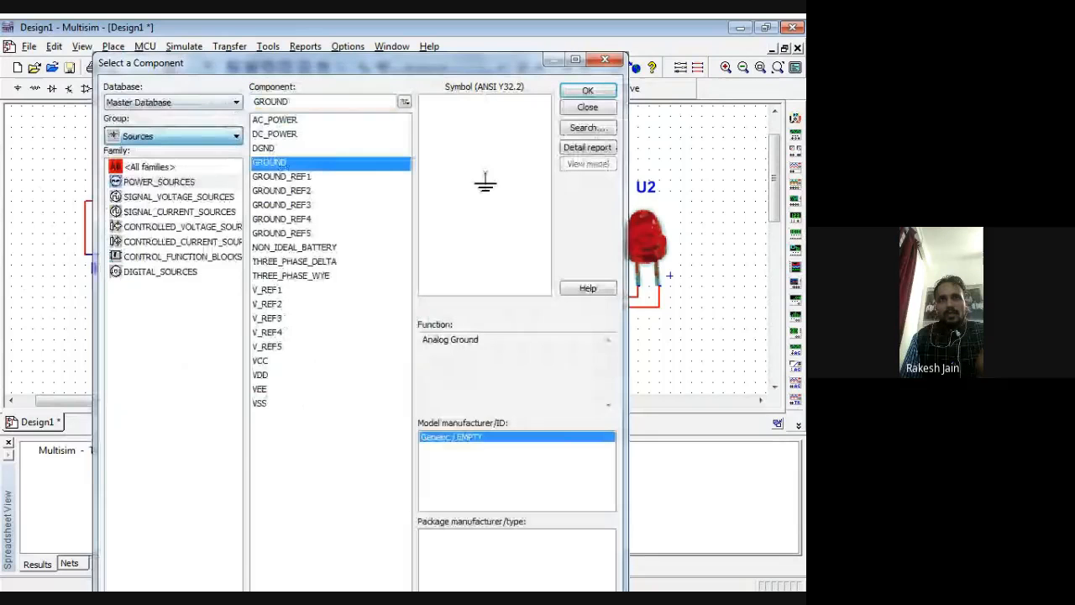
{"action": "left_click", "coordinate": [229, 182]}
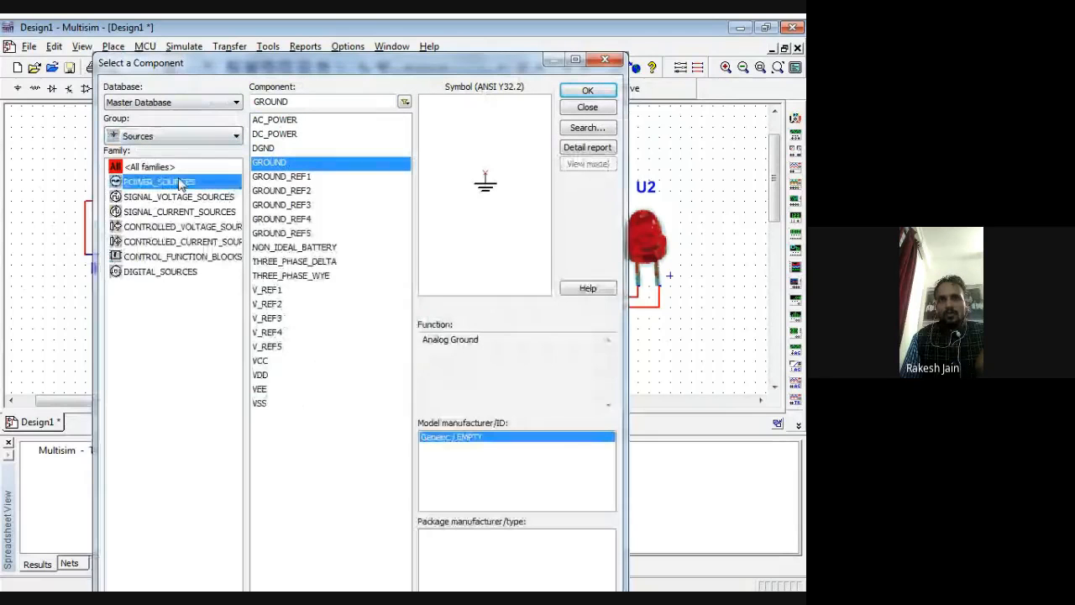
{"action": "left_click", "coordinate": [262, 361]}
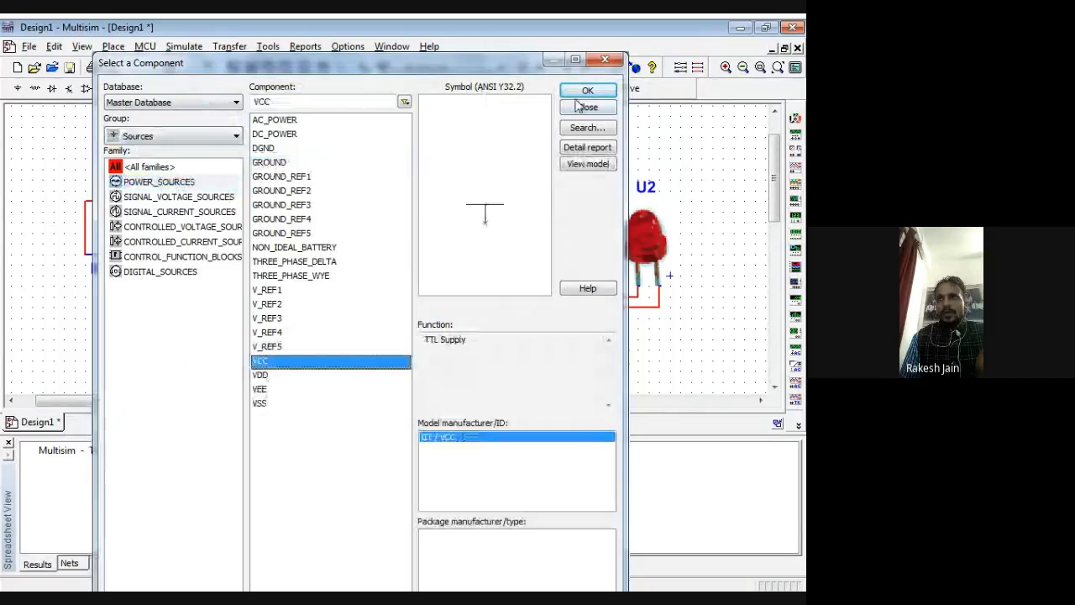
{"action": "left_click", "coordinate": [587, 91]}
{"action": "left_click", "coordinate": [64, 178]}
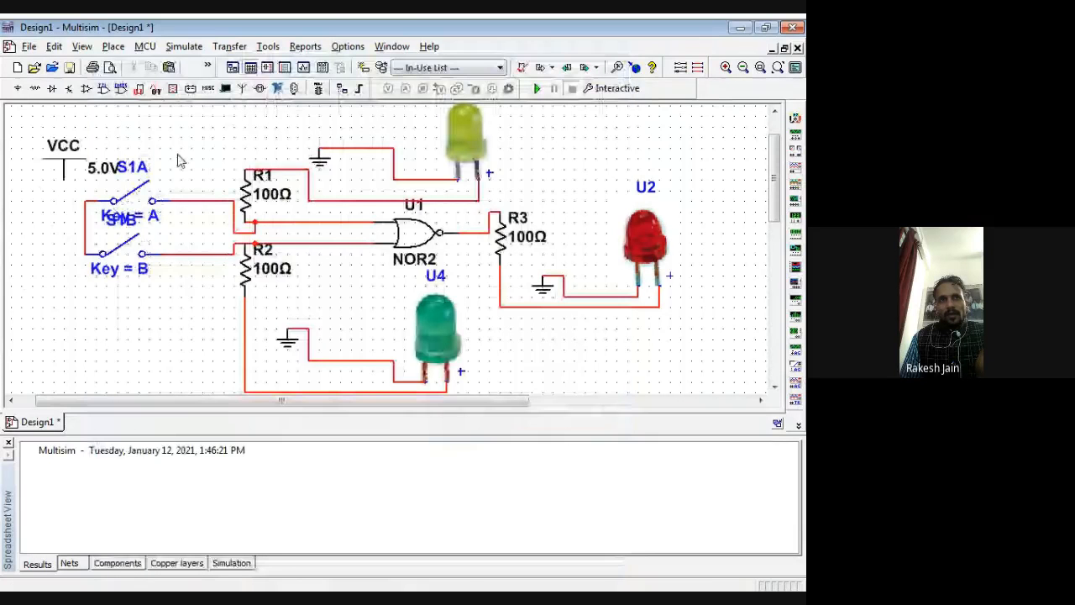
{"action": "left_click", "coordinate": [64, 181]}
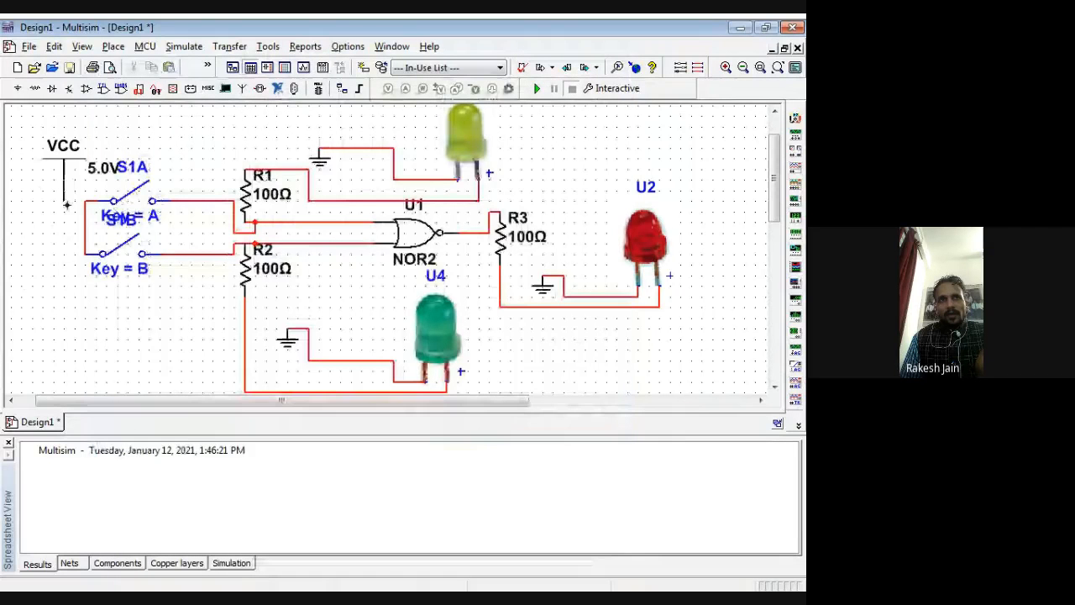
{"action": "left_click", "coordinate": [84, 210]}
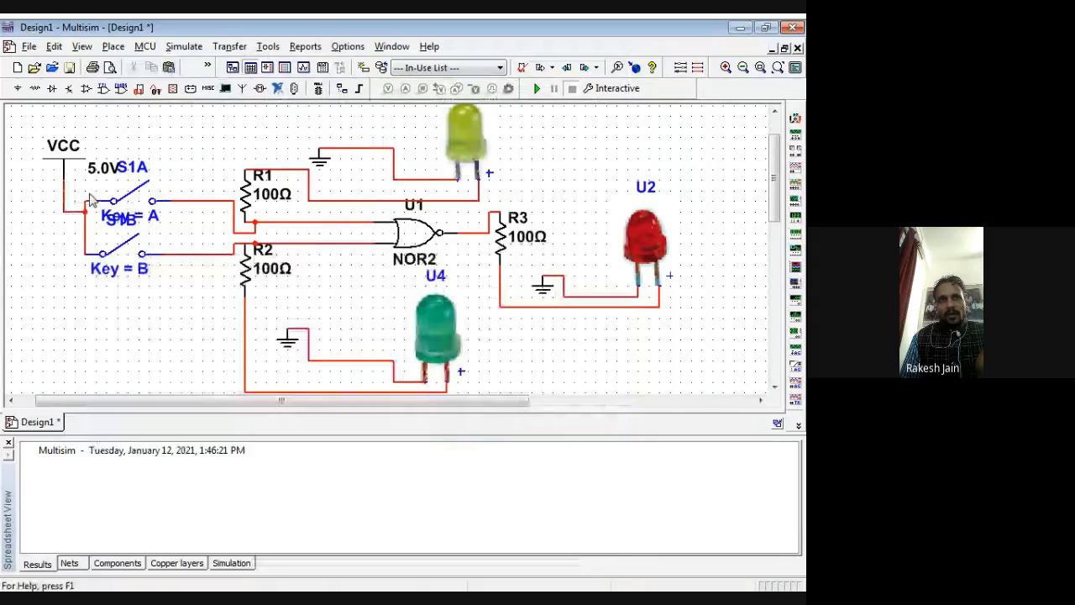
Step: Check the voltage setting of the VCC supply without changing it
{"action": "left_click", "coordinate": [98, 172]}
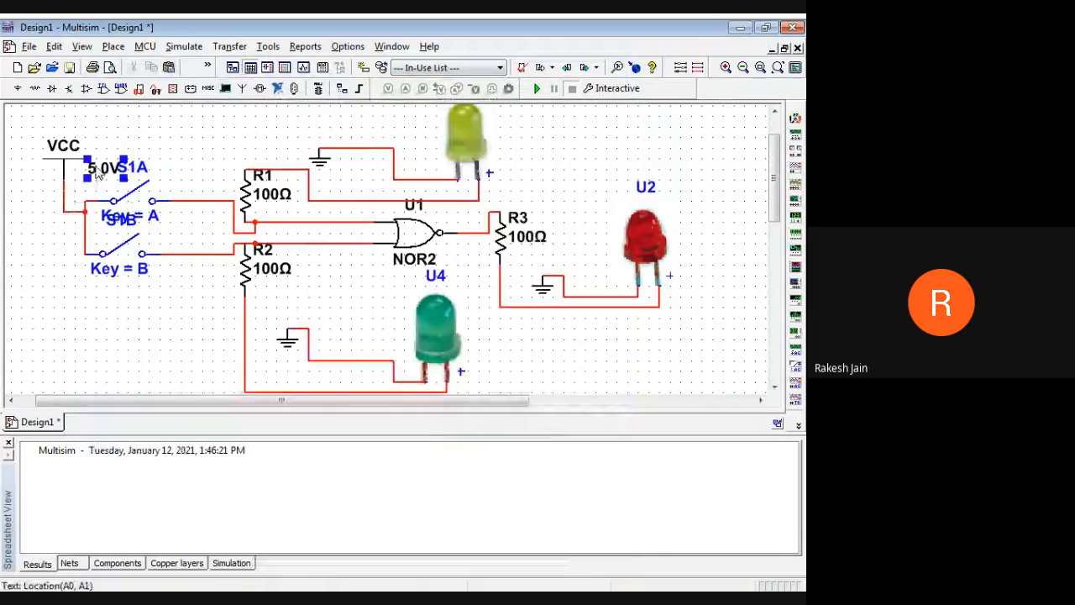
{"action": "double_click", "coordinate": [98, 171]}
{"action": "double_click", "coordinate": [408, 180]}
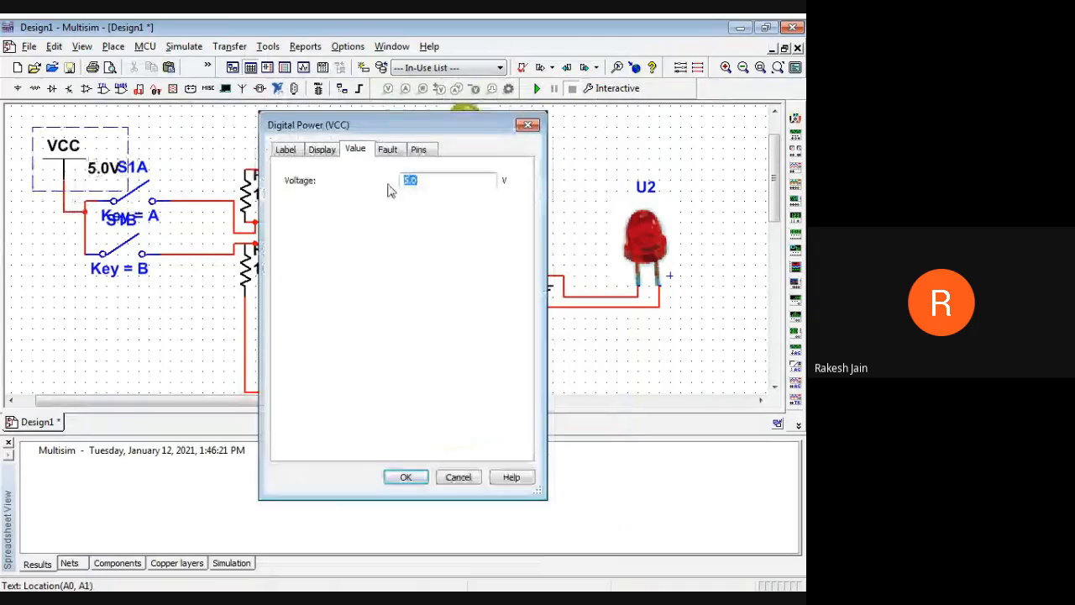
{"action": "left_click", "coordinate": [521, 127]}
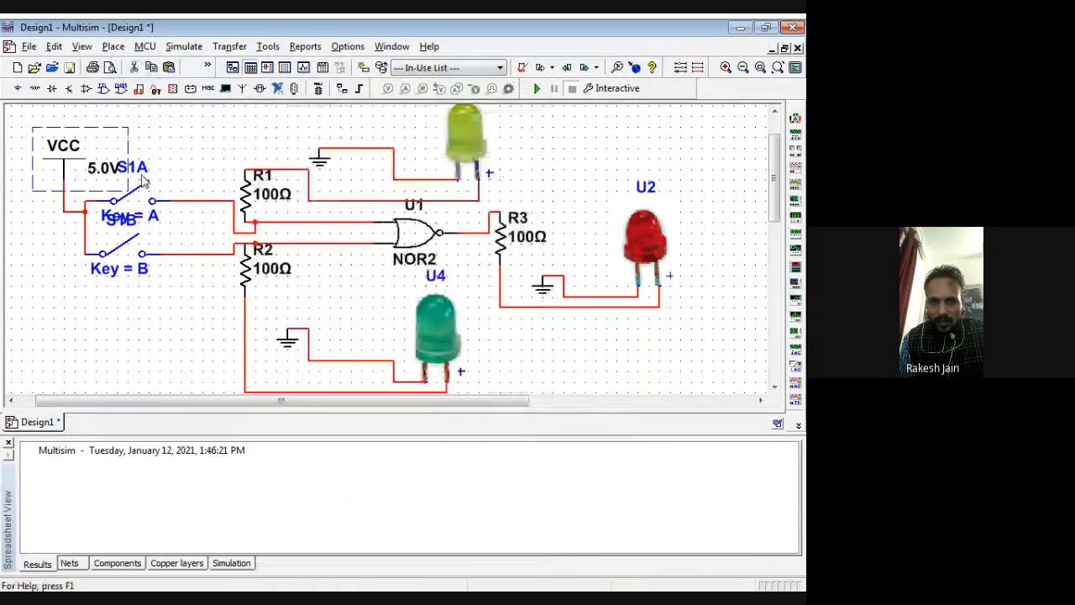
Step: Place two 1 kΩ resistors from the Basic group's RESISTOR family, one above S1A's output line and one below S1B's
{"action": "left_click", "coordinate": [213, 90]}
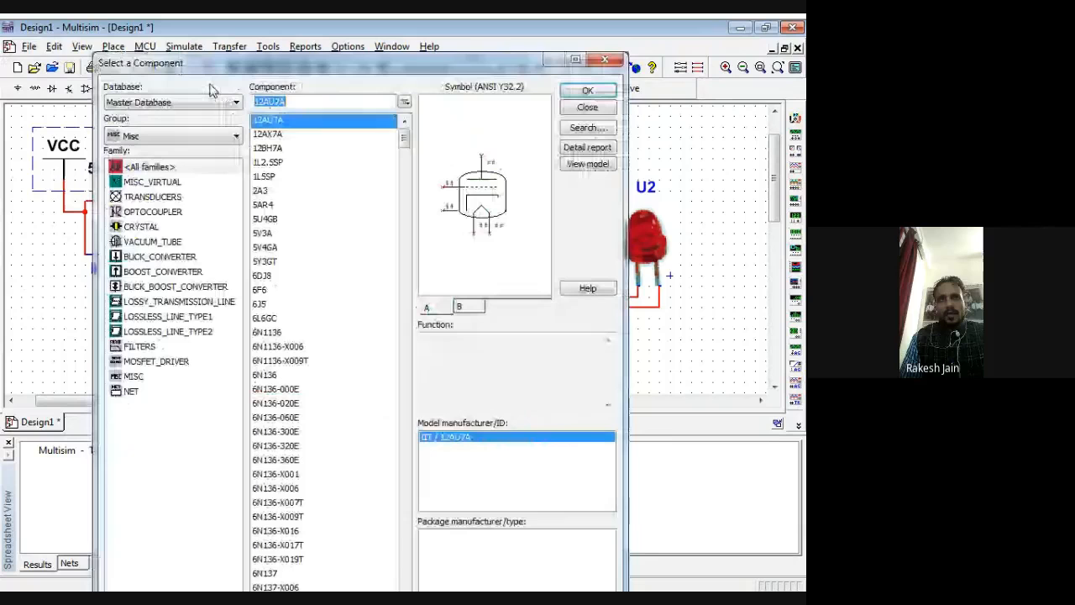
{"action": "left_click", "coordinate": [210, 136]}
{"action": "left_click", "coordinate": [210, 182]}
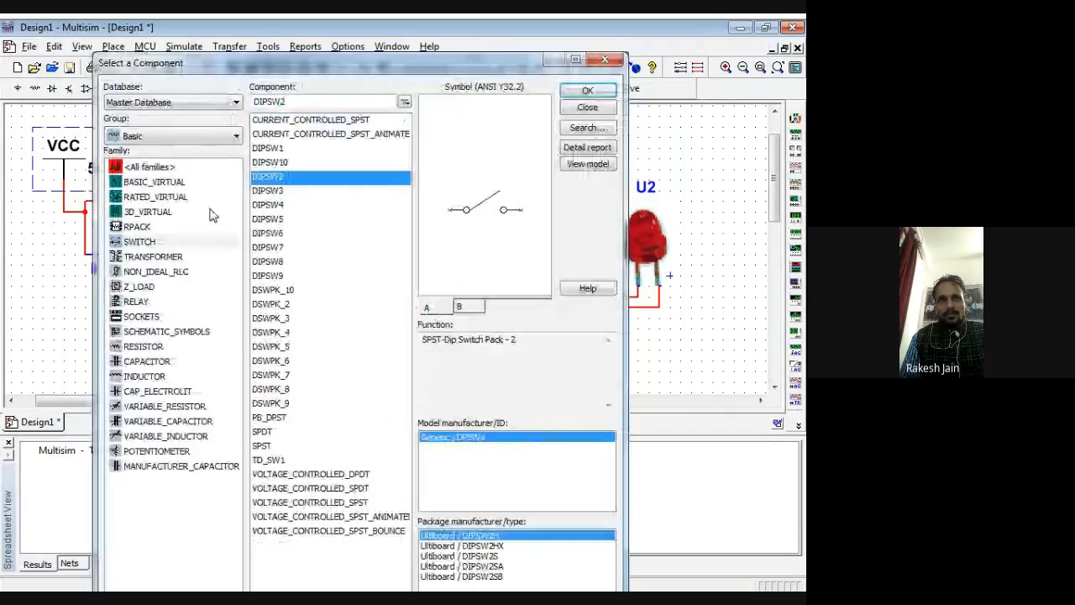
{"action": "left_click", "coordinate": [144, 346]}
{"action": "left_click", "coordinate": [269, 102]}
{"action": "type", "text": "100"}
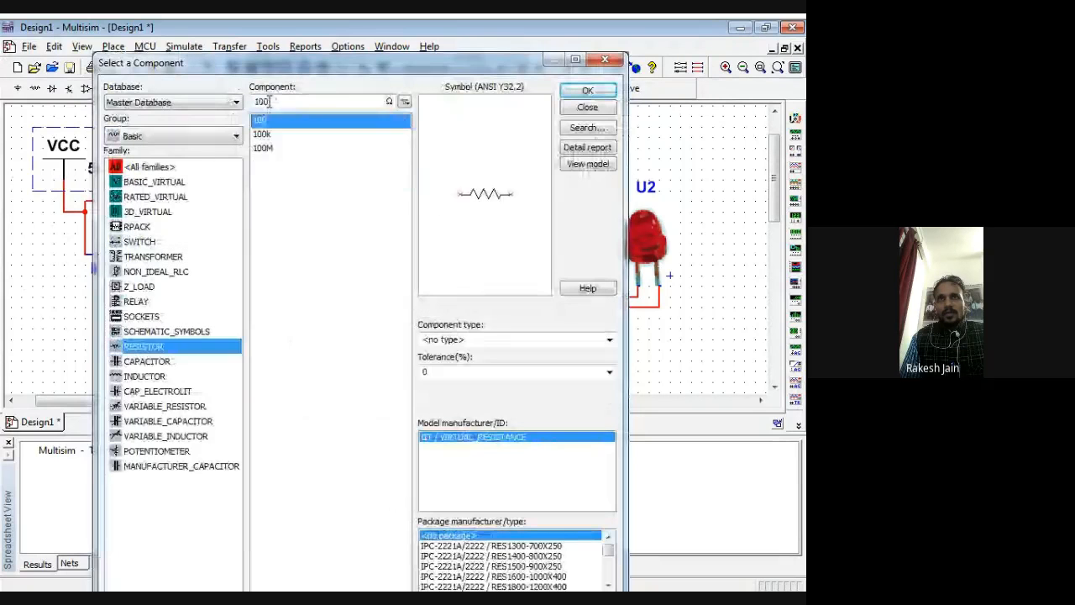
{"action": "key", "text": "BackSpace"}
{"action": "key", "text": "BackSpace"}
{"action": "type", "text": "k"}
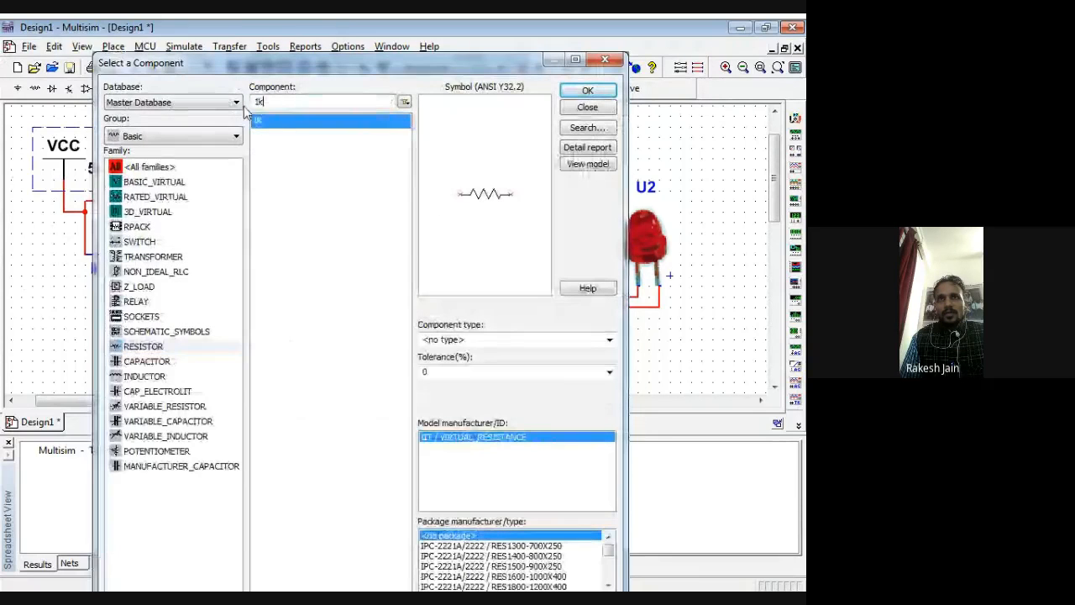
{"action": "left_click", "coordinate": [587, 90]}
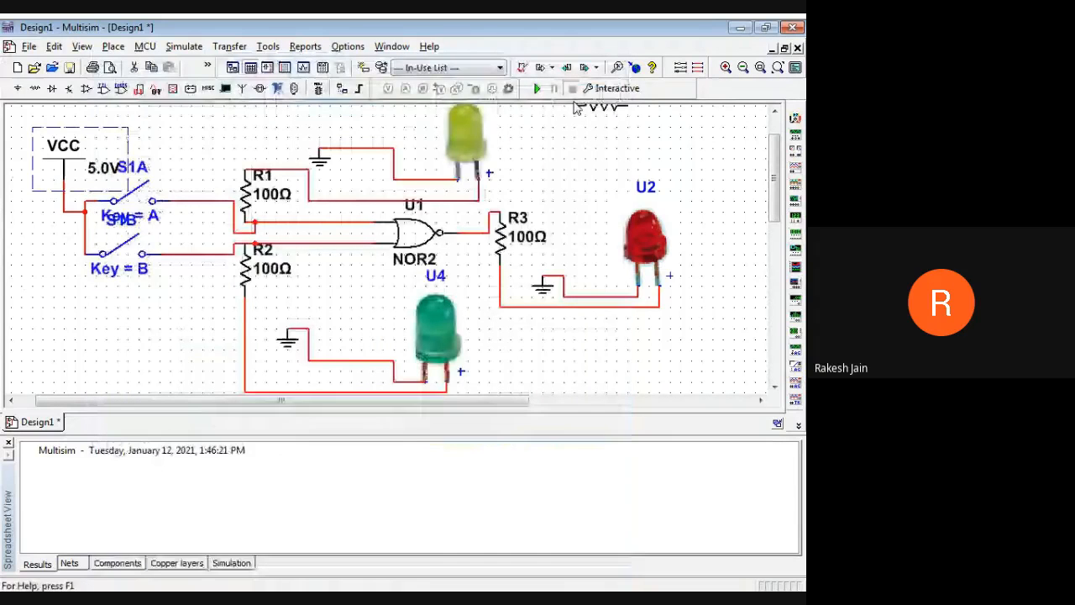
{"action": "left_click", "coordinate": [575, 107]}
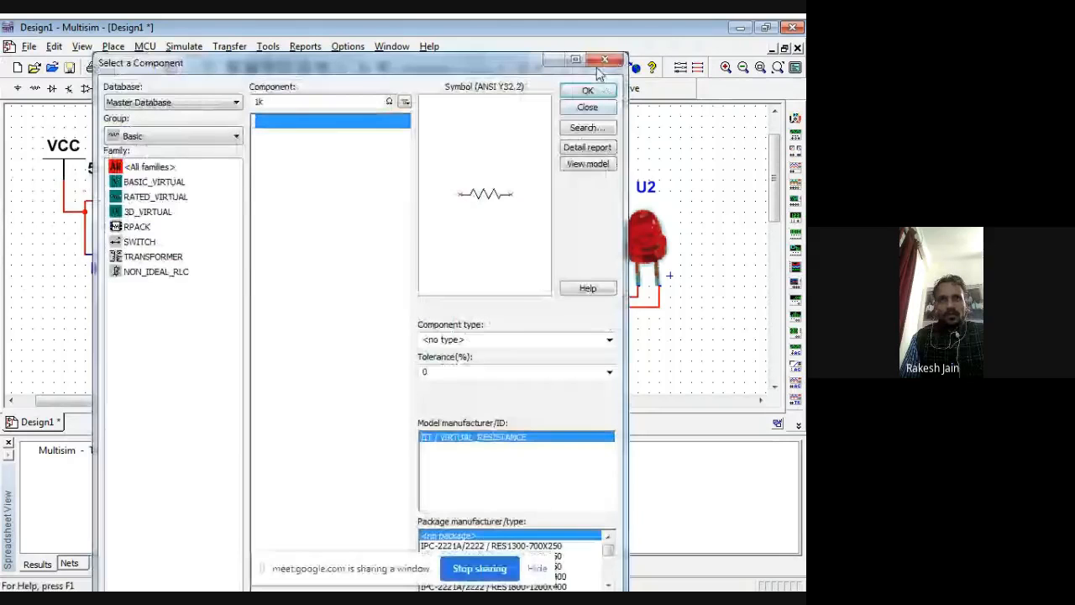
{"action": "left_click", "coordinate": [602, 62]}
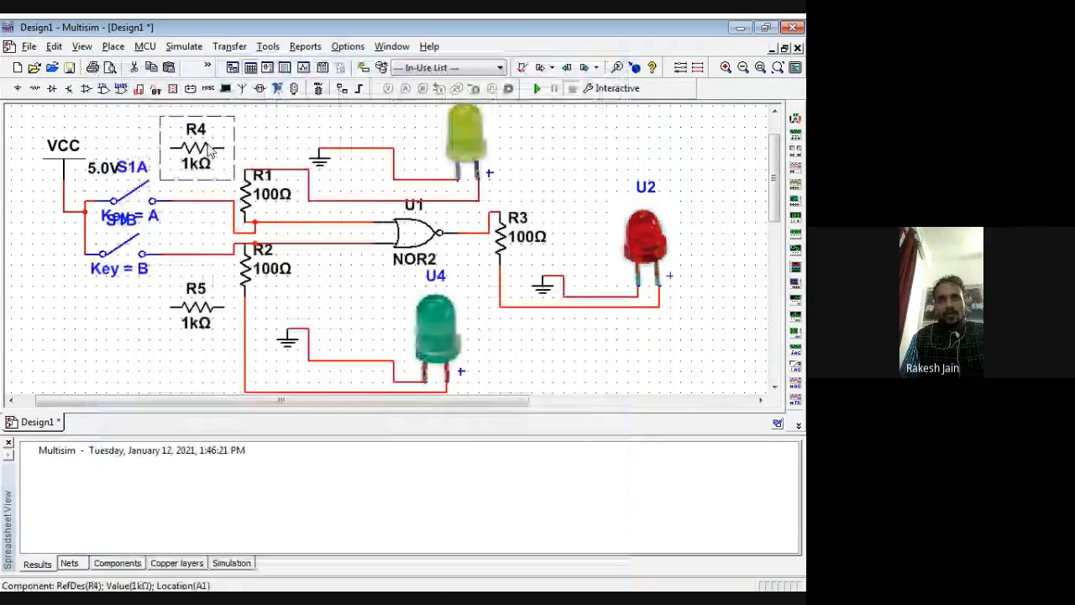
Step: Rotate both 1 kΩ resistors, R4 and R5, 90° clockwise
{"action": "right_click", "coordinate": [211, 150]}
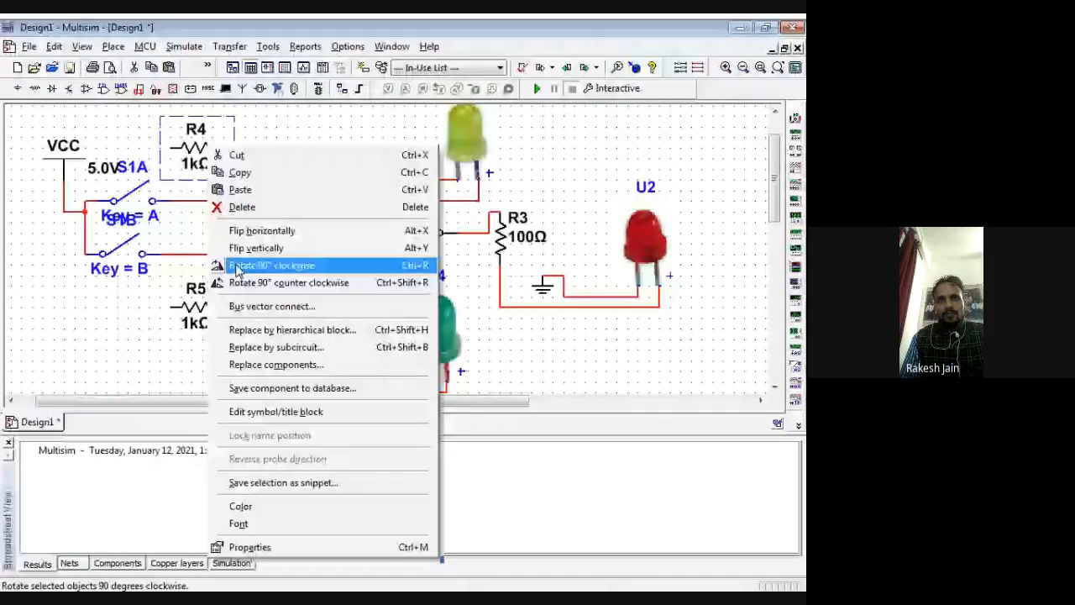
{"action": "left_click", "coordinate": [238, 267]}
{"action": "right_click", "coordinate": [193, 311]}
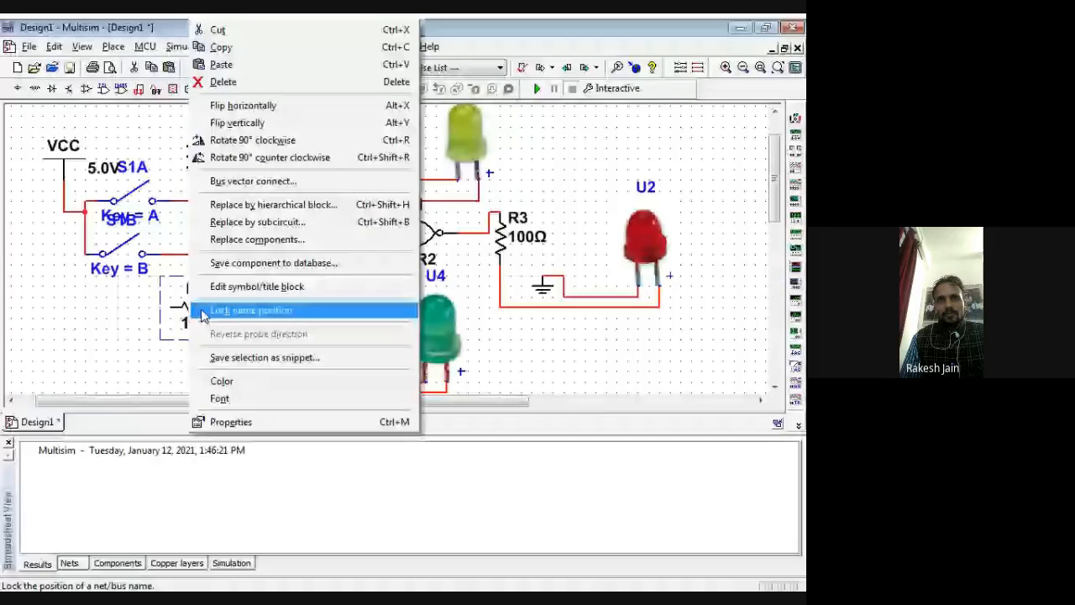
{"action": "left_click", "coordinate": [165, 335]}
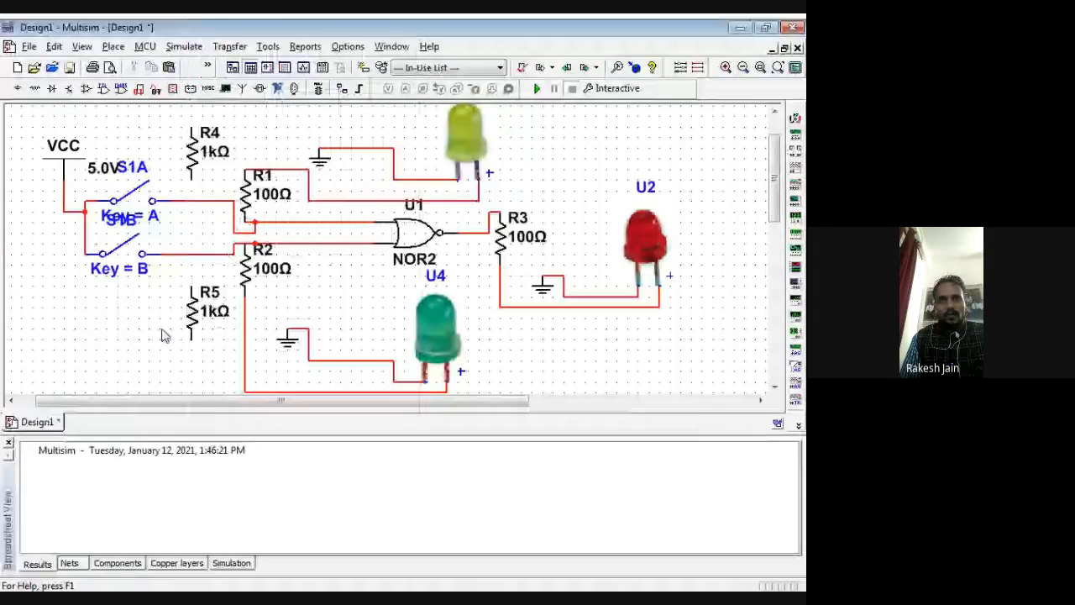
Step: Wire R5's upper end to S1B's output line and R4's lower end to S1A's output line
{"action": "left_click", "coordinate": [192, 287]}
{"action": "left_click", "coordinate": [191, 253]}
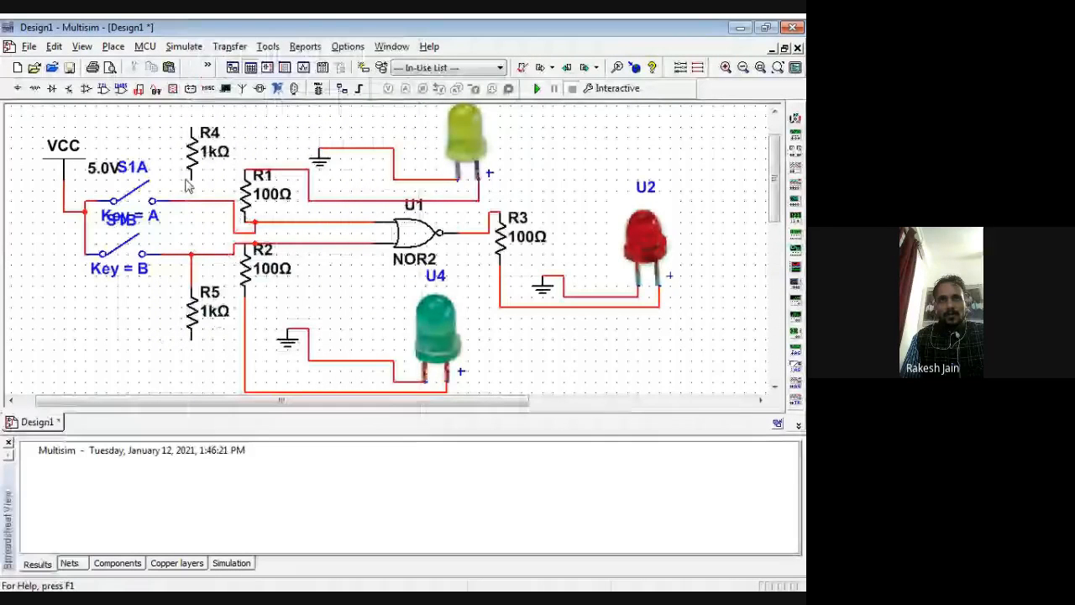
{"action": "left_click", "coordinate": [191, 179]}
{"action": "left_click", "coordinate": [191, 201]}
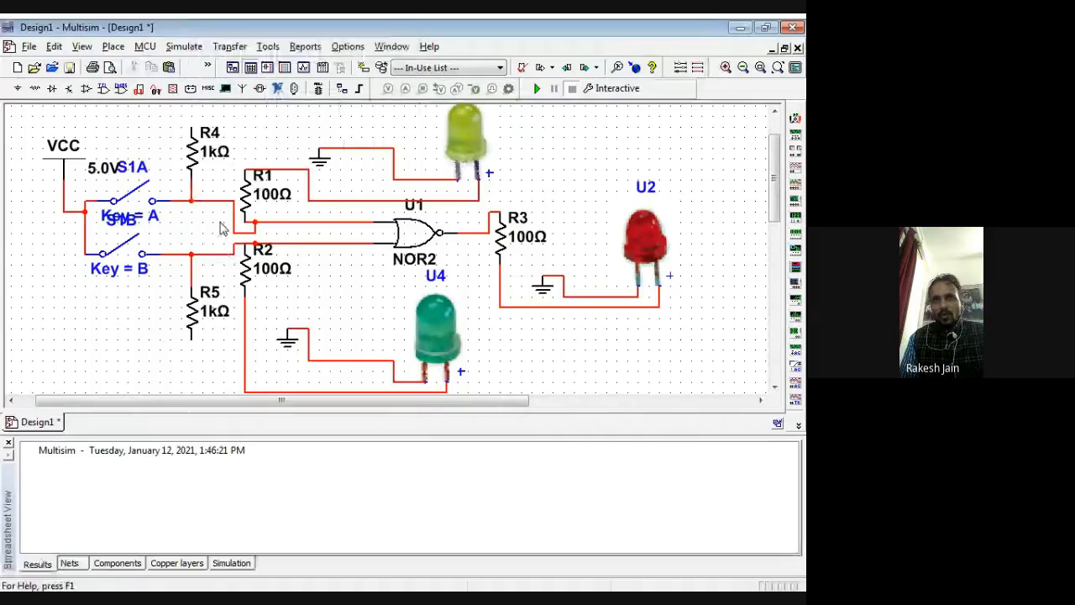
Step: Copy the red LED's ground symbol and paste it beside the upper end of R4
{"action": "left_click", "coordinate": [544, 291]}
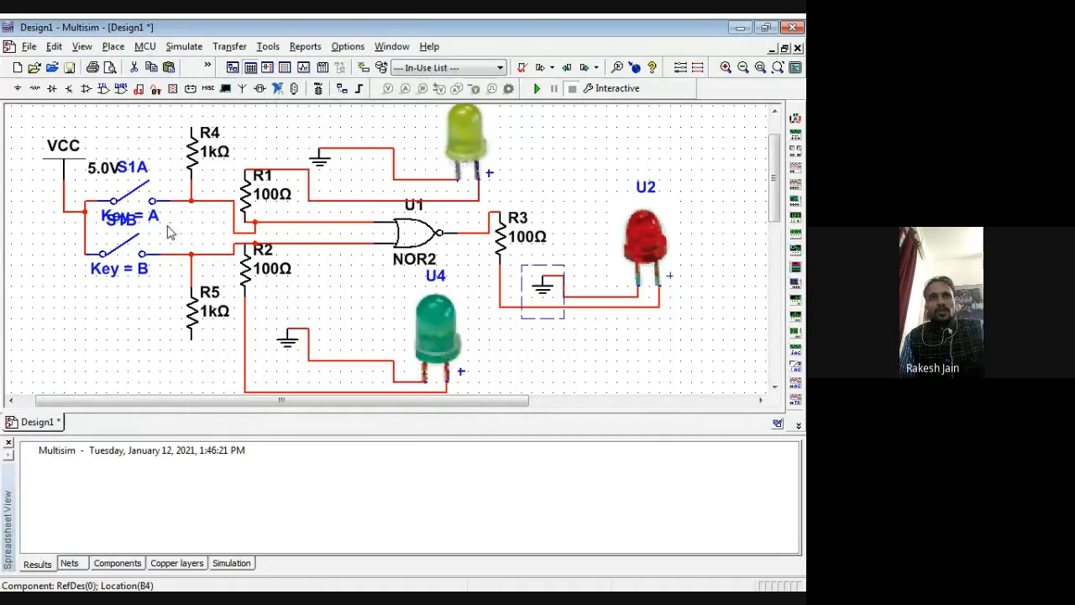
{"action": "key", "text": "ctrl+v"}
{"action": "left_click", "coordinate": [170, 137]}
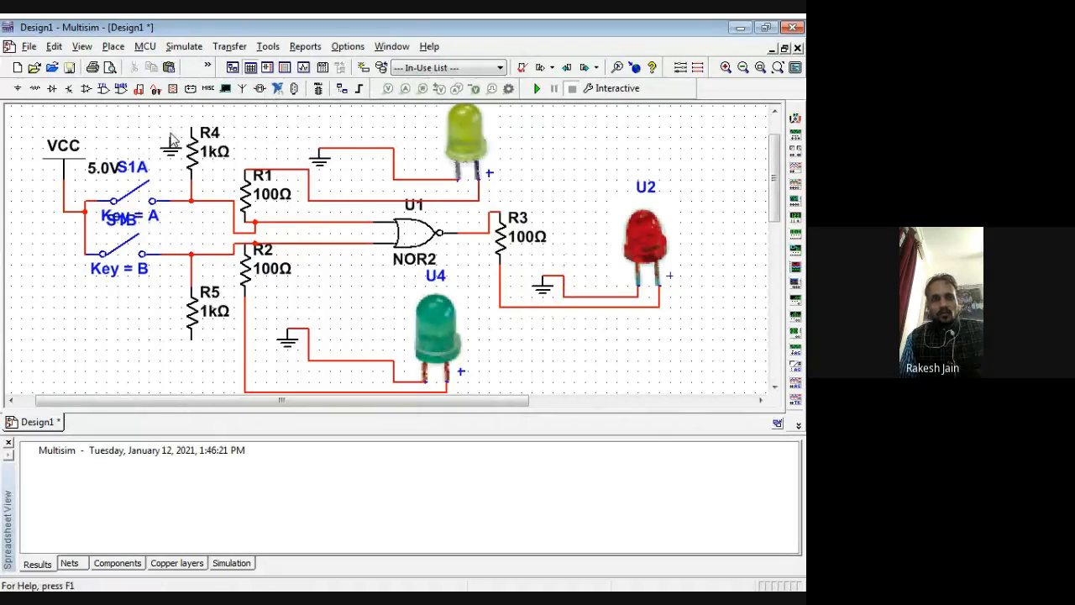
Step: Paste another ground symbol beside R5's lower end, and wire the free ends of R5 and R4 to their adjacent grounds
{"action": "key", "text": "ctrl+v"}
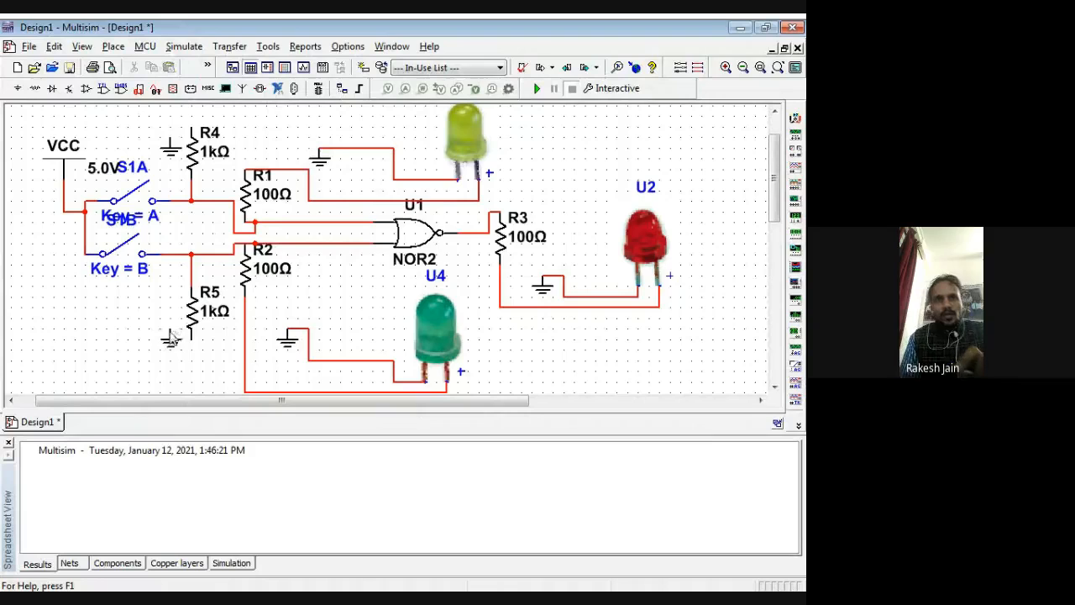
{"action": "left_click", "coordinate": [159, 336]}
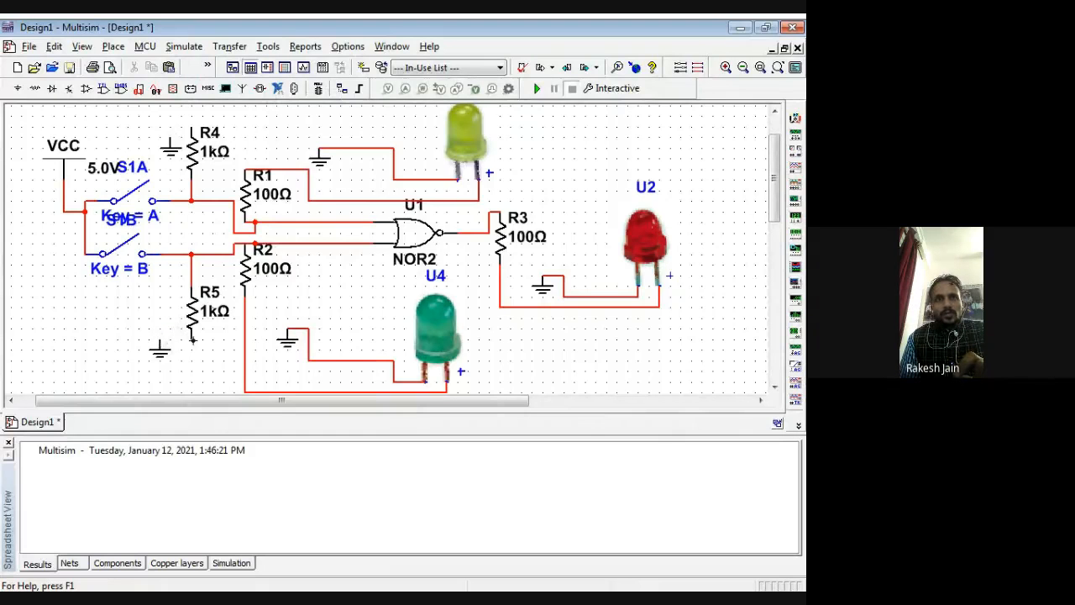
{"action": "left_click", "coordinate": [192, 339]}
{"action": "left_click", "coordinate": [160, 339]}
{"action": "left_click", "coordinate": [170, 136]}
{"action": "left_click", "coordinate": [192, 127]}
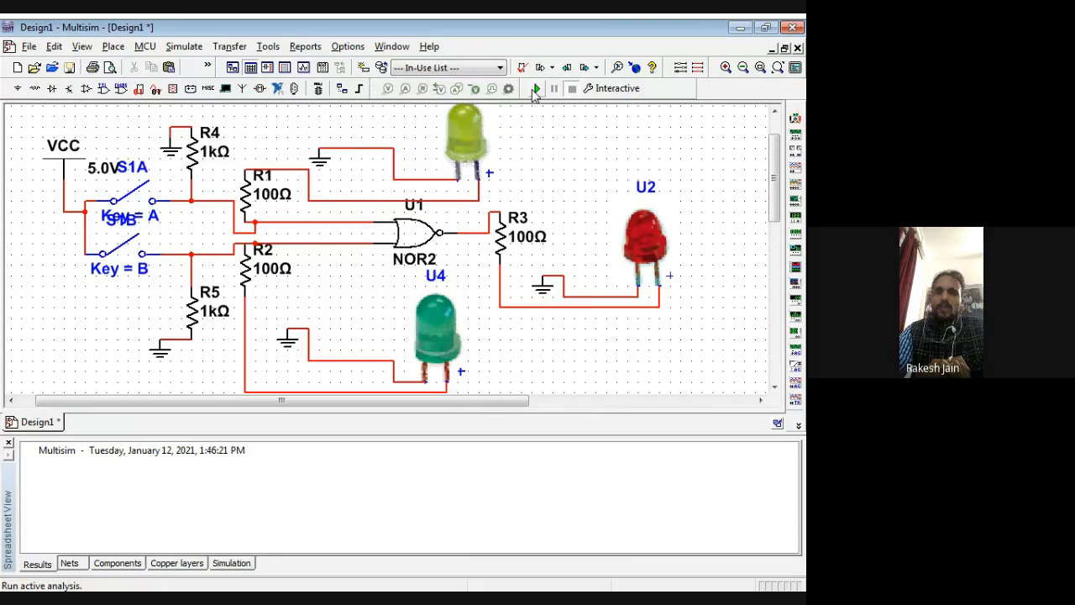
Step: Run the simulation and test the NOR gate with only S1B closed, only S1A closed, both closed, and both open again
{"action": "left_click", "coordinate": [534, 89]}
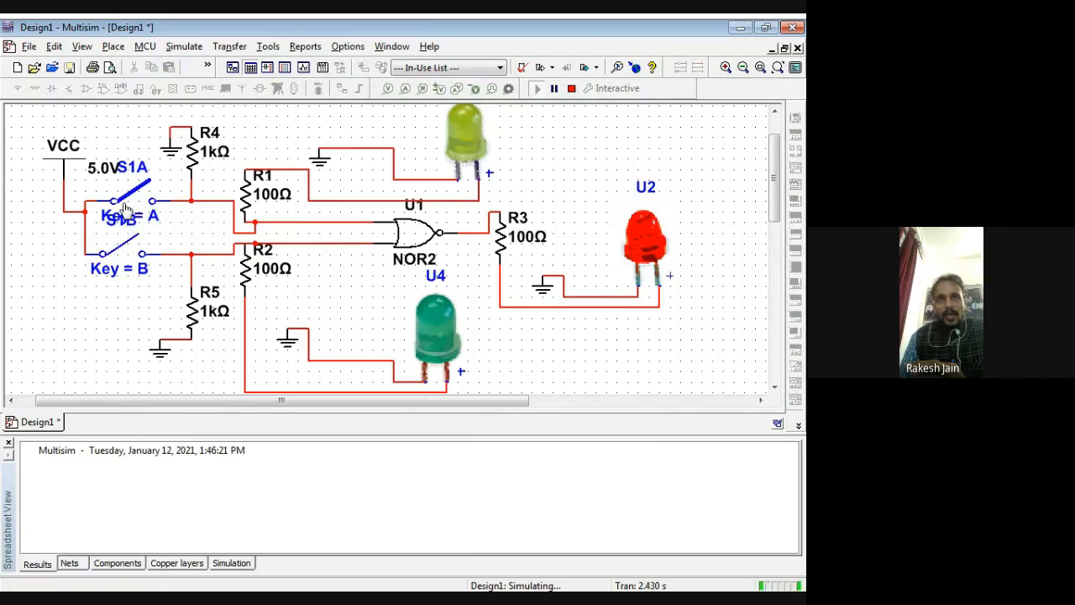
{"action": "left_click", "coordinate": [124, 252]}
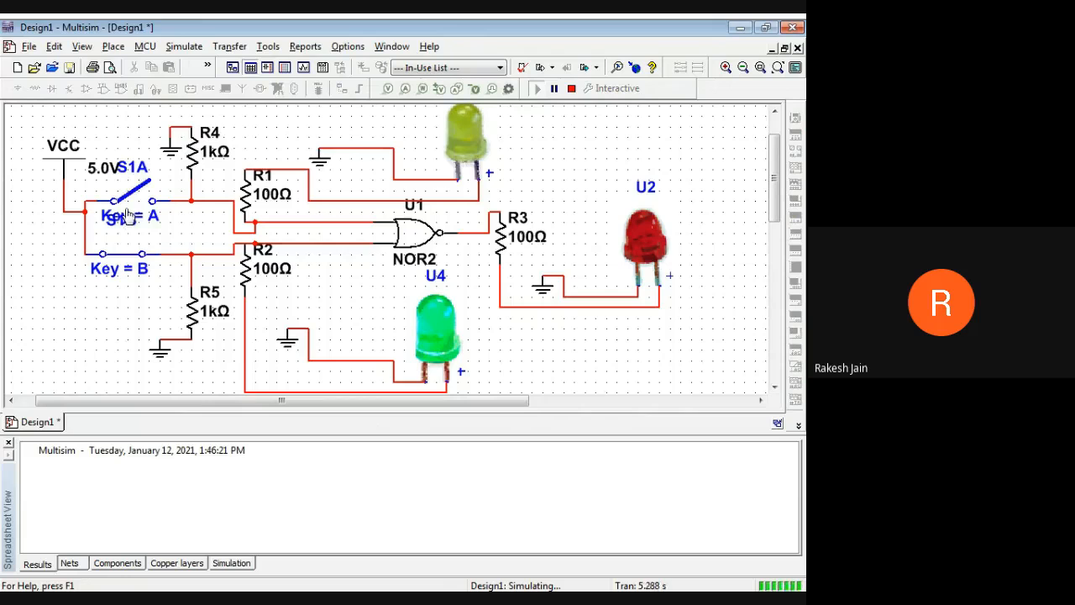
{"action": "key", "text": "b"}
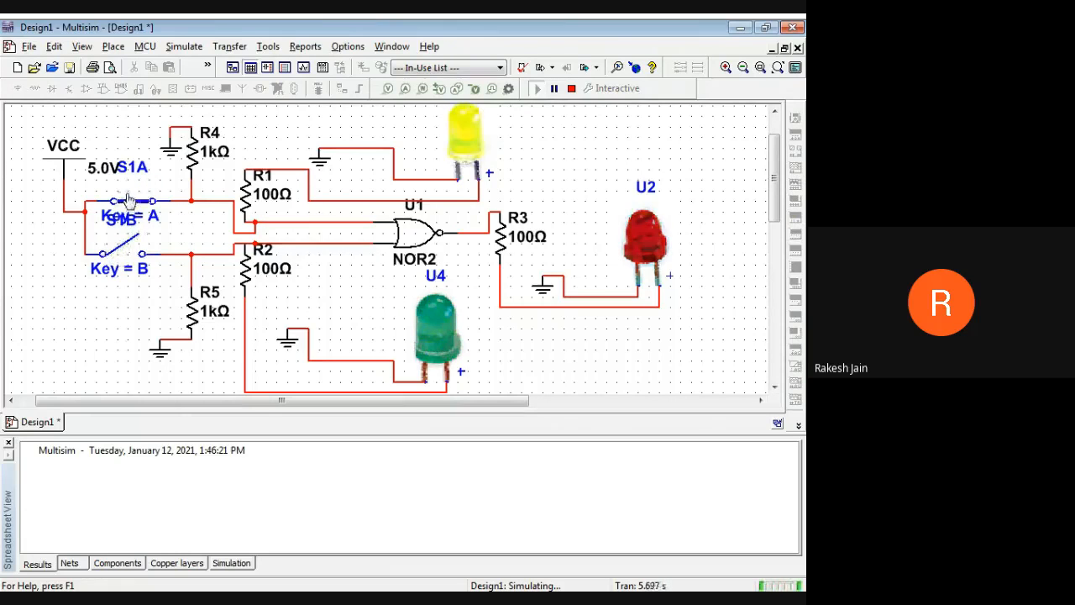
{"action": "left_click", "coordinate": [130, 199]}
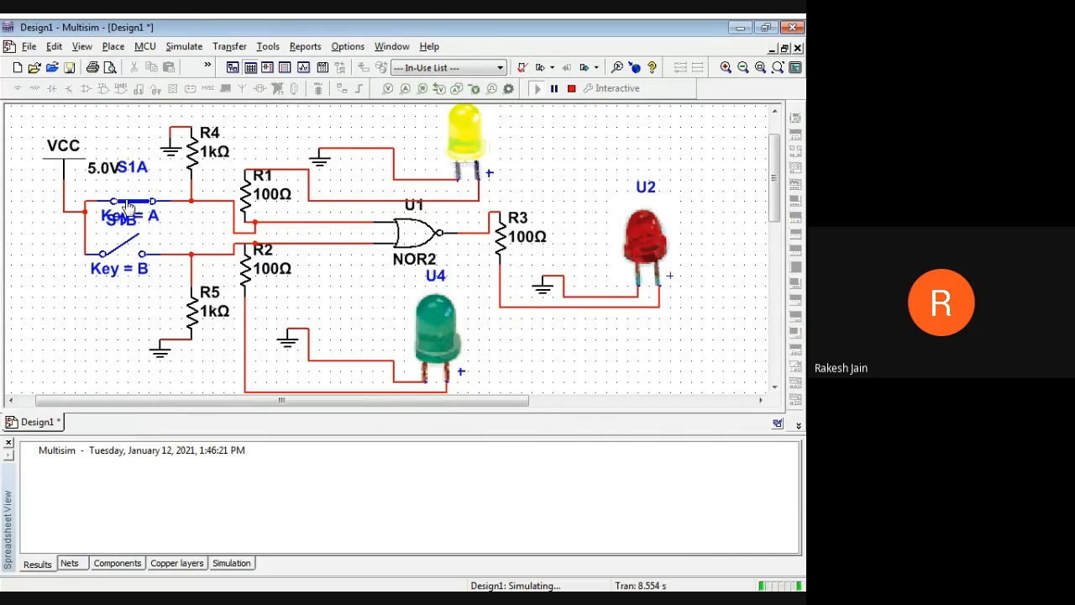
{"action": "left_click", "coordinate": [118, 253]}
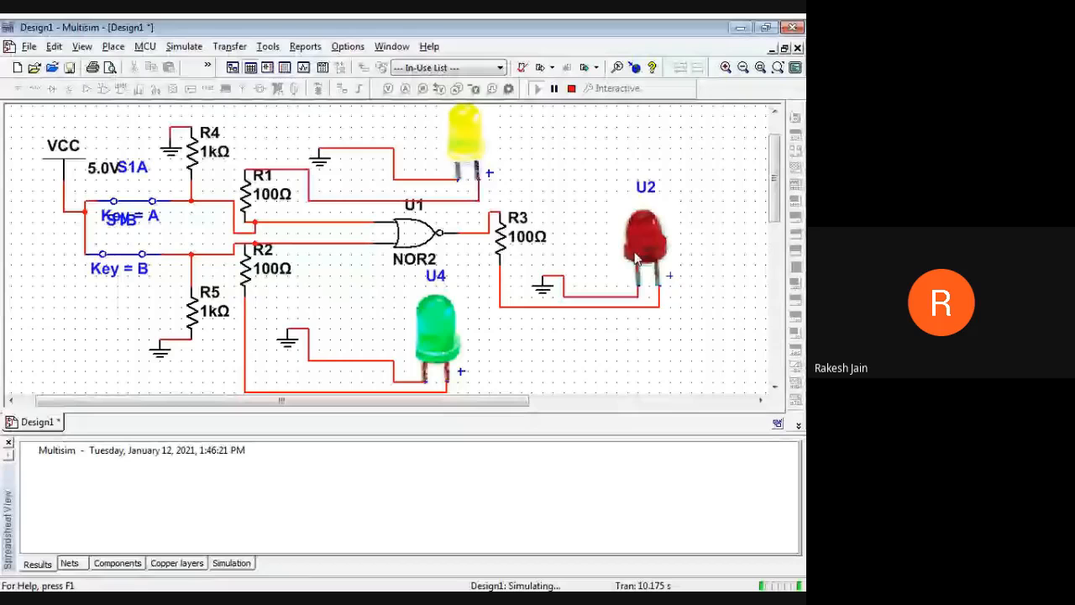
{"action": "key", "text": "b"}
{"action": "left_click", "coordinate": [113, 202]}
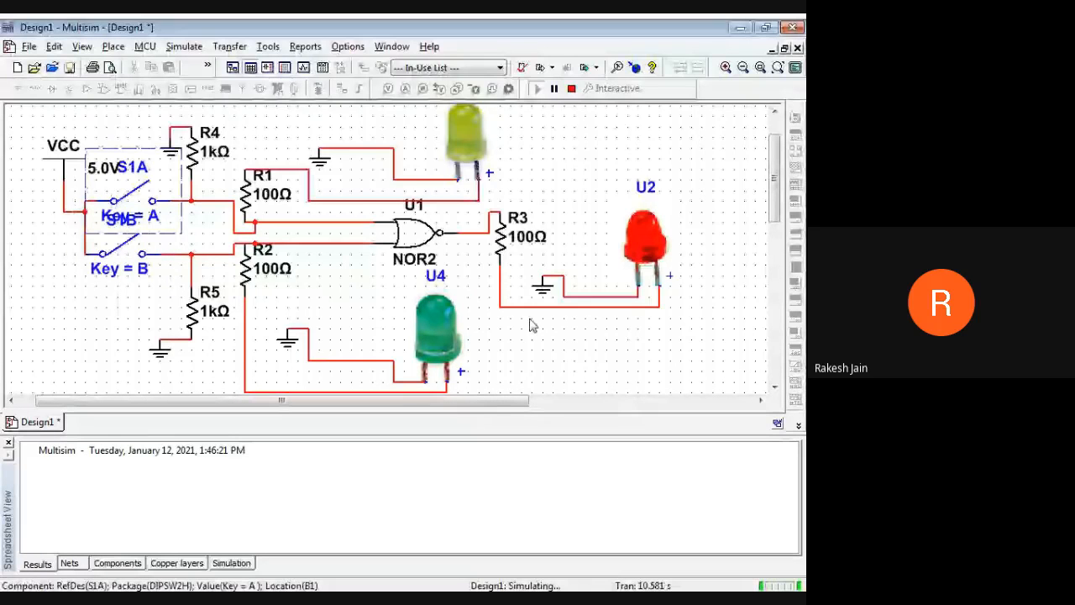
{"action": "left_click", "coordinate": [27, 47]}
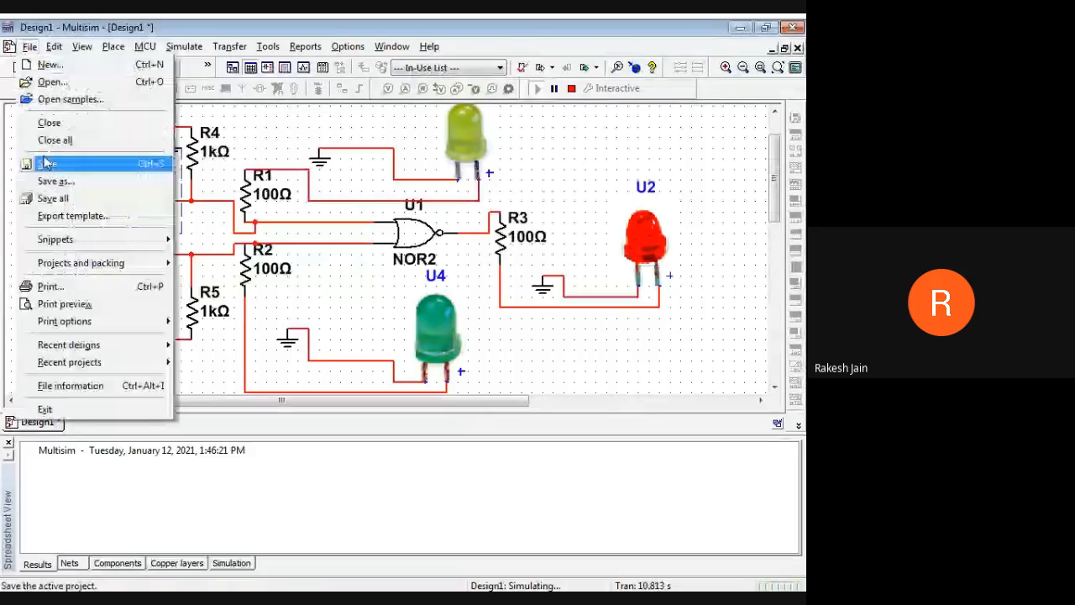
{"action": "left_click", "coordinate": [46, 163]}
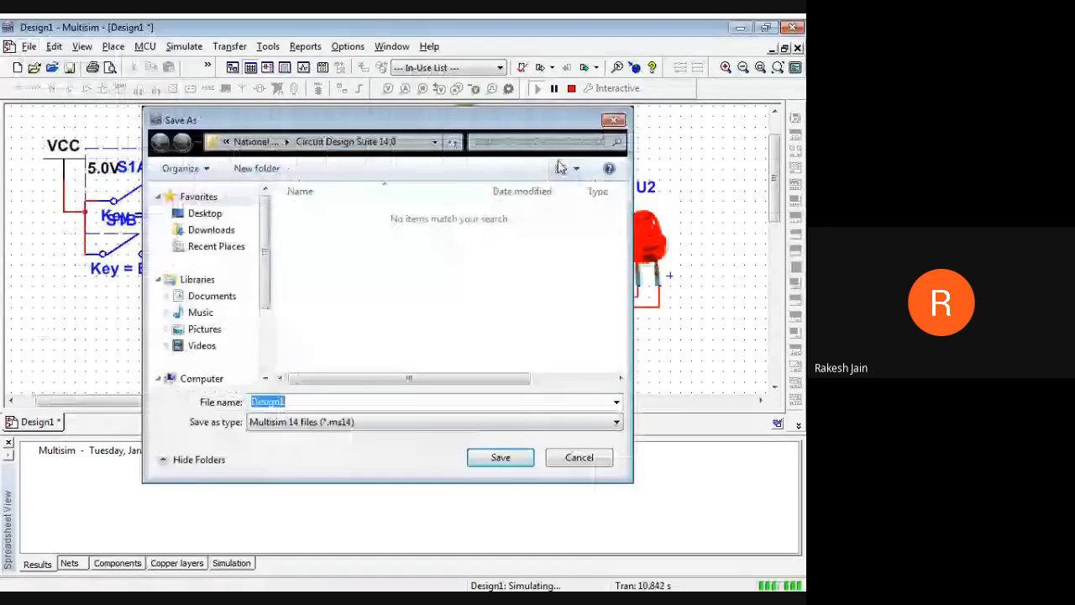
{"action": "key", "text": "Escape"}
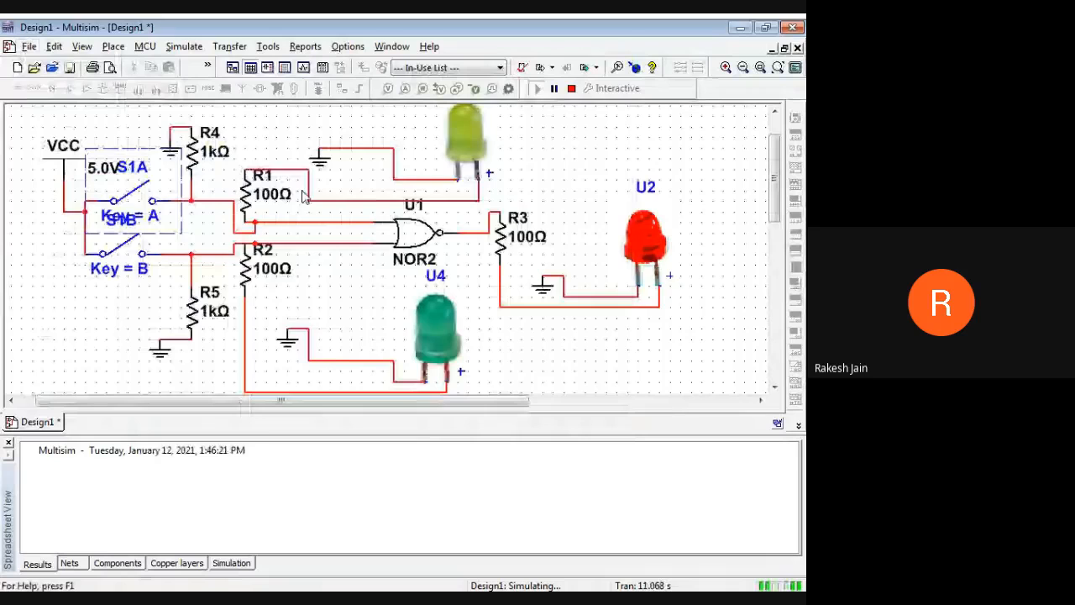